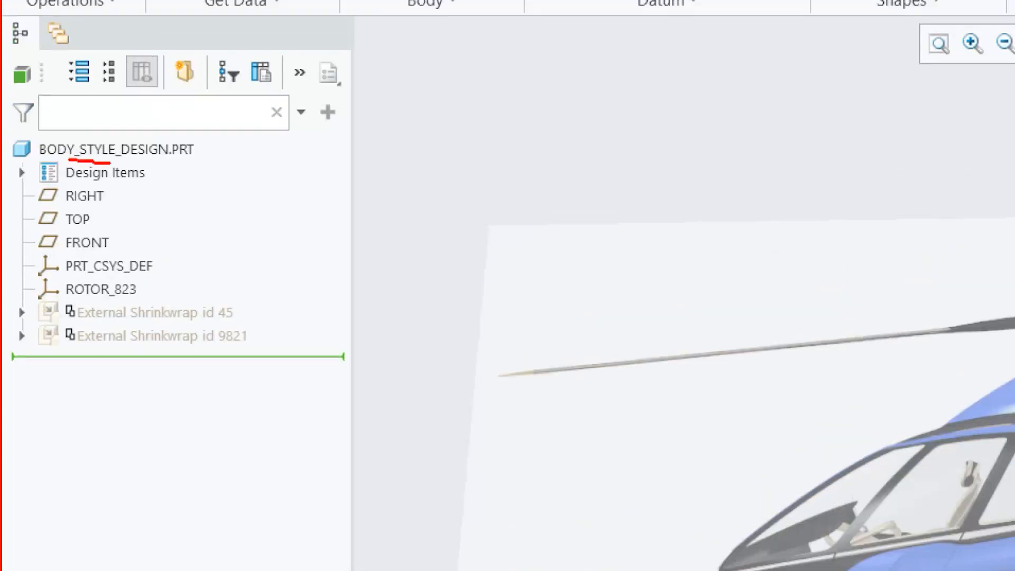
left_click_drag(110, 162, 143, 169)
left_click_drag(163, 163, 191, 160)
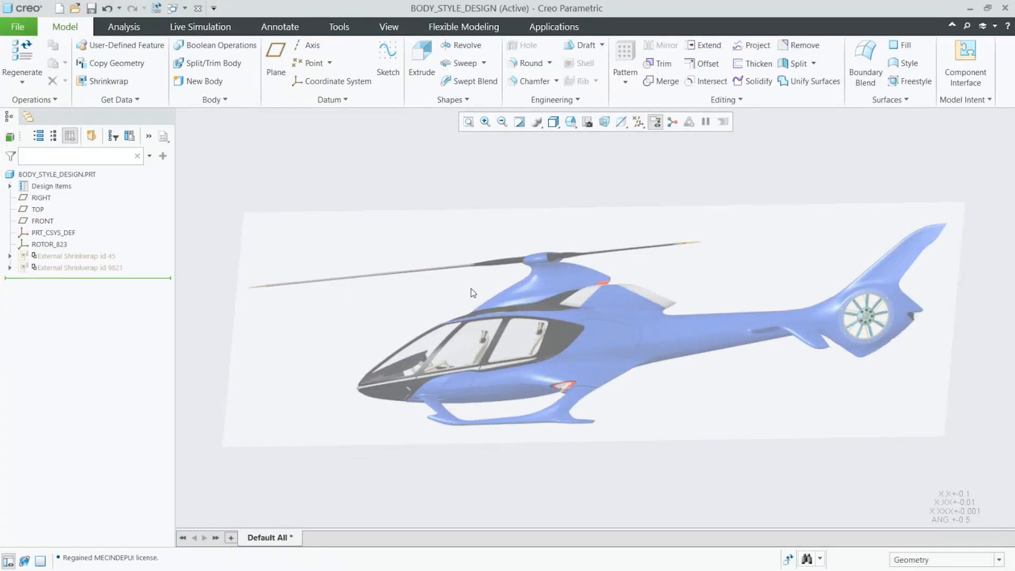
Show the hidden External Shrinkwrap id 45 feature and clear the selection
mouse_move(475, 315)
middle_mouse_down()
mouse_move(444, 315)
mouse_move(462, 318)
middle_mouse_up()
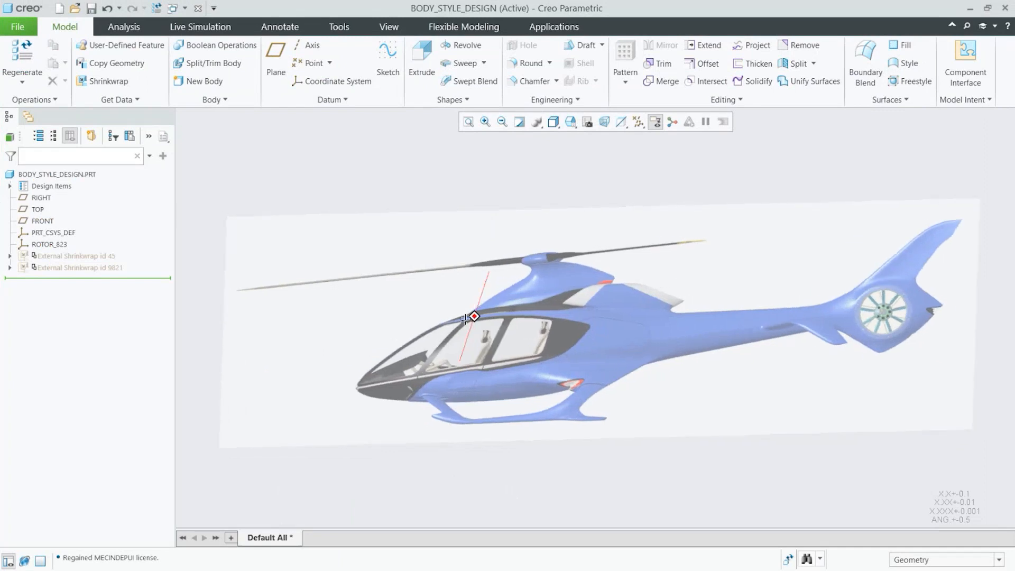
scroll(450, 320, "down", 2)
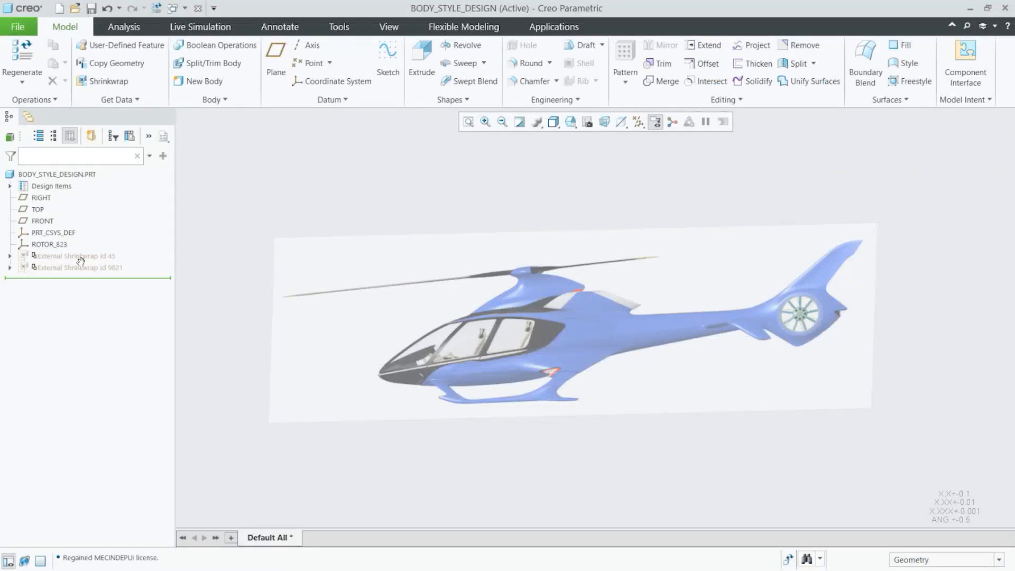
left_click(81, 257)
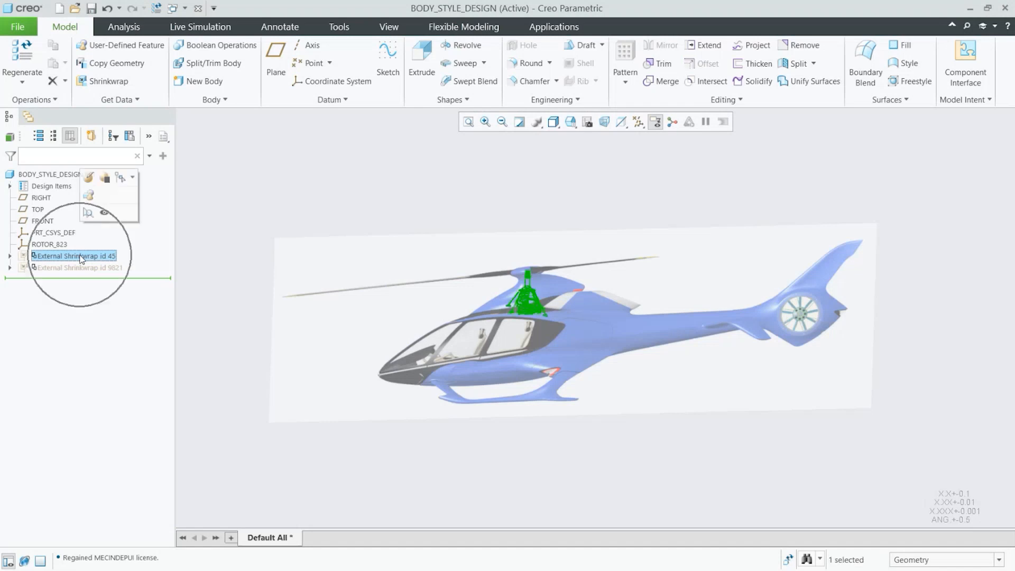
left_click(105, 212)
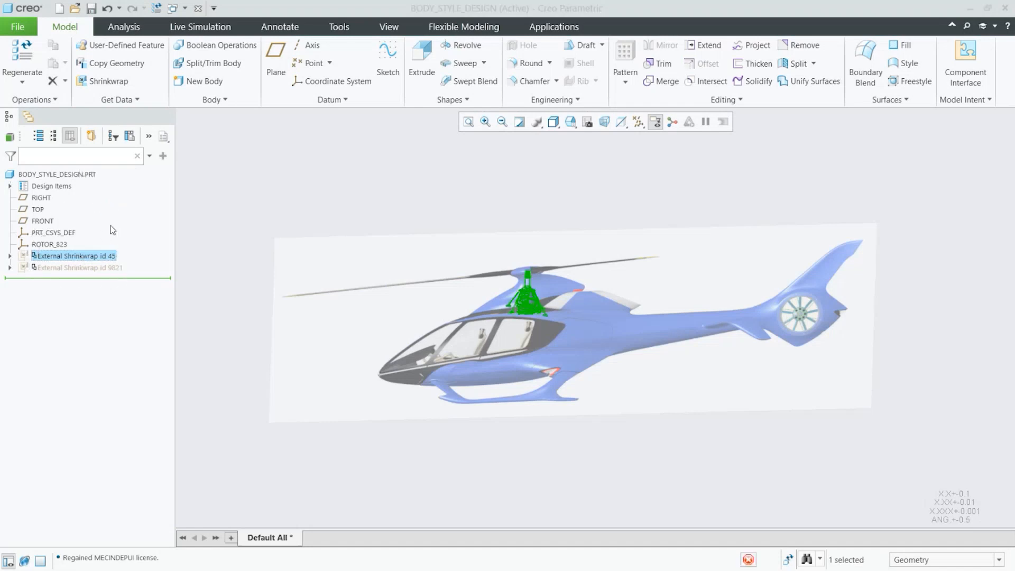
left_click(434, 170)
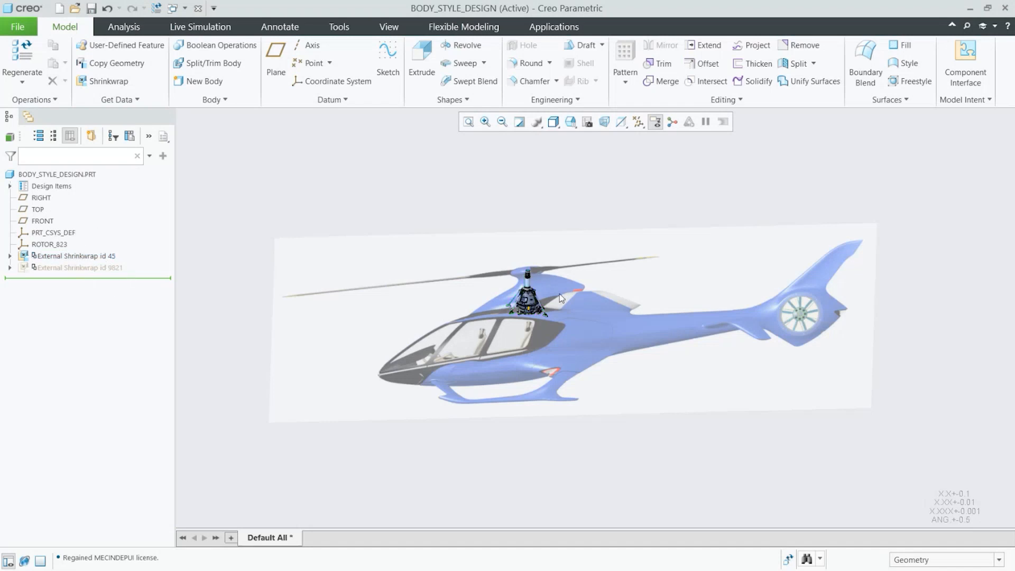
Inspect the rotor gearbox up close, then show the hidden External Shrinkwrap id 9821 feature
scroll(544, 293, "up", 10)
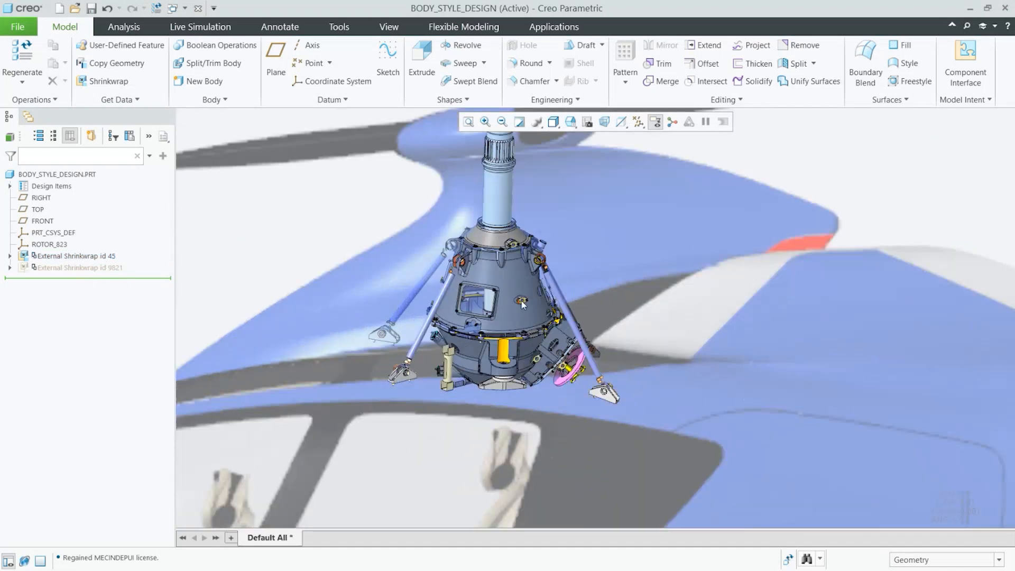
middle_click_drag(495, 296, 472, 298)
scroll(472, 298, "down", 10)
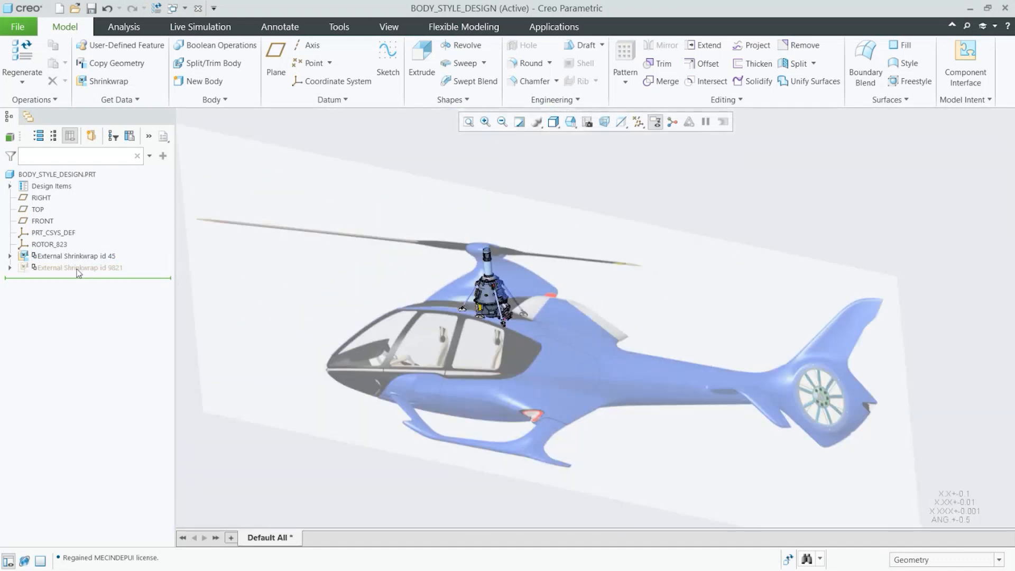
left_click(78, 270)
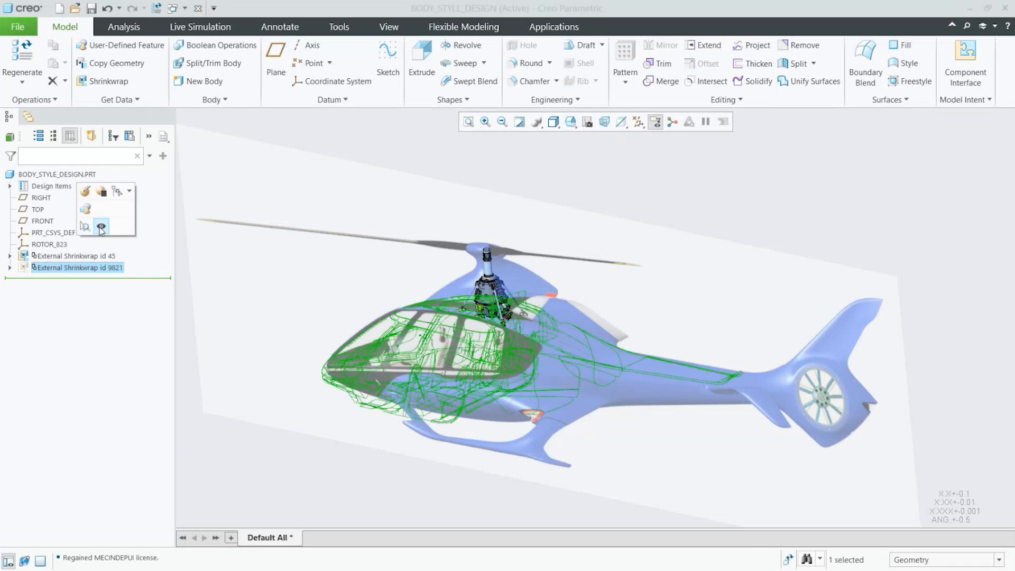
left_click(101, 227)
left_click(502, 169)
Examine the cabin and rotor gearbox geometry against the helicopter reference image, highlighting the External Shrinkwrap id 45 feature
mouse_move(466, 370)
middle_mouse_down()
mouse_move(566, 389)
mouse_move(534, 359)
mouse_move(561, 365)
mouse_move(461, 366)
mouse_move(433, 325)
middle_mouse_up()
scroll(302, 408, "down", 5)
scroll(338, 380, "up", 6)
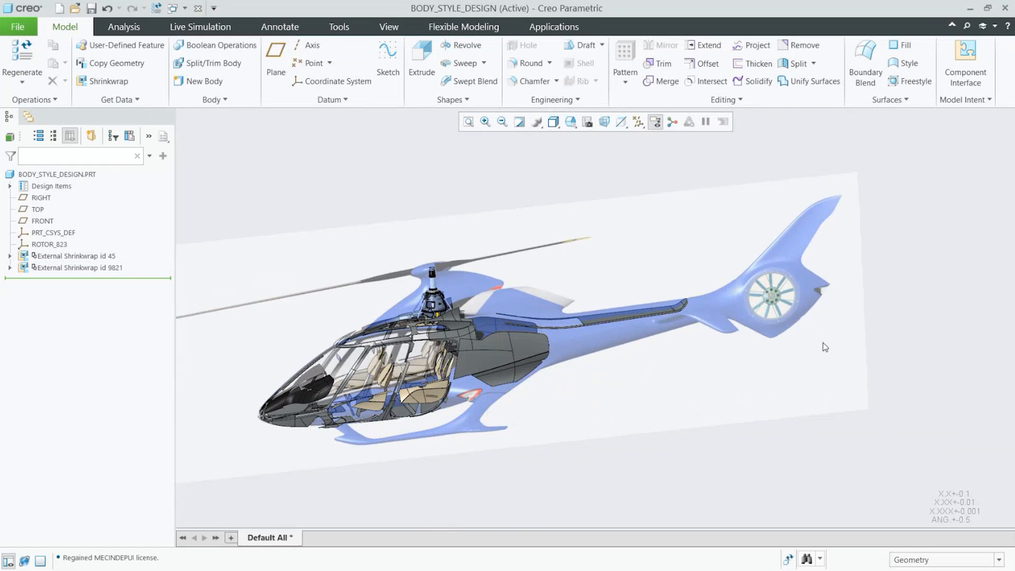
scroll(314, 362, "down", 4)
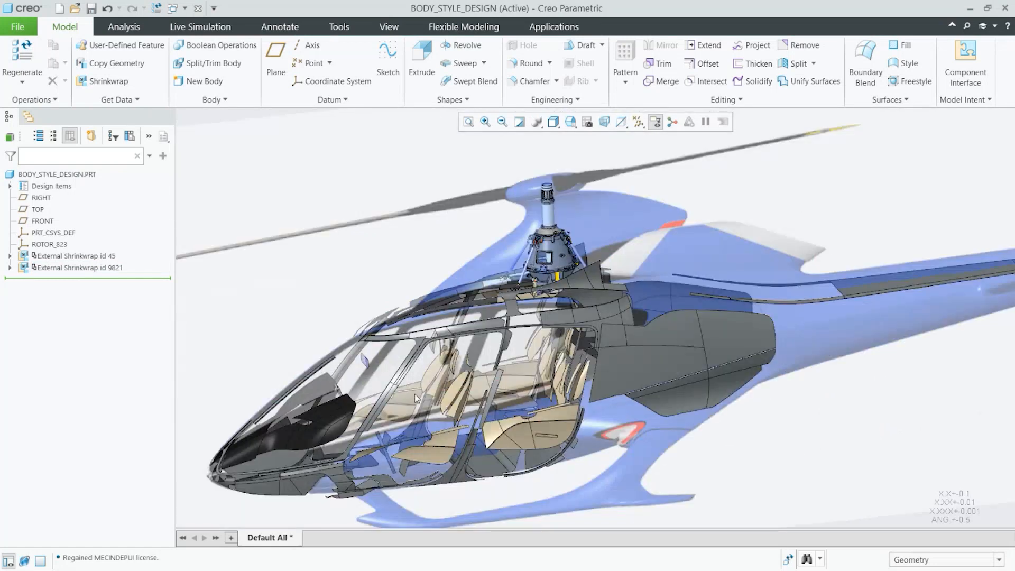
mouse_move(452, 405)
middle_mouse_down()
mouse_move(438, 378)
mouse_move(550, 348)
middle_mouse_up()
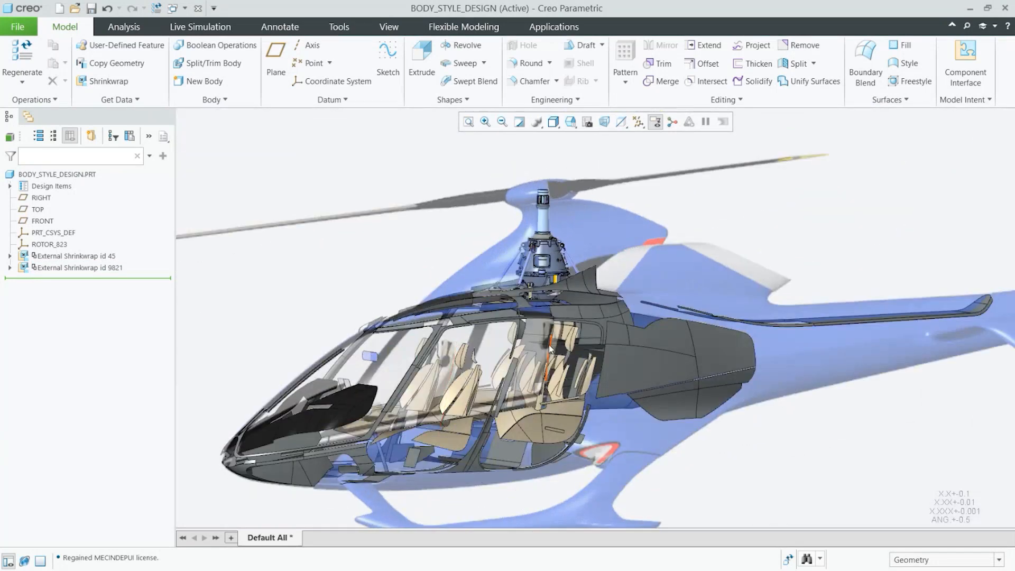
scroll(513, 321, "up", 3)
mouse_move(510, 319)
middle_mouse_down()
mouse_move(514, 354)
mouse_move(513, 337)
middle_mouse_up()
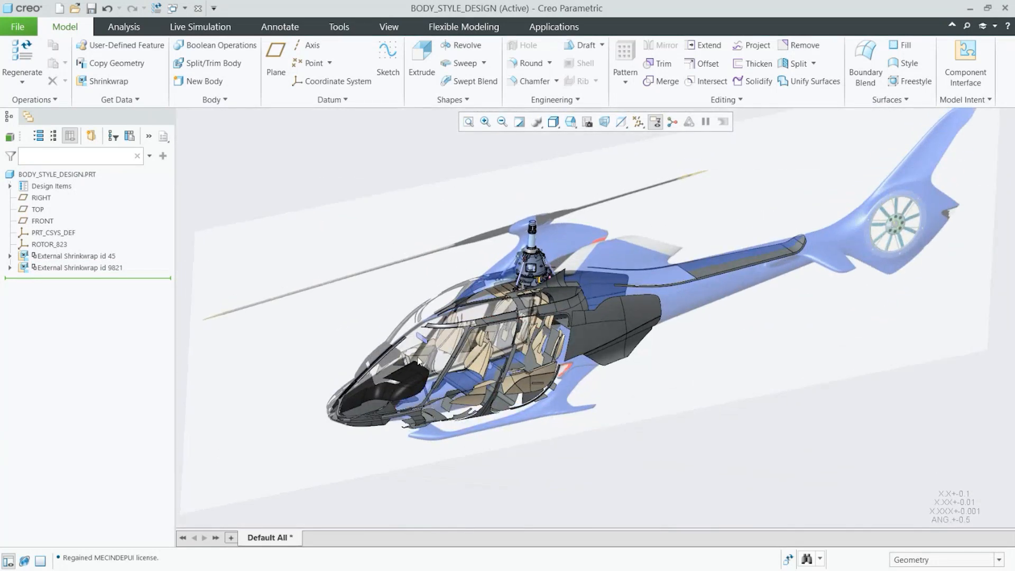
scroll(487, 370, "up", 1)
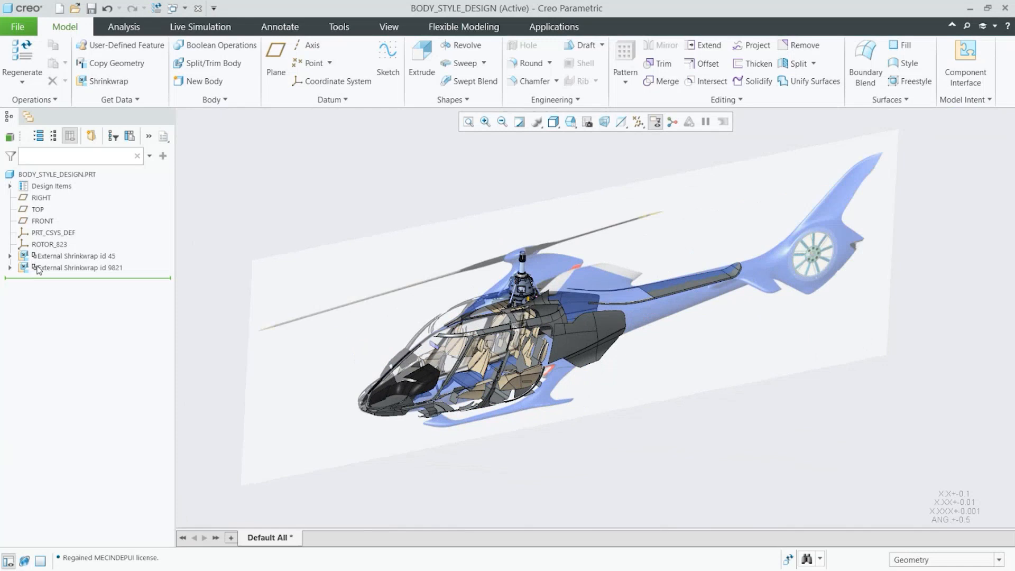
left_click(68, 256)
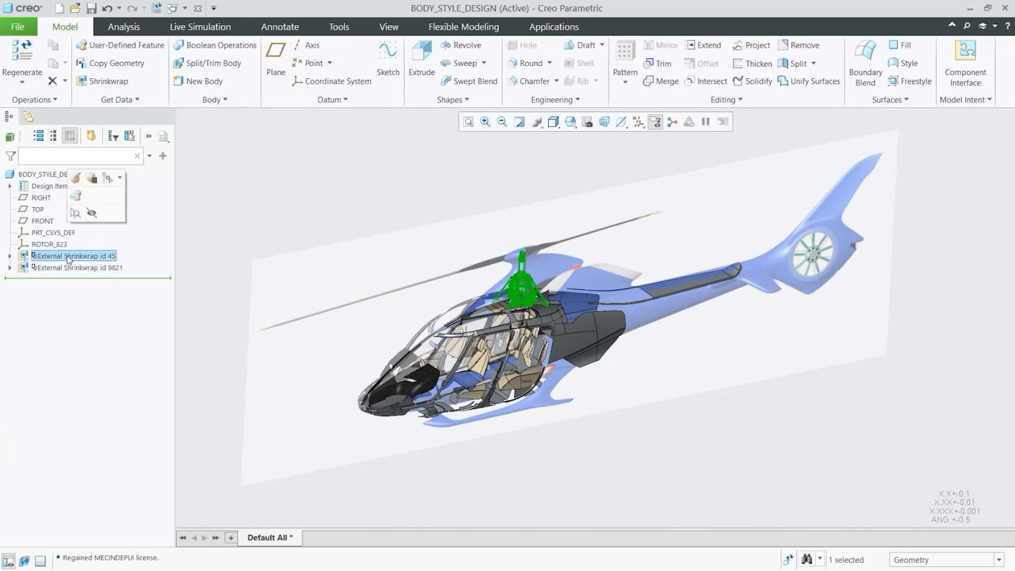
left_click(256, 215)
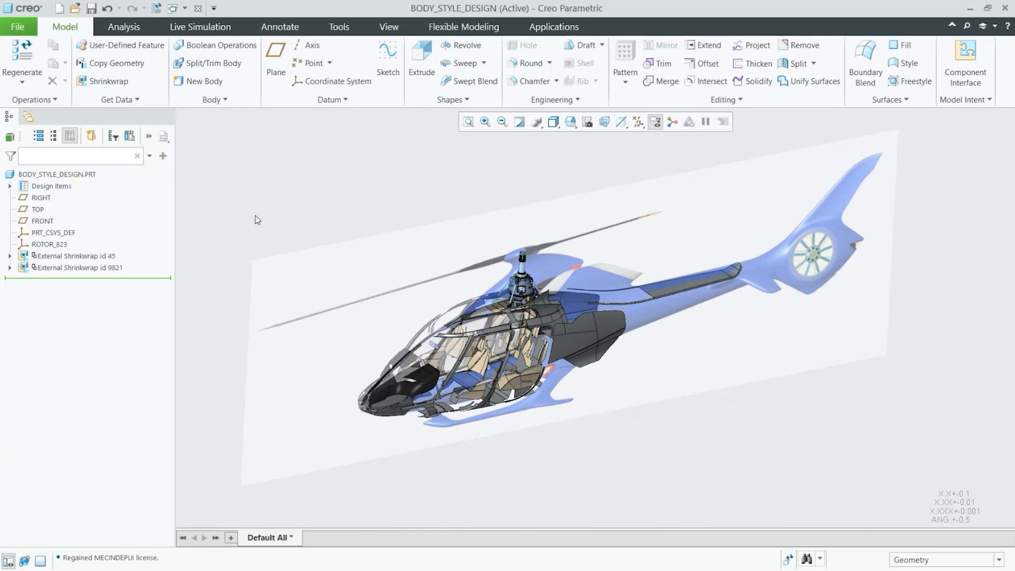
Hide the helicopter reference image to view the shrinkwrap geometry around the rotor gearbox alone
key("ctrl+h")
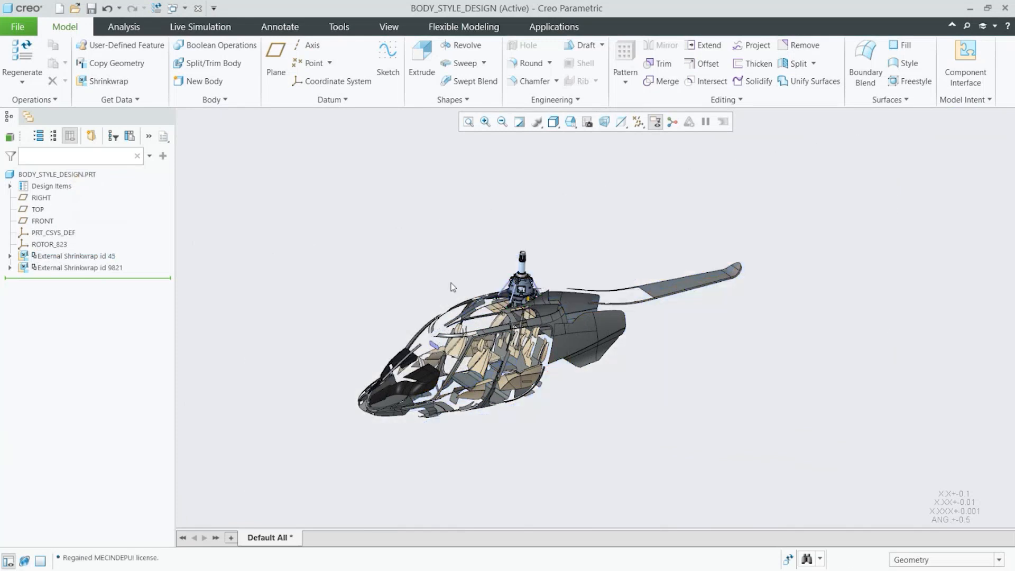
scroll(464, 275, "down", 6)
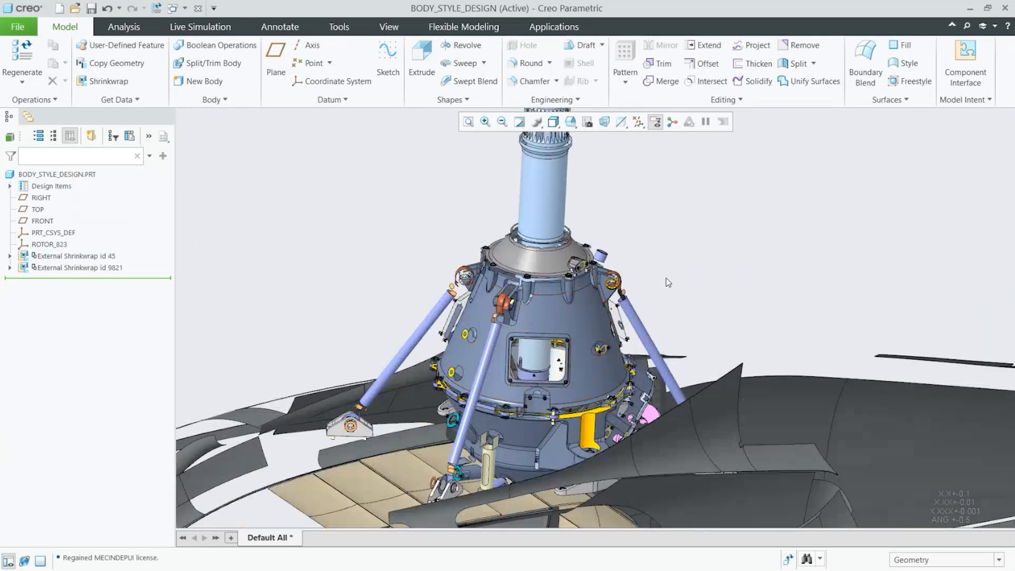
scroll(619, 257, "down", 2)
Examine the gearbox and cabin geometry in No Hidden display style, then return the model to Shading With Edges
scroll(601, 298, "up", 3)
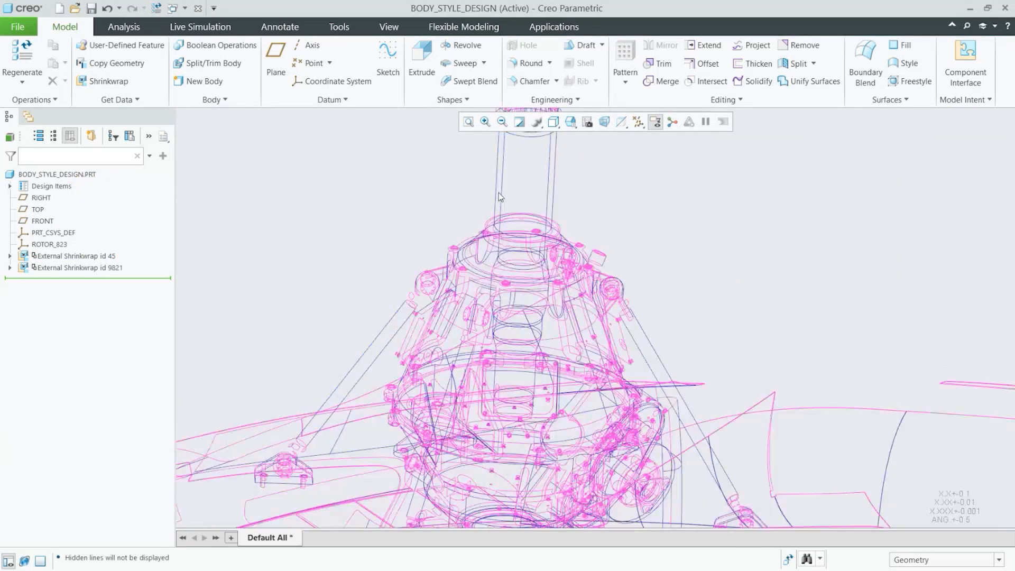
mouse_move(601, 298)
middle_mouse_down()
mouse_move(582, 291)
mouse_move(594, 290)
middle_mouse_up()
scroll(478, 253, "up", 2)
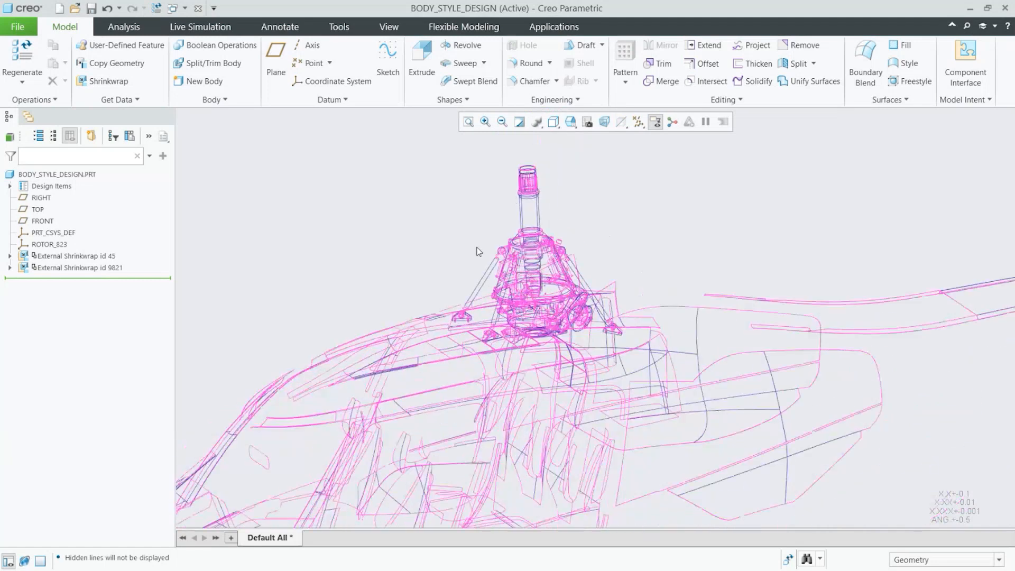
scroll(605, 254, "up", 2)
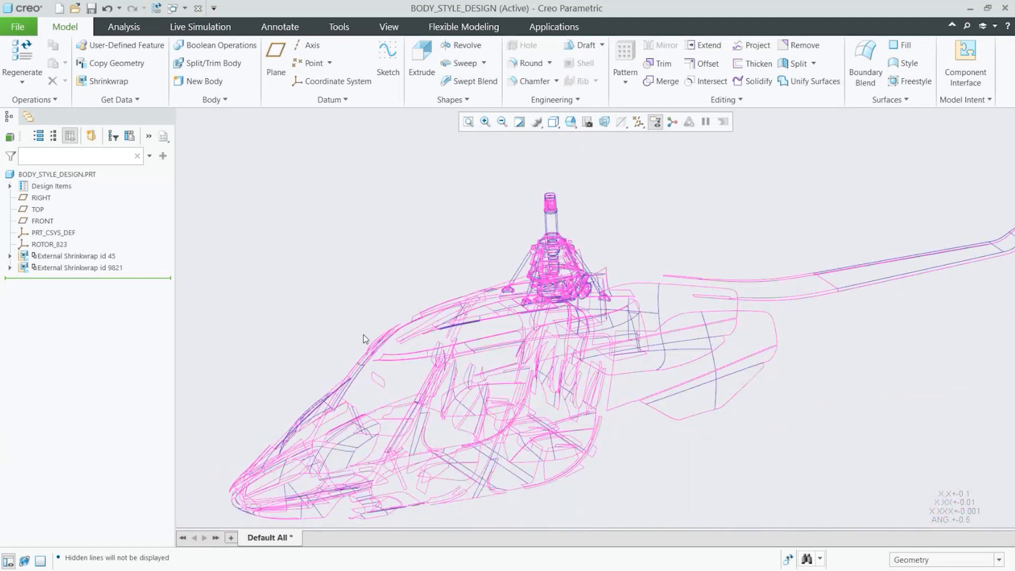
scroll(392, 291, "up", 3)
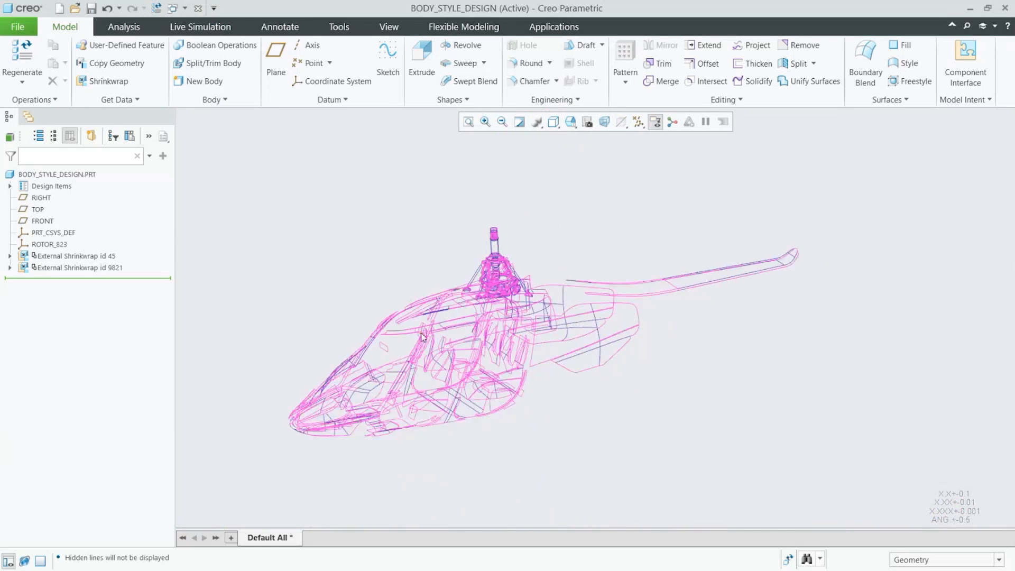
scroll(455, 263, "down", 5)
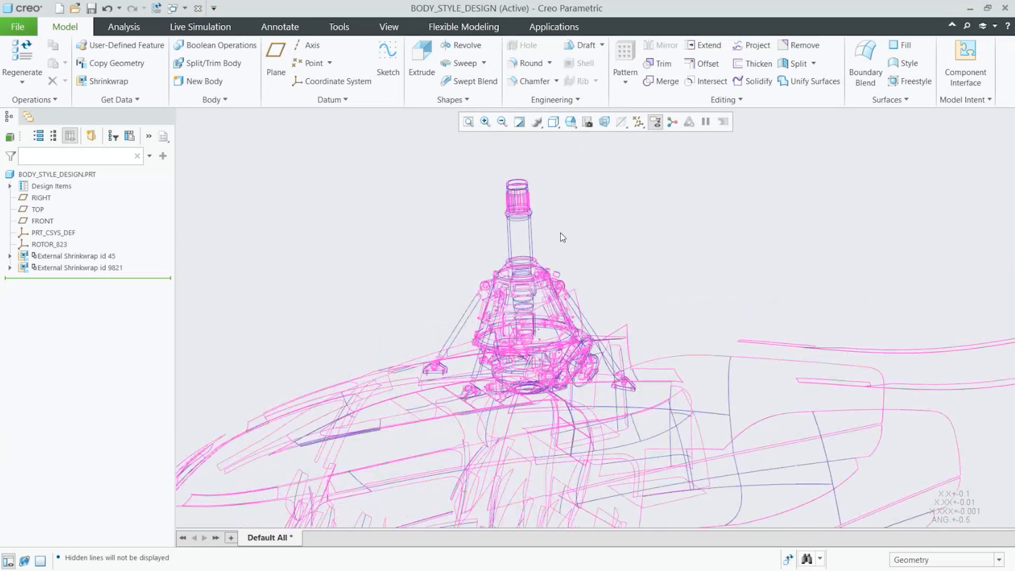
key("ctrl+2")
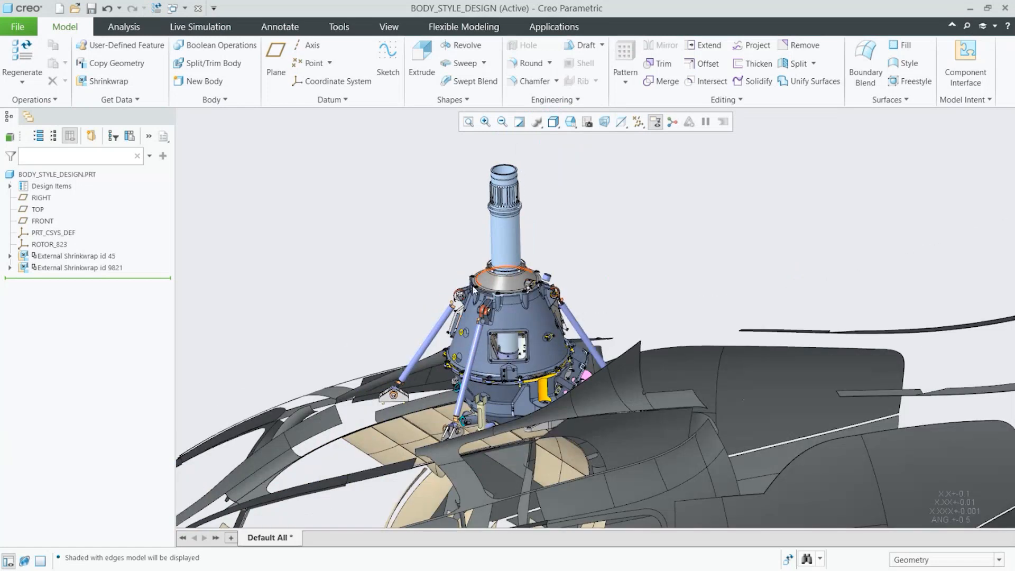
scroll(465, 299, "down", 4)
scroll(465, 298, "up", 3)
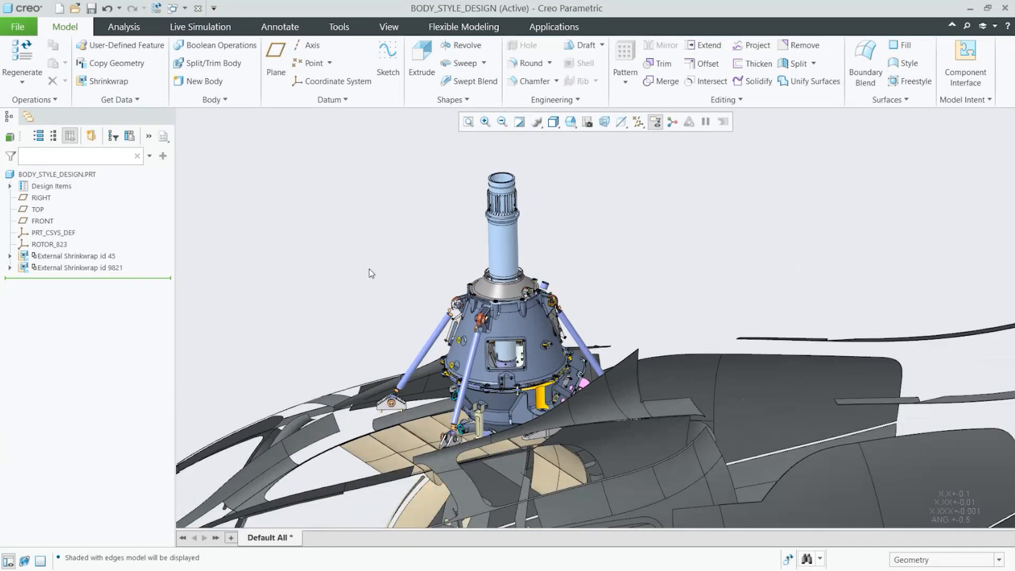
Set the selection filter to Feature and open the reference model of the rotor gearbox shrinkwrap, External Shrinkwrap id 45
key("shift+f")
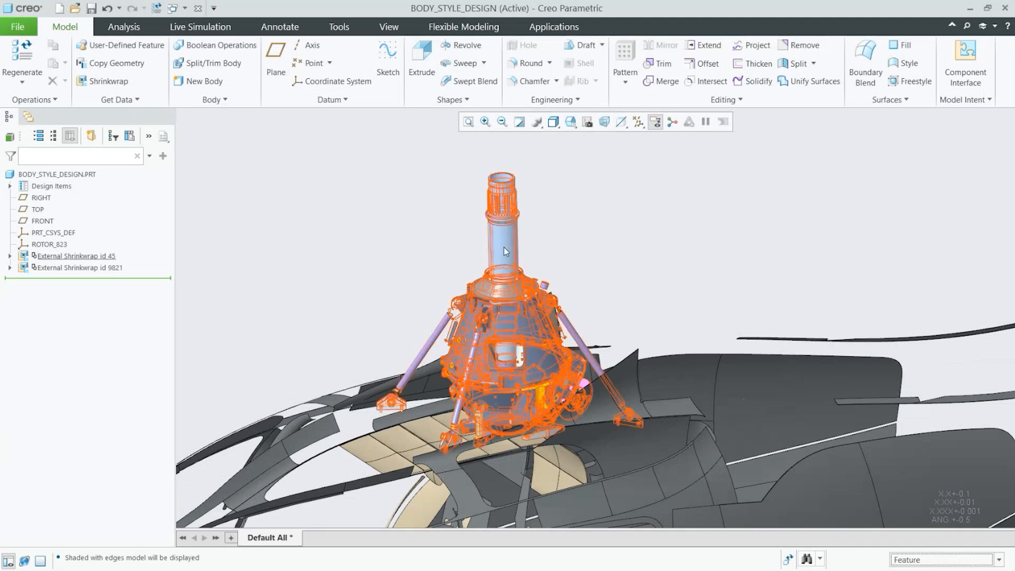
left_click(503, 247)
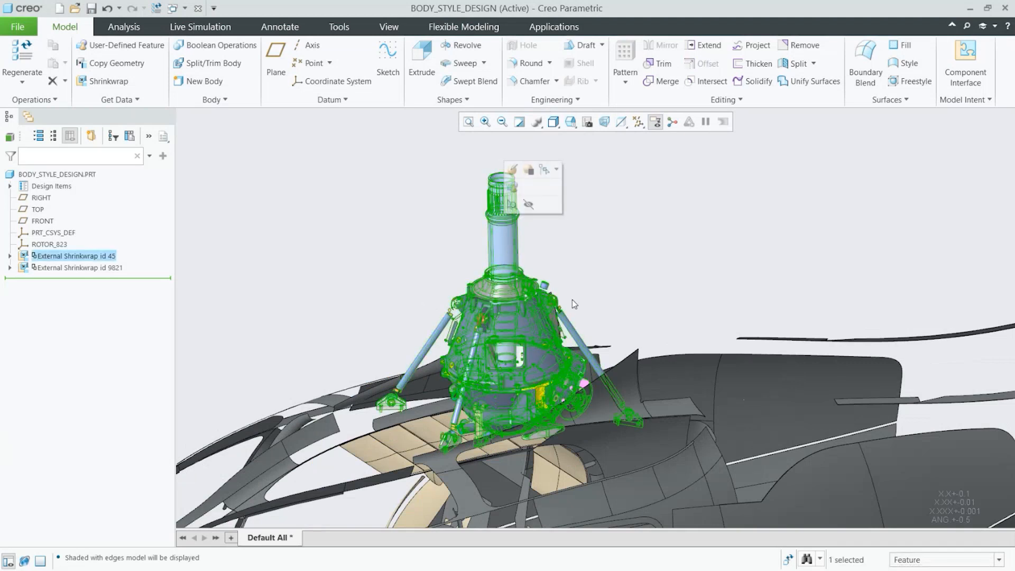
right_click(544, 245)
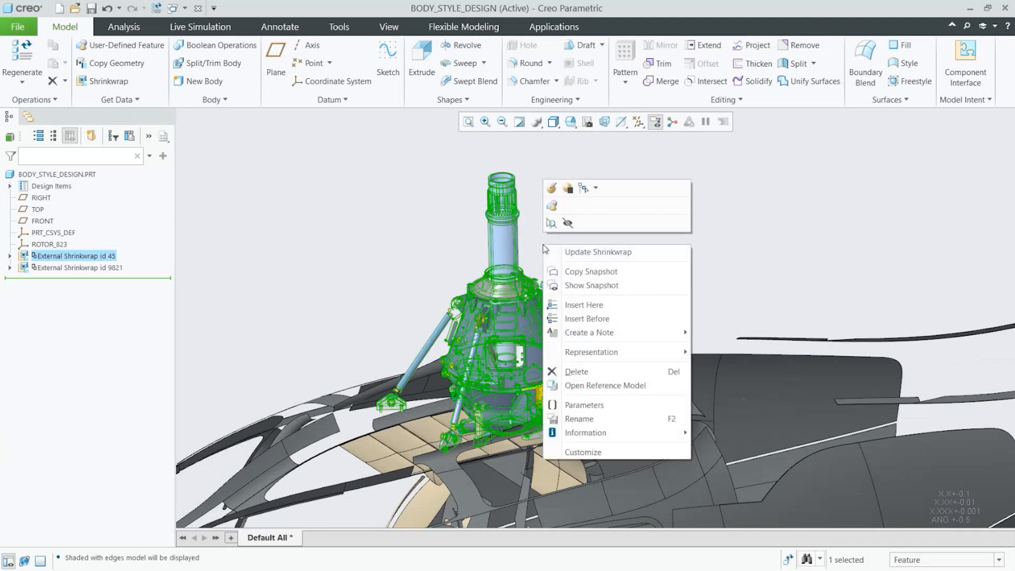
left_click(608, 386)
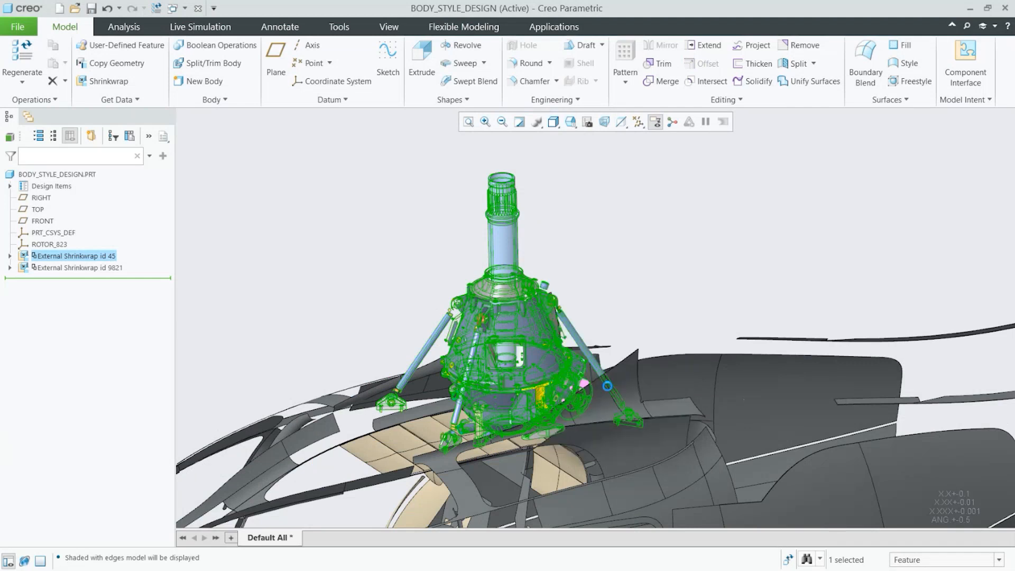
left_click(509, 392)
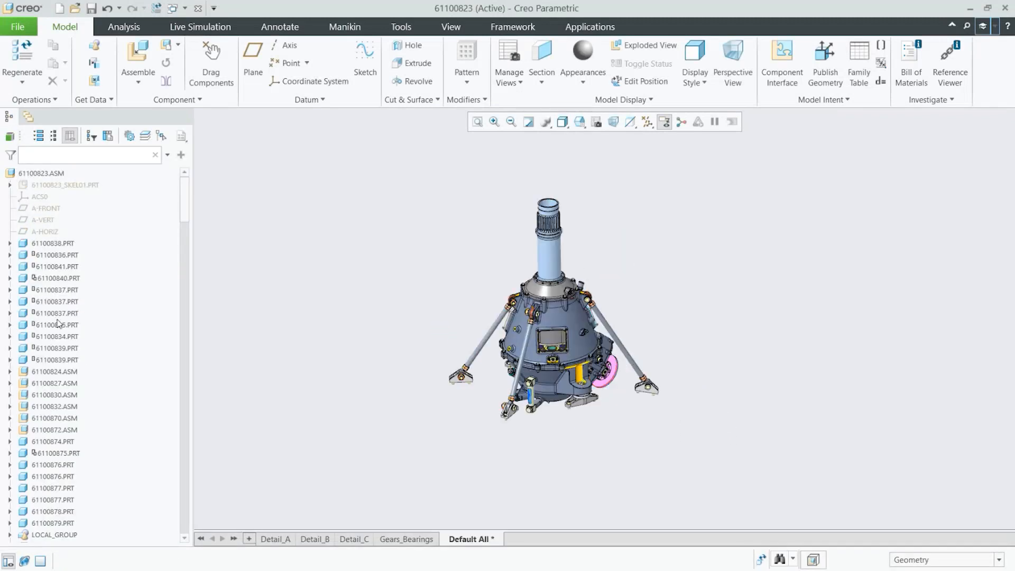
Look through the components of assembly 61100823 and show it in exploded view to examine the internal gears and bearings
scroll(58, 322, "down", 5)
scroll(58, 323, "down", 10)
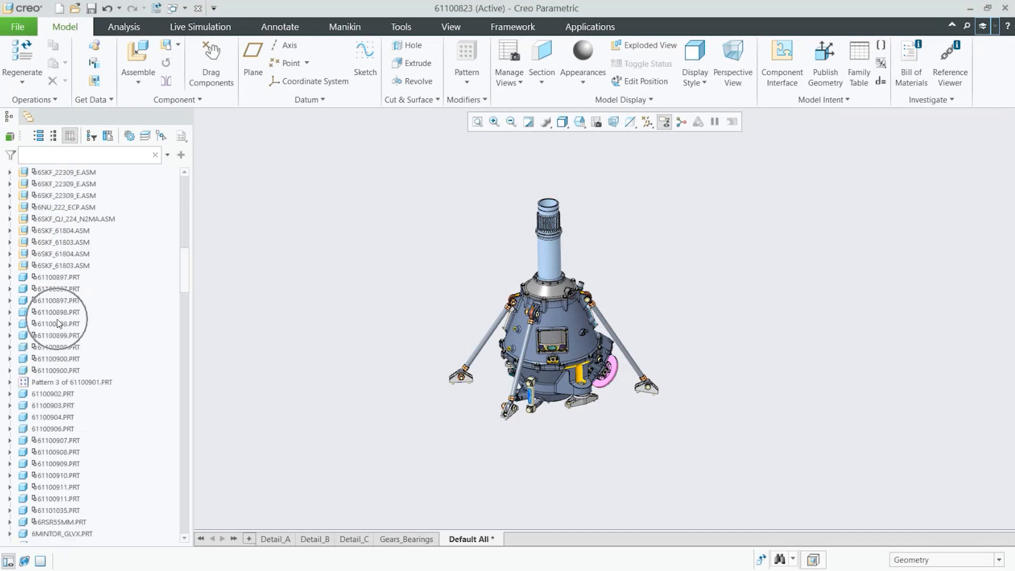
left_click(643, 45)
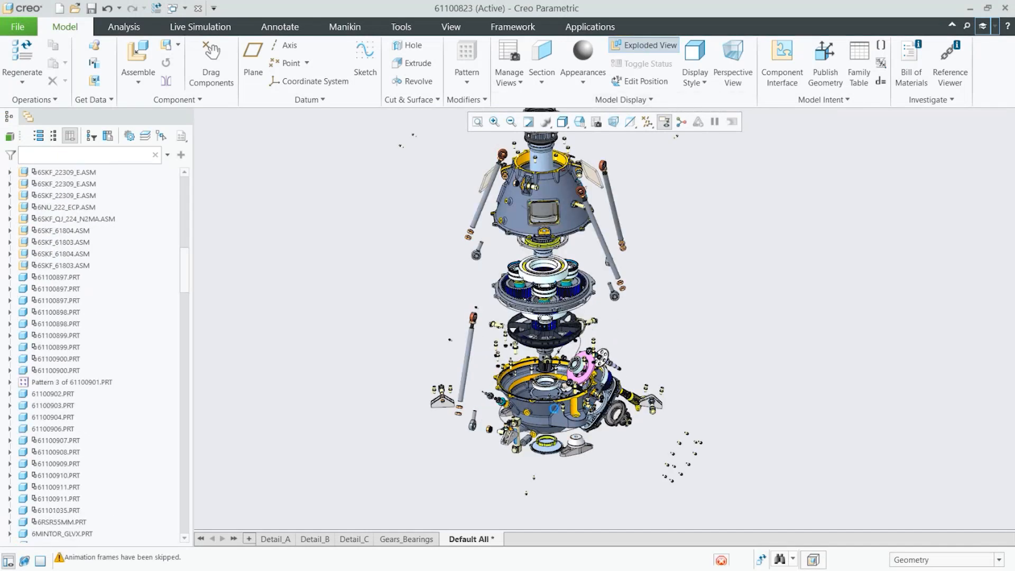
scroll(545, 317, "down", 3)
scroll(545, 318, "up", 2)
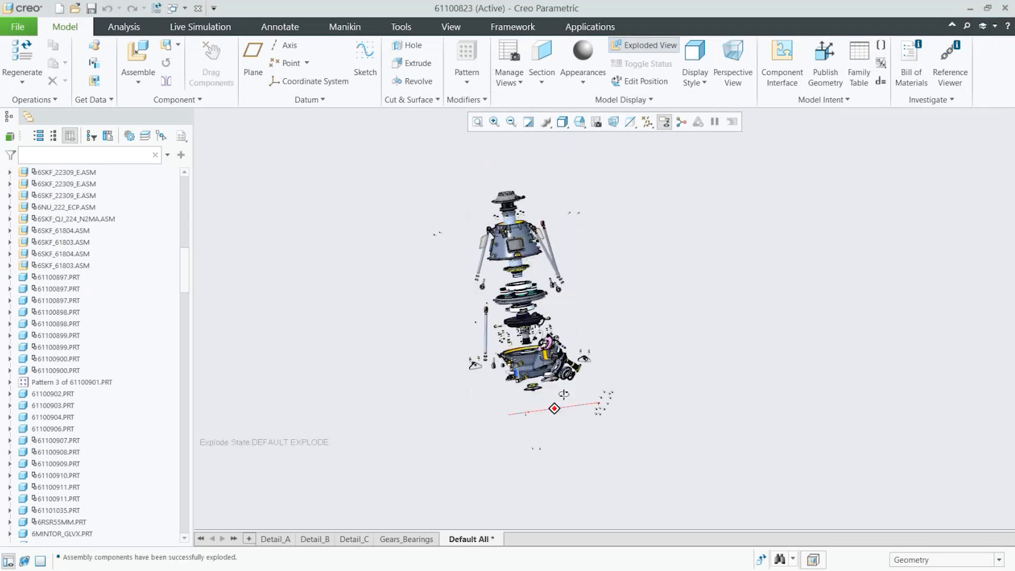
scroll(497, 262, "up", 5)
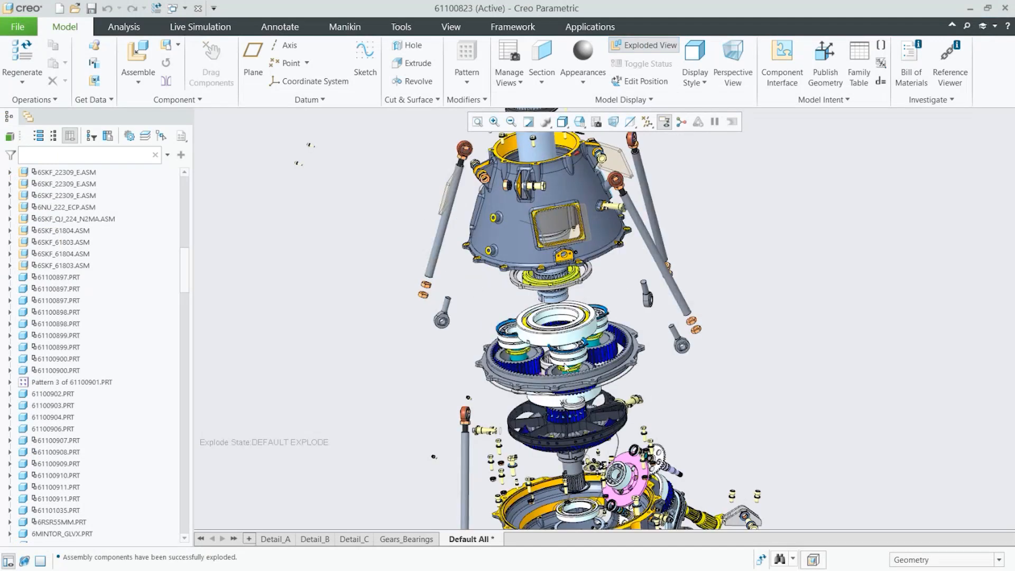
scroll(565, 366, "up", 3)
scroll(515, 439, "down", 6)
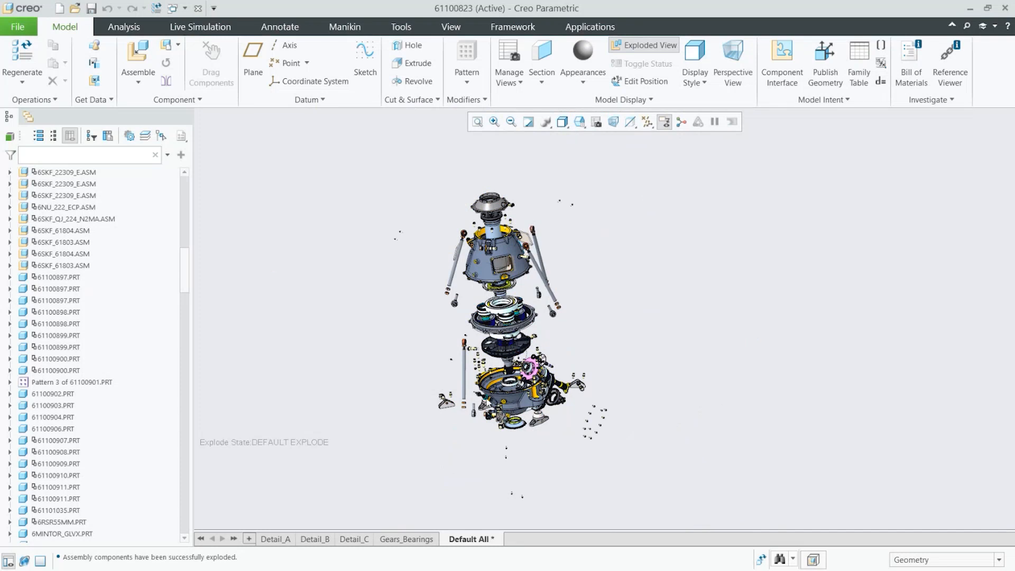
Examine the exploded gears, bearings and housings of the gearbox assembly, then return it to its unexploded state
scroll(472, 295, "up", 5)
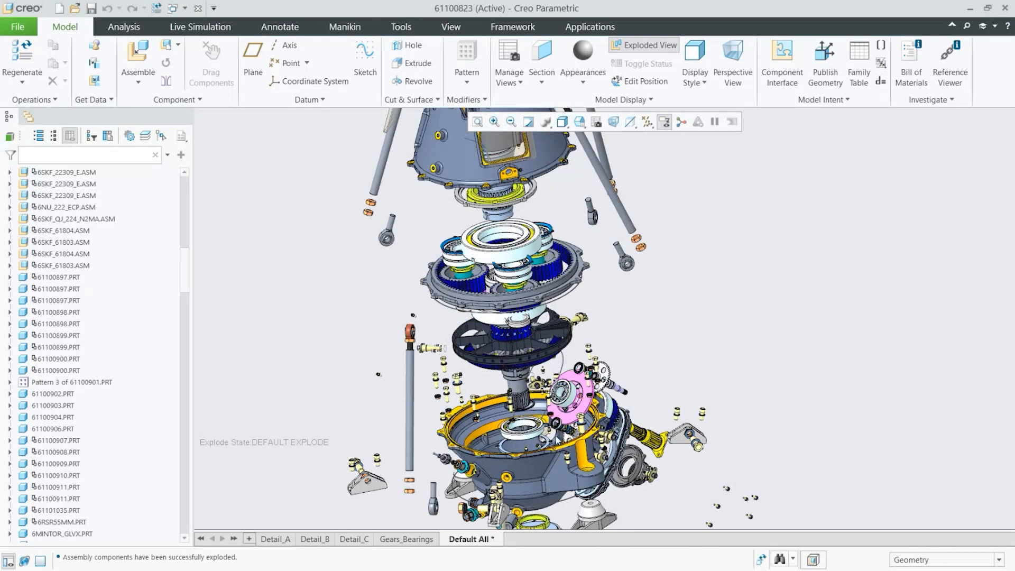
left_click(651, 47)
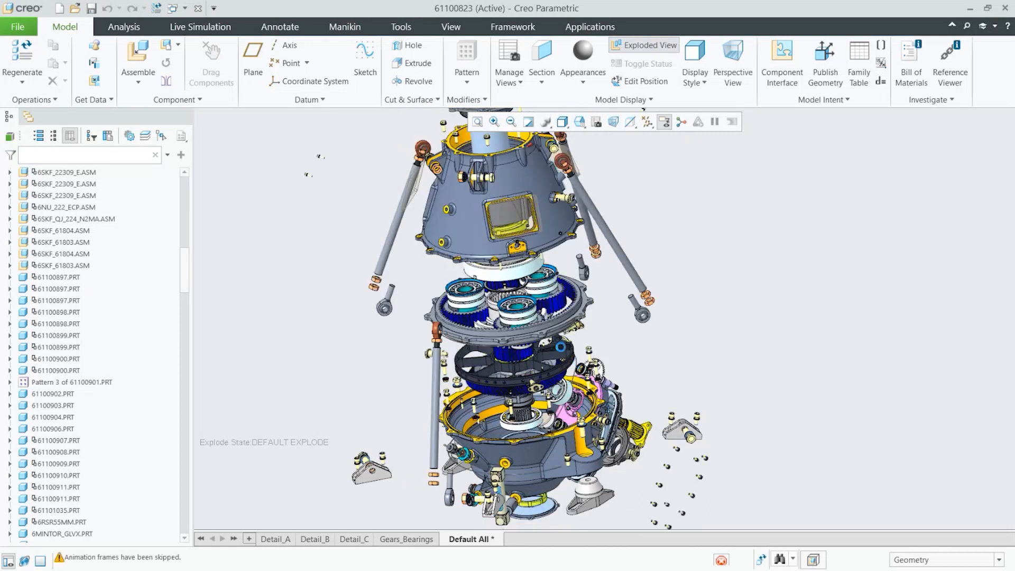
scroll(561, 396, "up", 5)
scroll(519, 249, "down", 5)
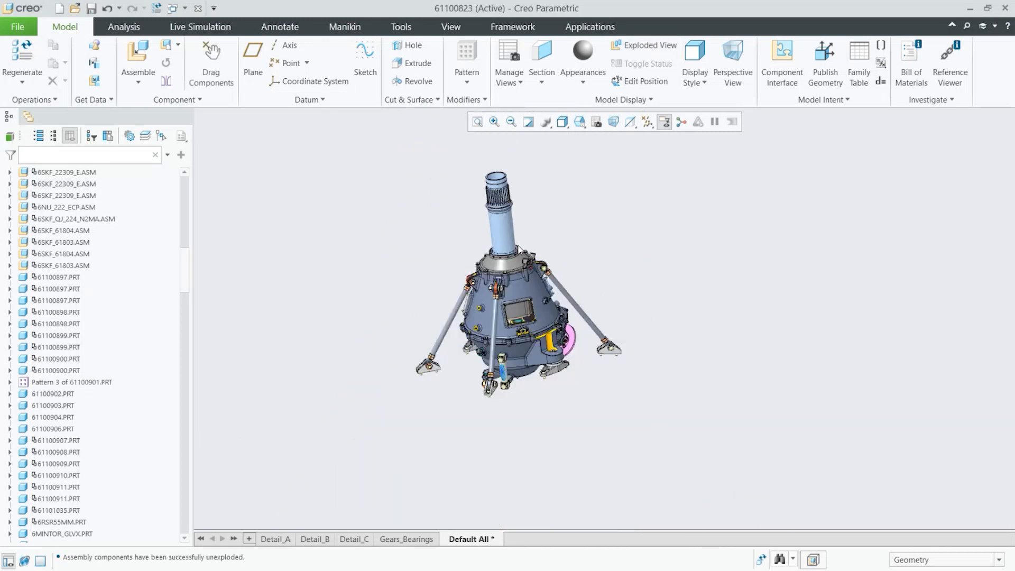
scroll(448, 180, "up", 2)
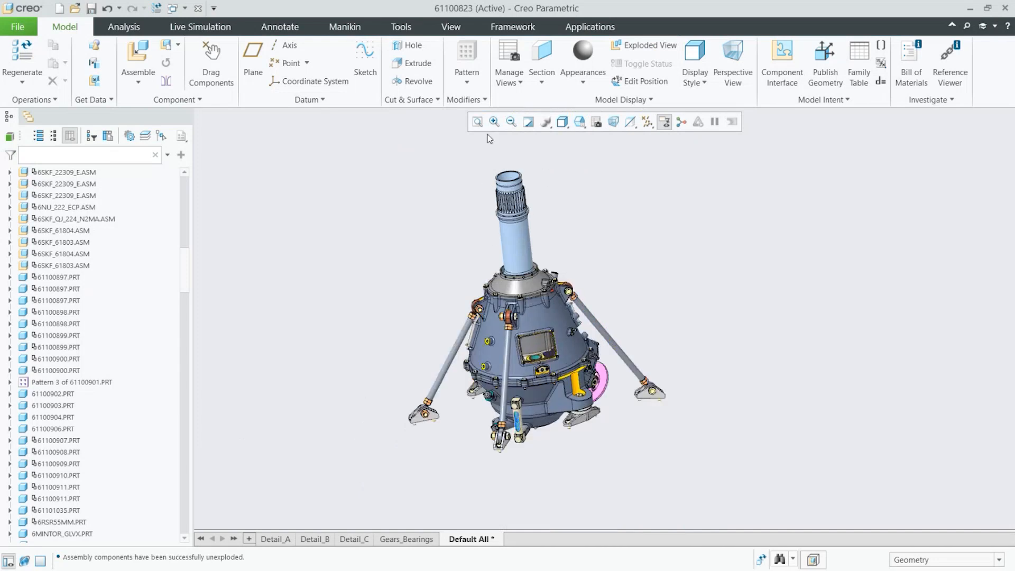
scroll(518, 339, "up", 2)
scroll(501, 407, "down", 2)
Close the gearbox assembly to return to BODY_STYLE_DESIGN, examine the rotor gearbox shrinkwrap and restore the default orientation
left_click(198, 9)
key("ctrl")
key("ctrl")
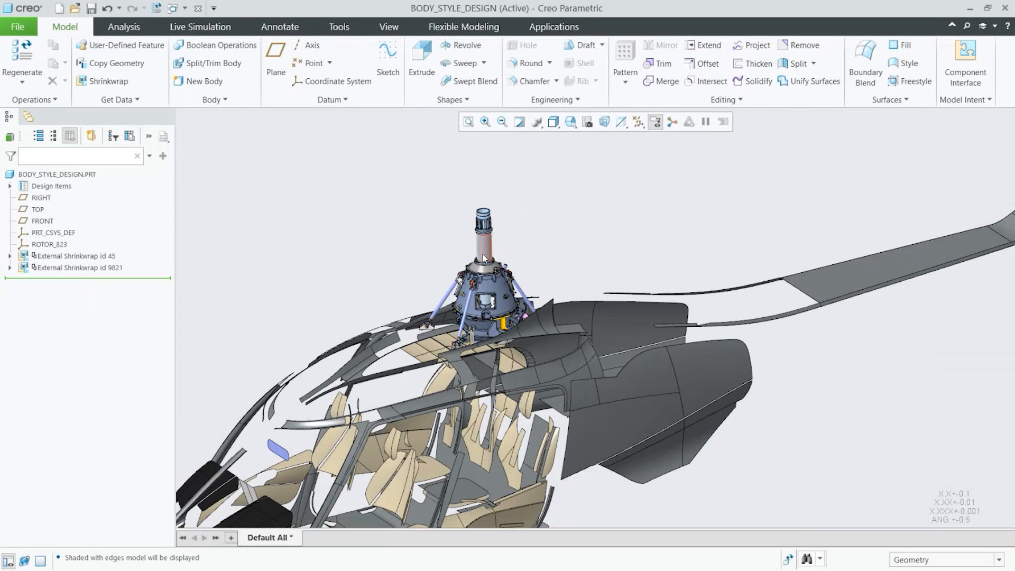
scroll(479, 296, "up", 4)
middle_click_drag(473, 310, 423, 302)
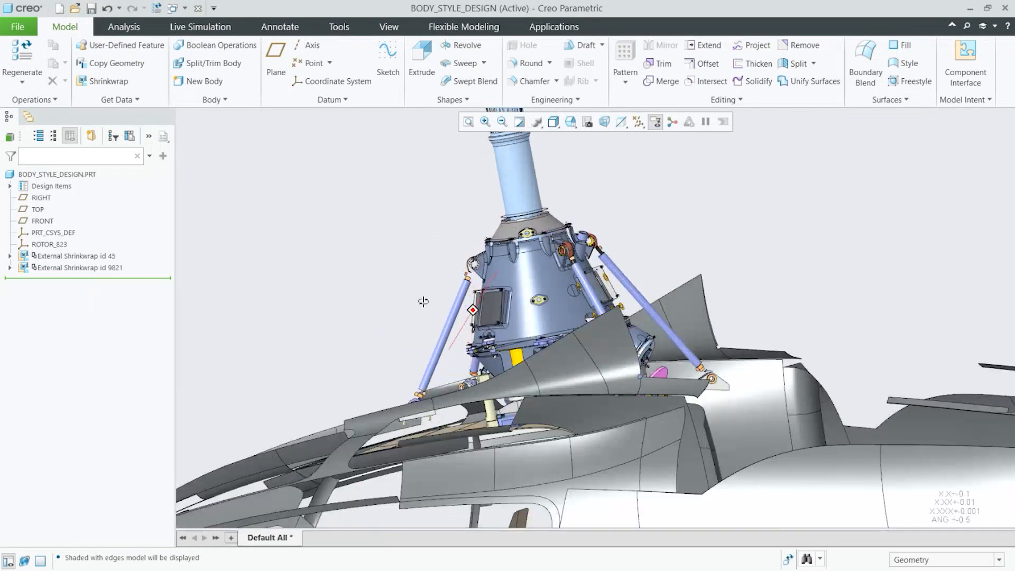
key("ctrl+d")
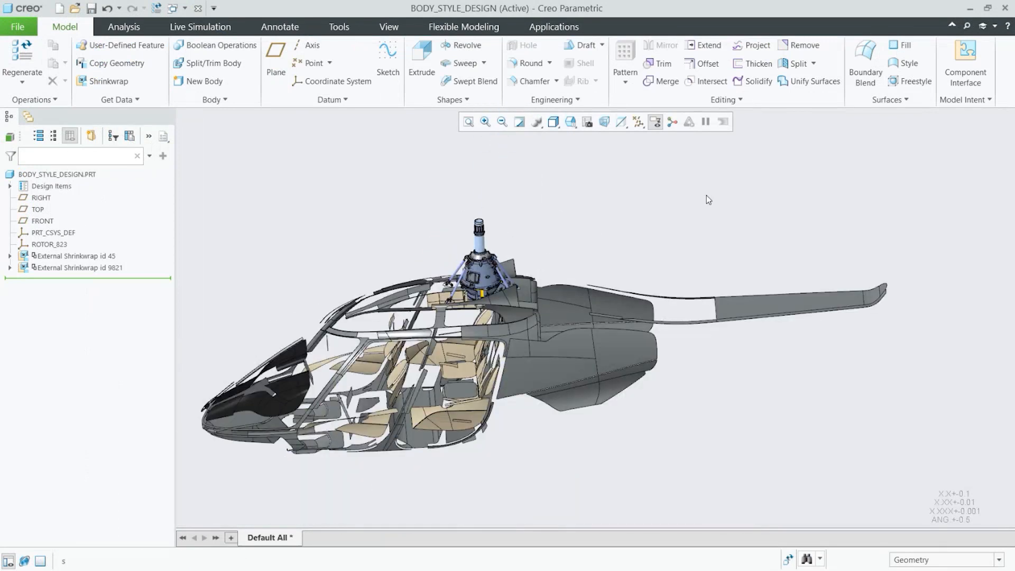
Open the reference model of the cabin and body shrinkwrap, External Shrinkwrap id 9821, in its Master Rep
left_click(606, 367)
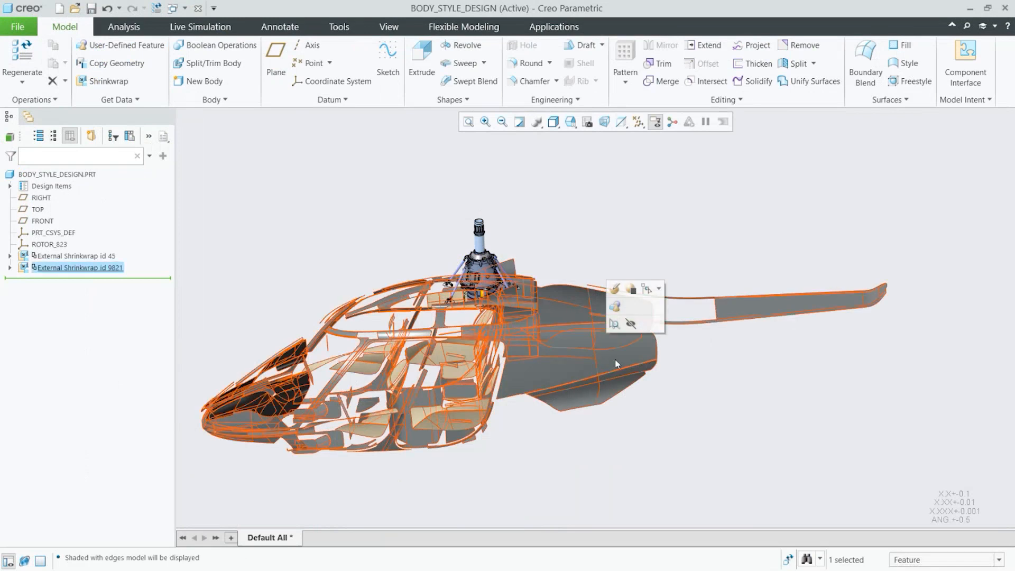
right_click(614, 359)
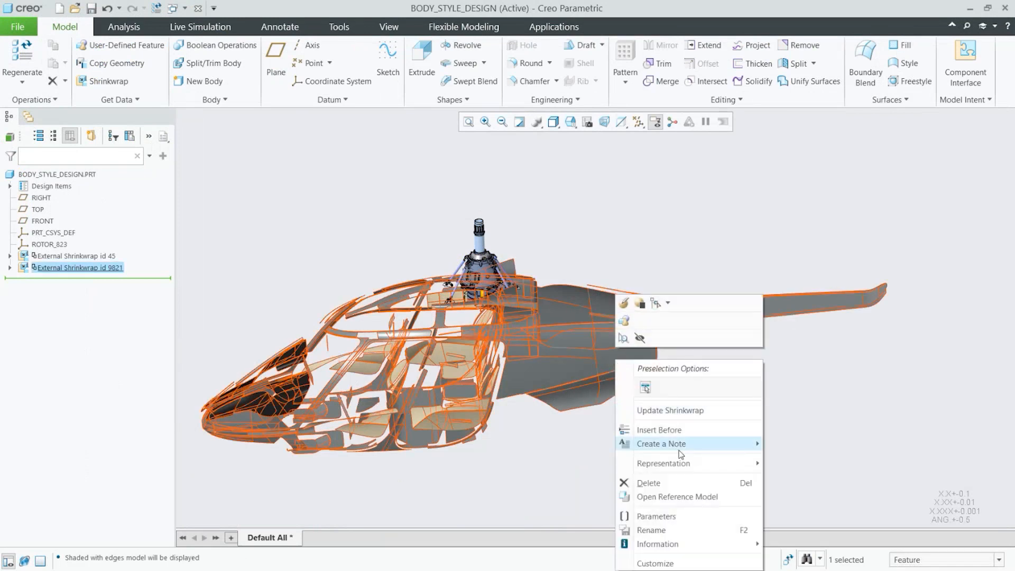
left_click(705, 501)
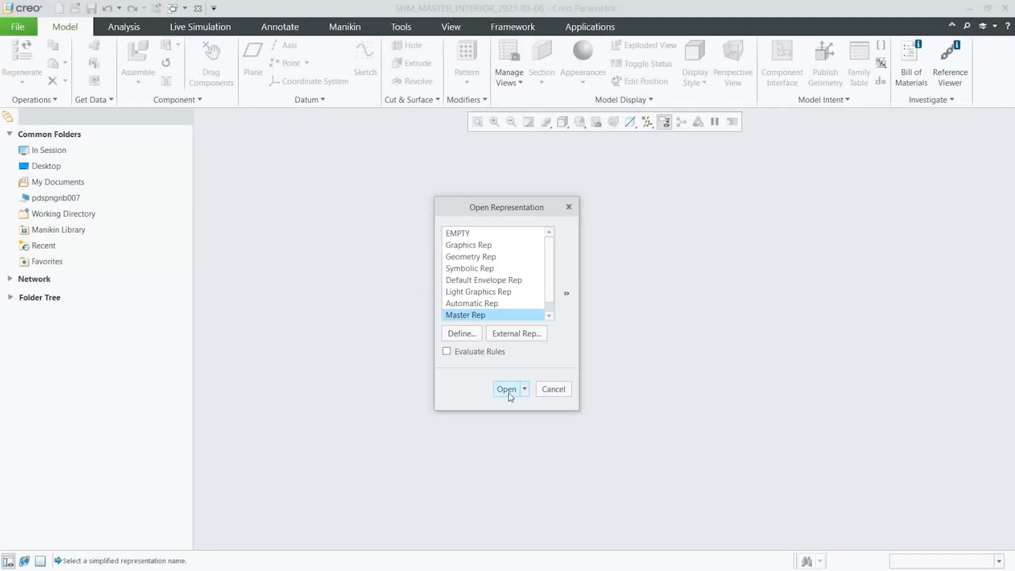
left_click(507, 392)
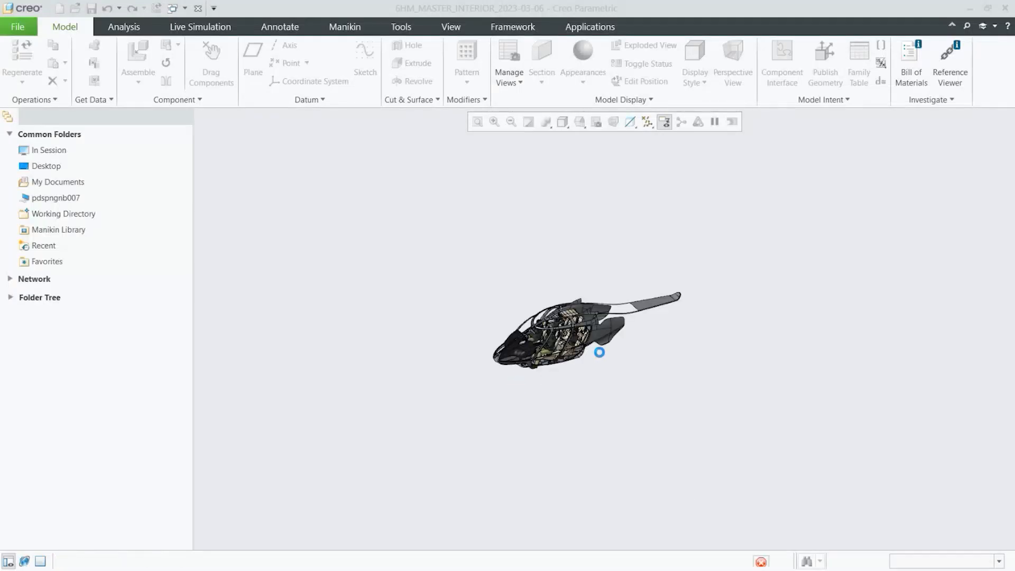
Examine the cabin interior with its seats and manikins, including in exploded view, then return the assembly to its unexploded state
middle_click_drag(510, 324, 511, 357)
scroll(511, 353, "down", 6)
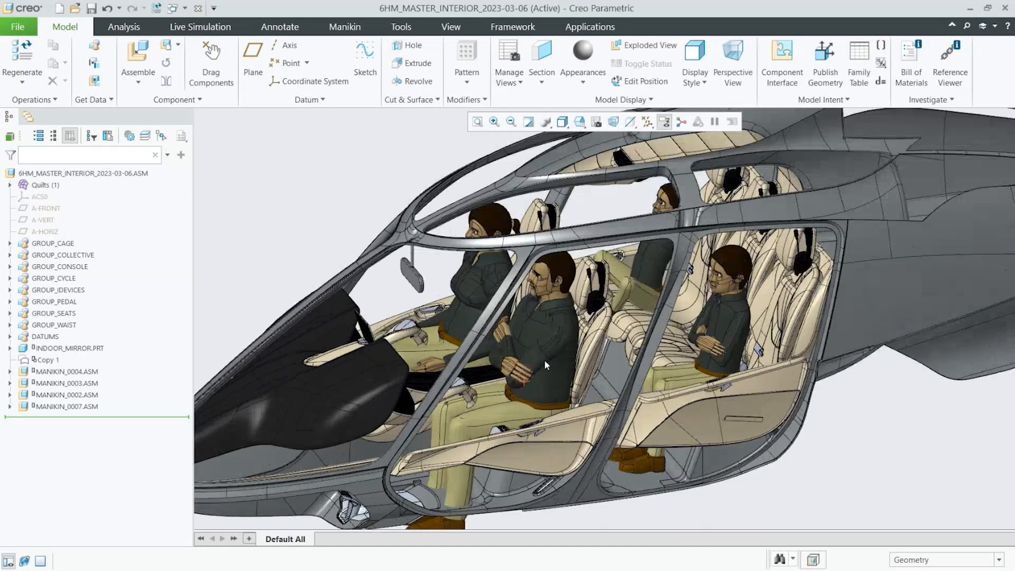
middle_click_drag(571, 365, 577, 367)
scroll(576, 366, "up", 5)
left_click(648, 47)
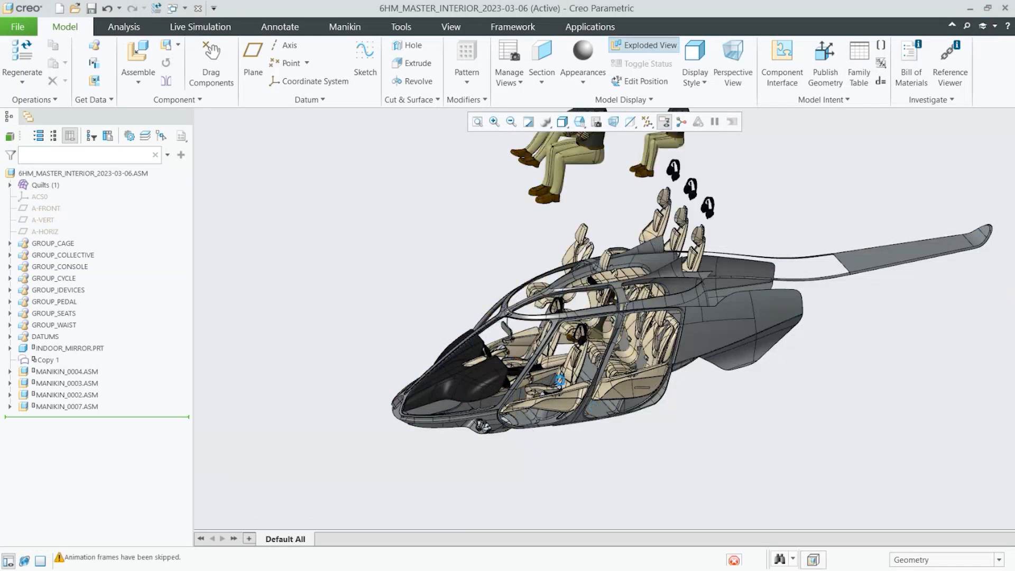
scroll(546, 377, "up", 4)
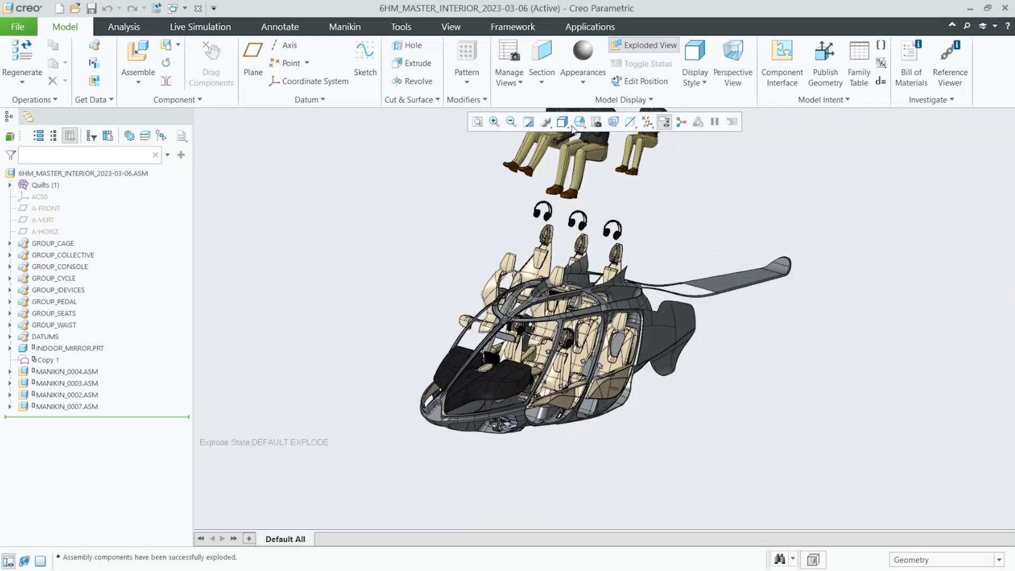
scroll(564, 407, "up", 2)
left_click(641, 49)
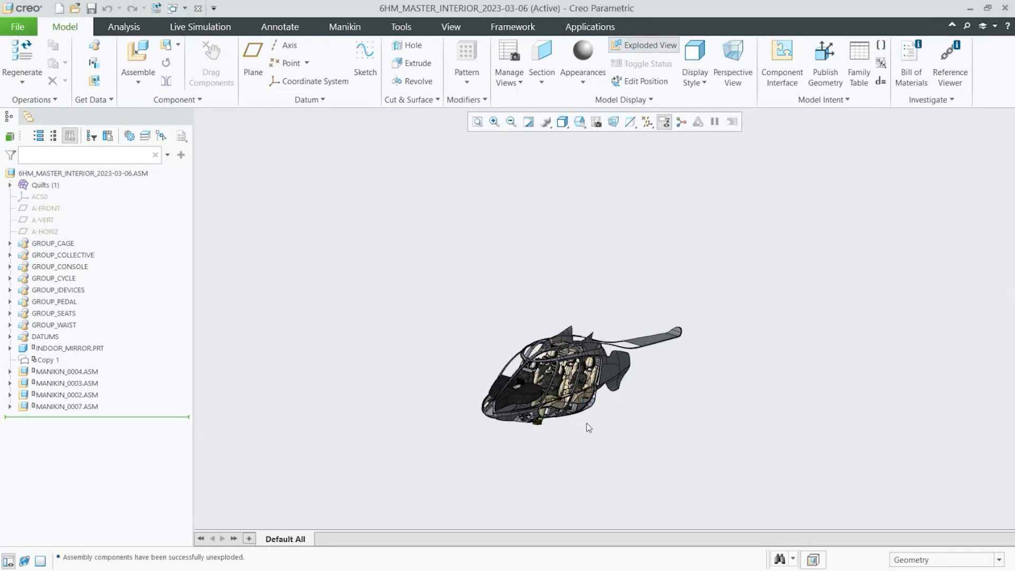
Return to the BODY_STYLE_DESIGN part and show the helicopter reference image with the shrinkwrap geometry to compare them
scroll(582, 421, "down", 3)
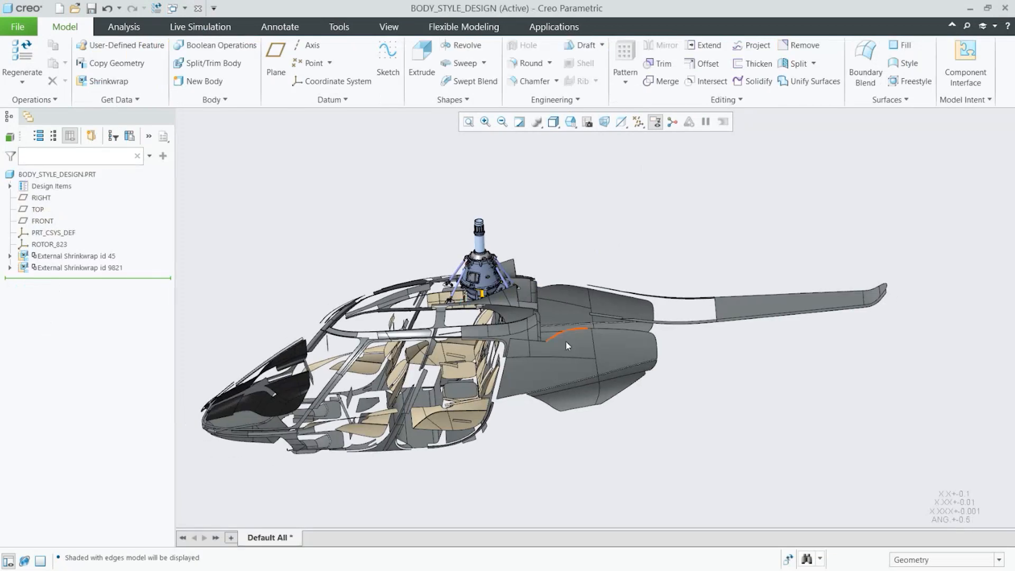
scroll(566, 346, "up", 3)
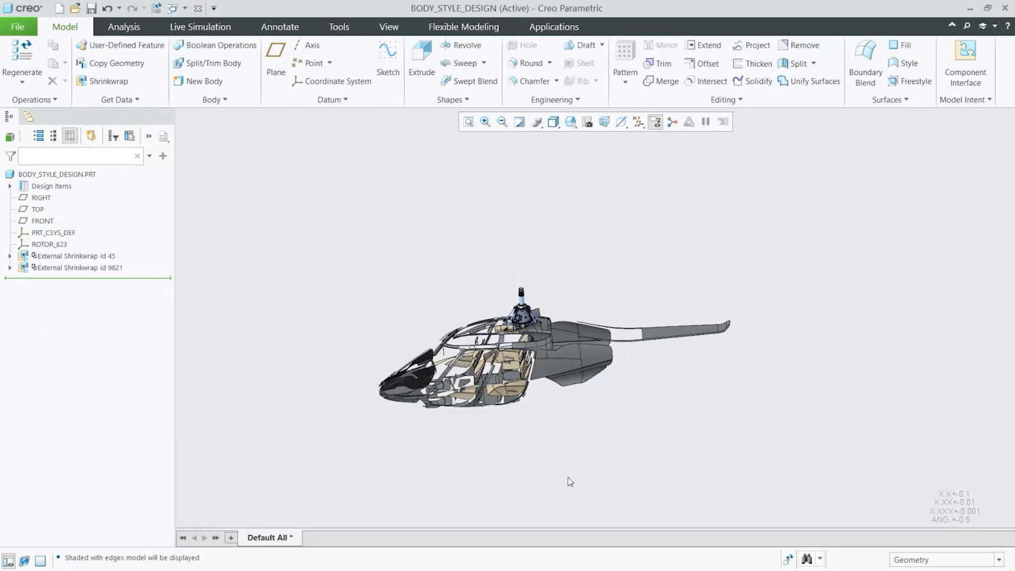
mouse_move(553, 408)
middle_mouse_down()
mouse_move(589, 396)
mouse_move(530, 396)
mouse_move(545, 396)
middle_mouse_up()
key("ctrl")
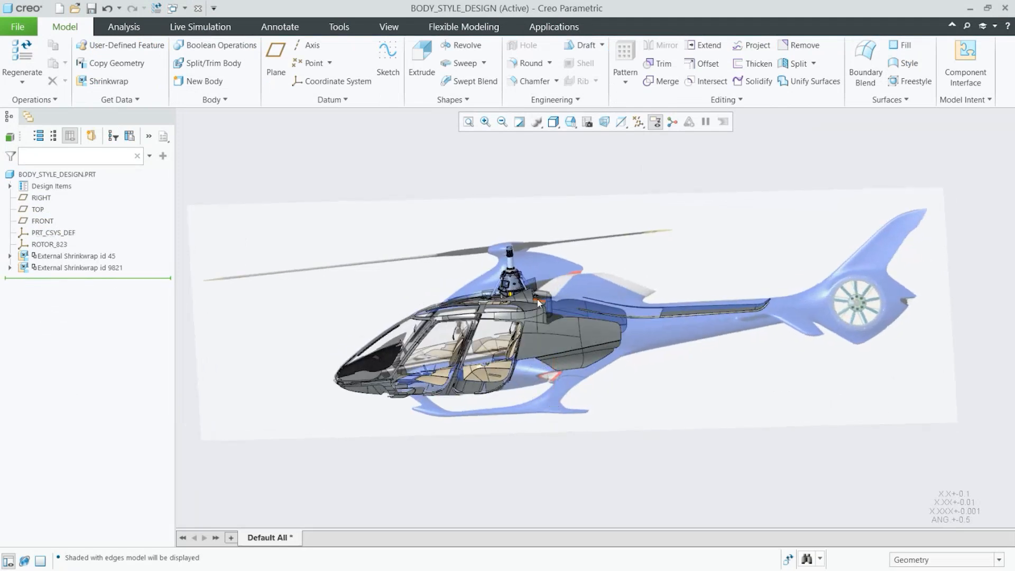
scroll(482, 335, "up", 2)
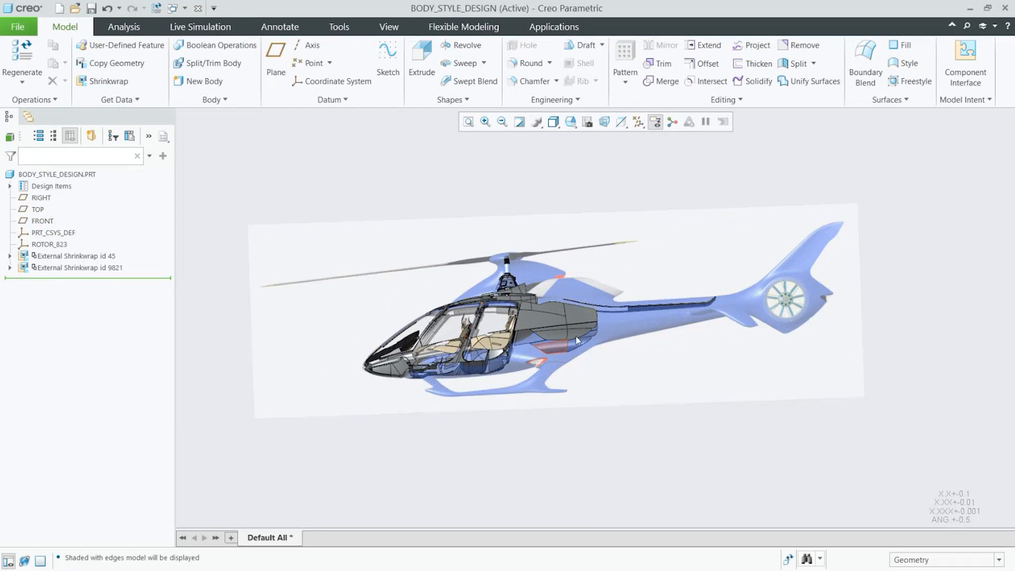
middle_click_drag(558, 248, 628, 349)
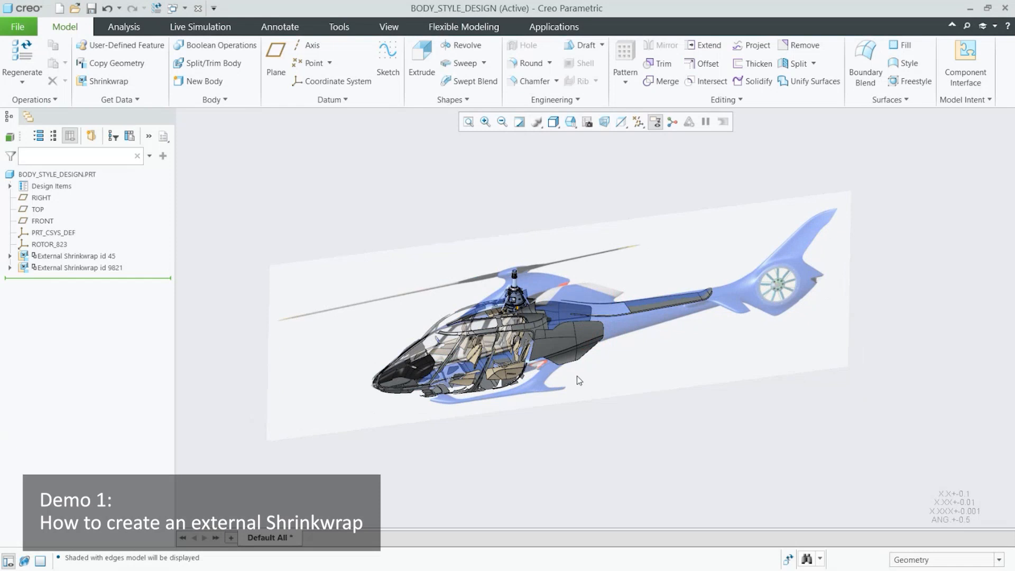
Examine the tail fin and tail rotor area of the helicopter reference image behind the tail boom
scroll(842, 258, "up", 5)
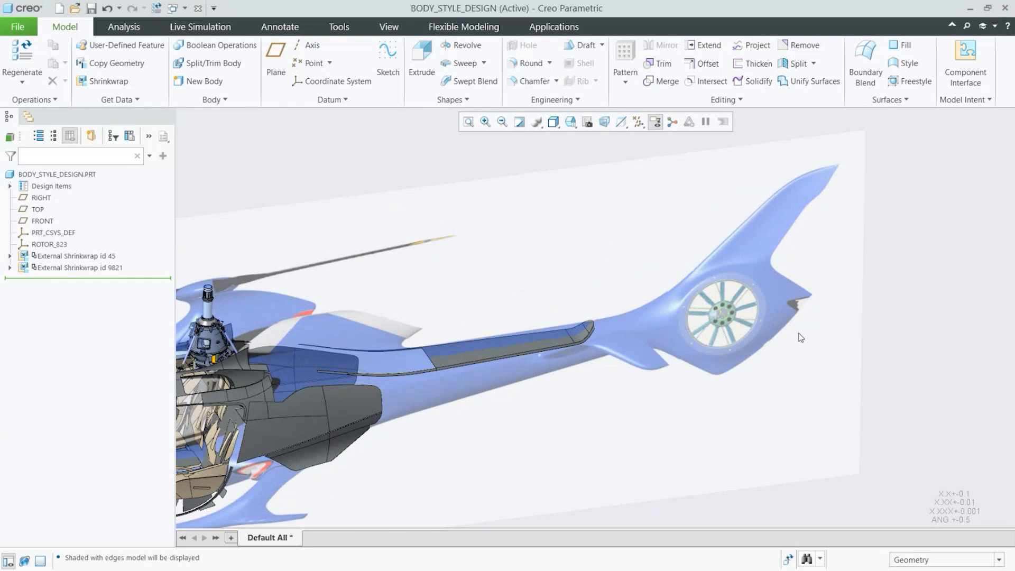
scroll(801, 337, "down", 2)
left_click(93, 279)
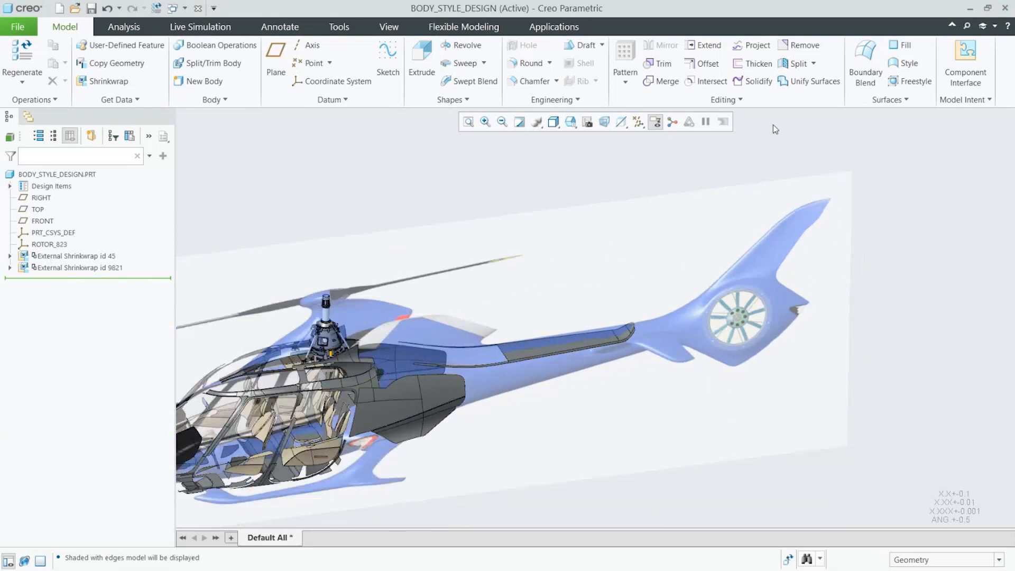
left_click(770, 381)
left_click(759, 374)
Open the tail rotor assembly 601_tgb_mock-up.asm from the Creo10_Core_Modeling_Demo folder in its Master Rep
left_click(75, 9)
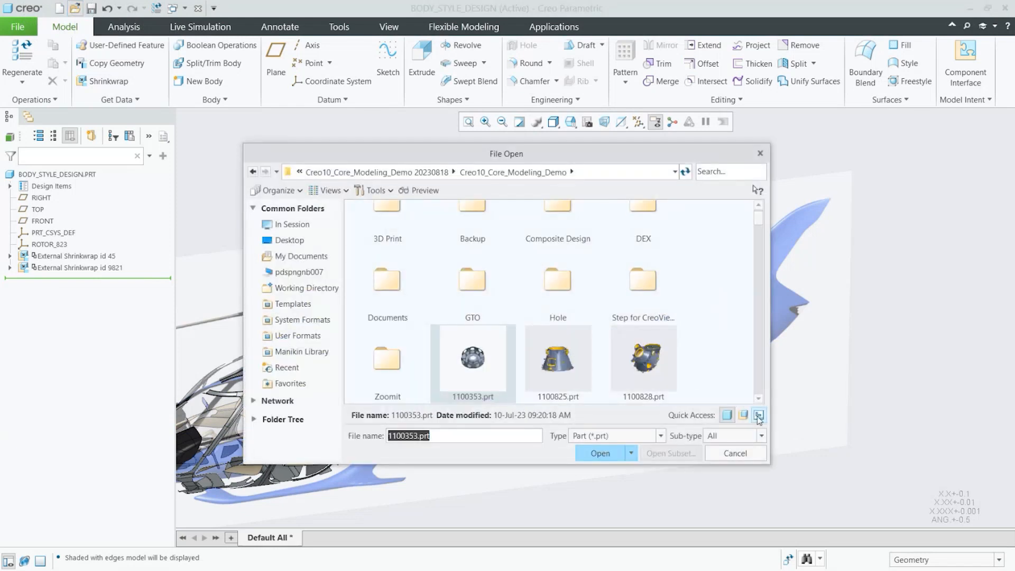
left_click(744, 415)
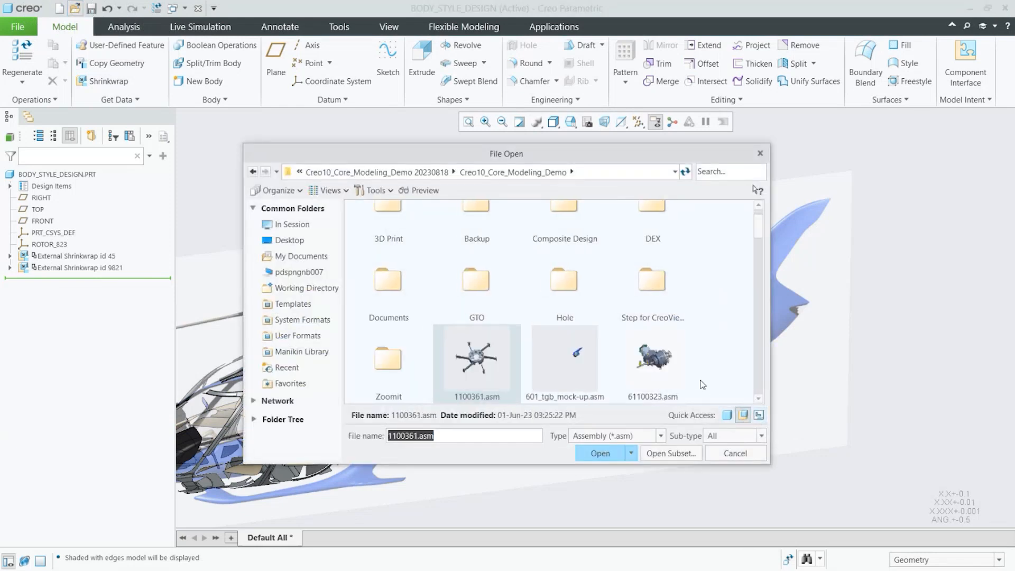
scroll(605, 381, "down", 1)
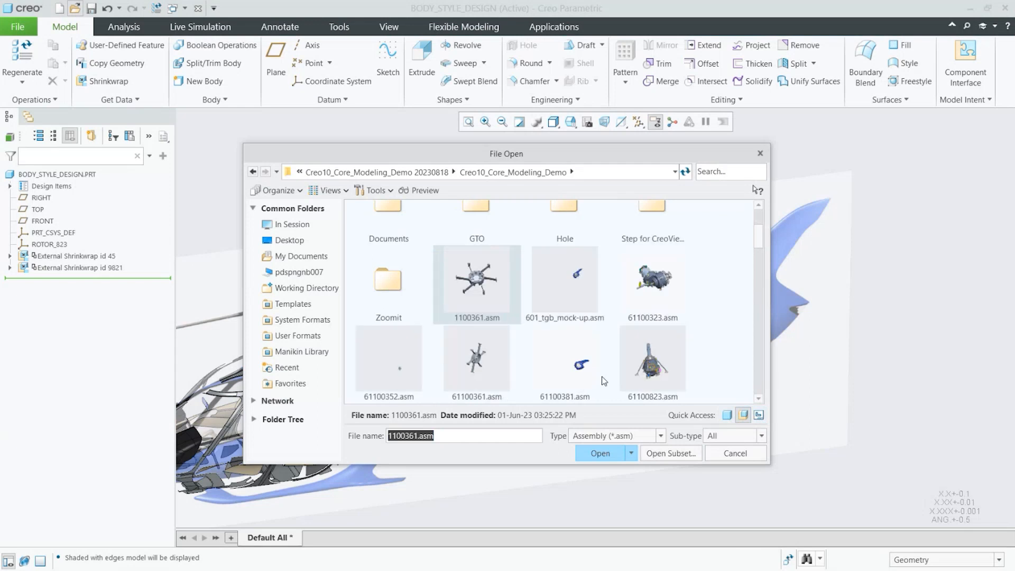
double_click(560, 290)
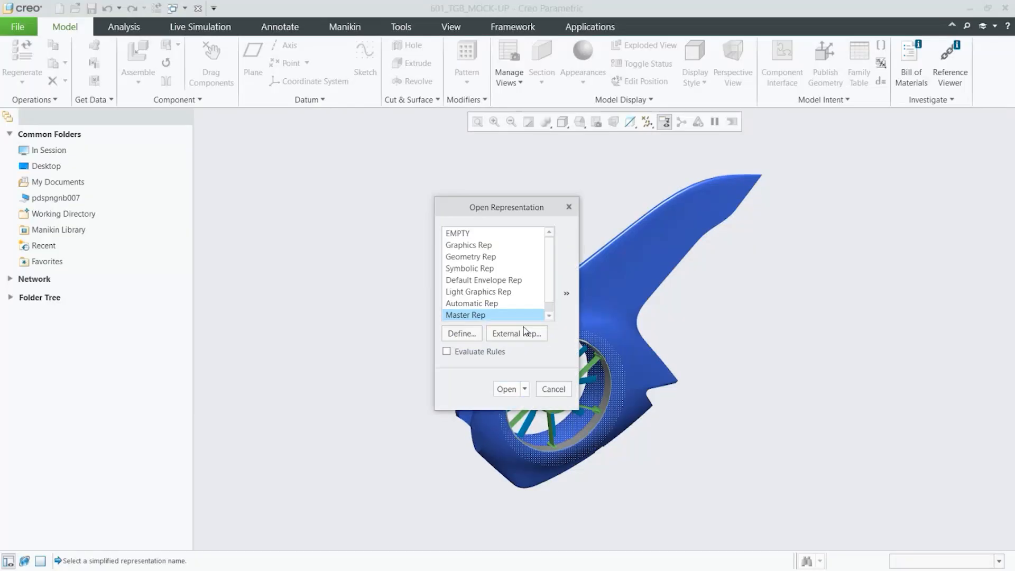
left_click(502, 392)
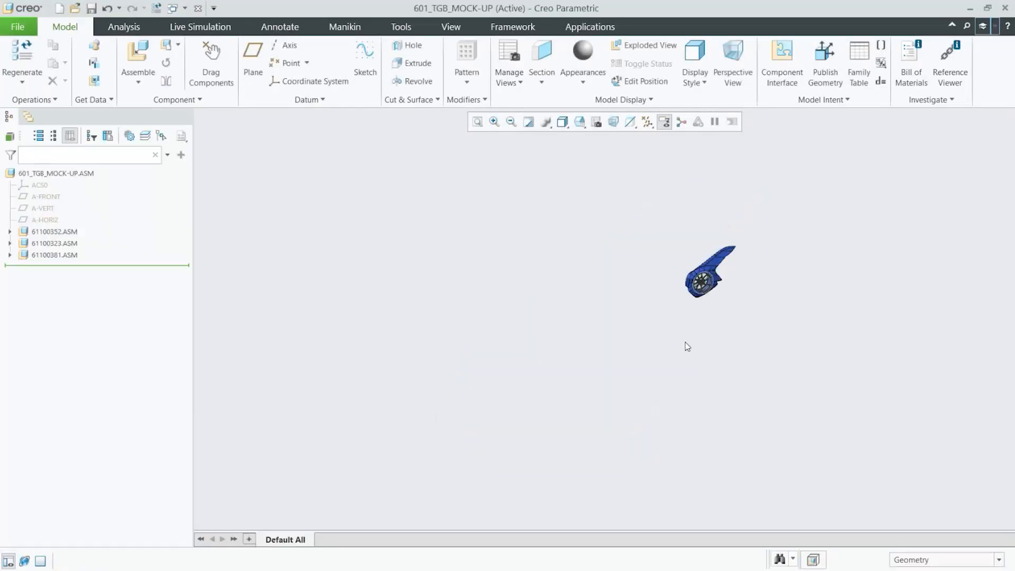
Show the tail rotor mock-up in exploded view and examine its fin, rotor blades, gearbox and duct ring
scroll(760, 234, "down", 4)
scroll(691, 373, "down", 2)
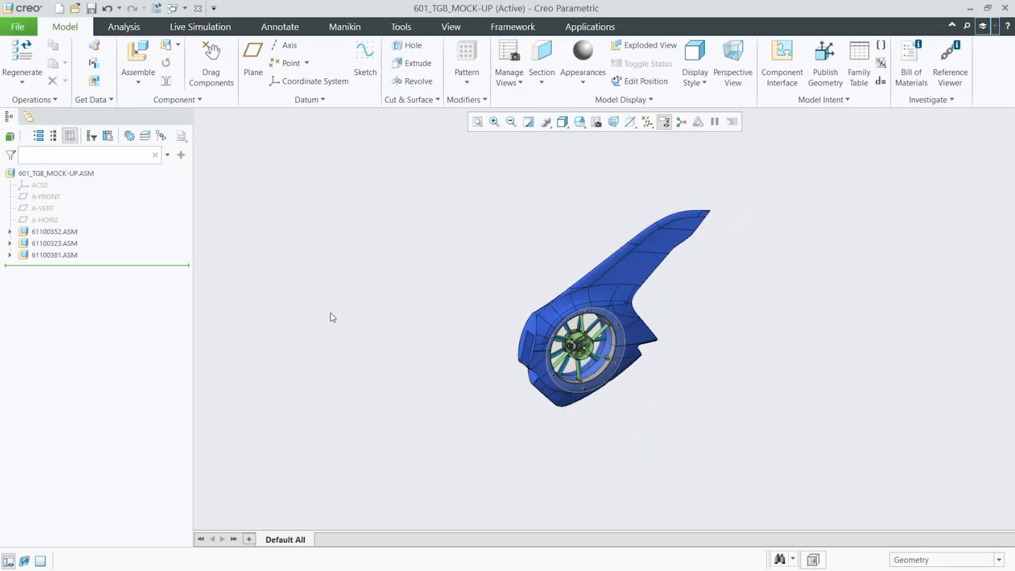
left_click(9, 244)
left_click(10, 173)
left_click(644, 45)
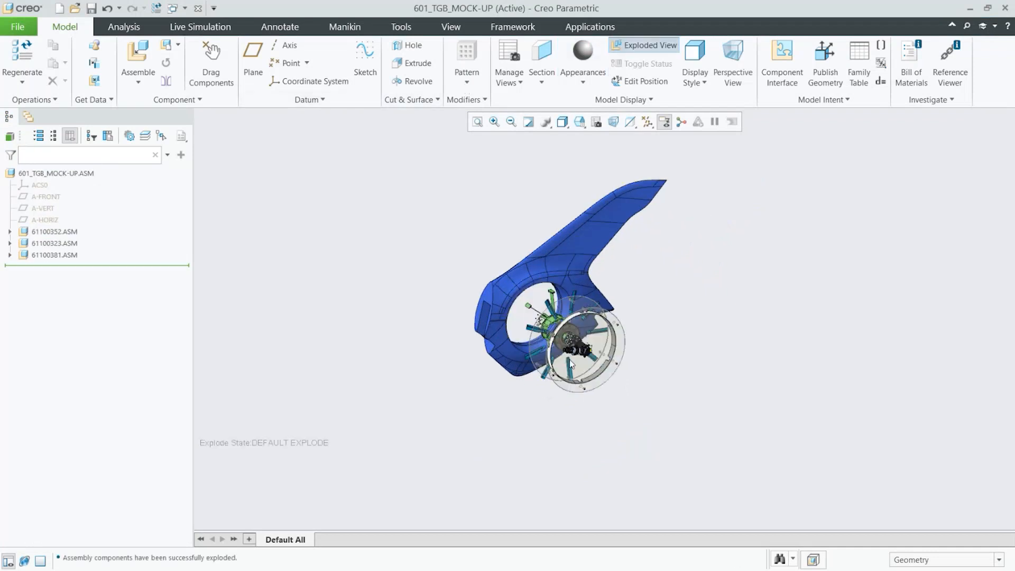
middle_click_drag(597, 361, 592, 365)
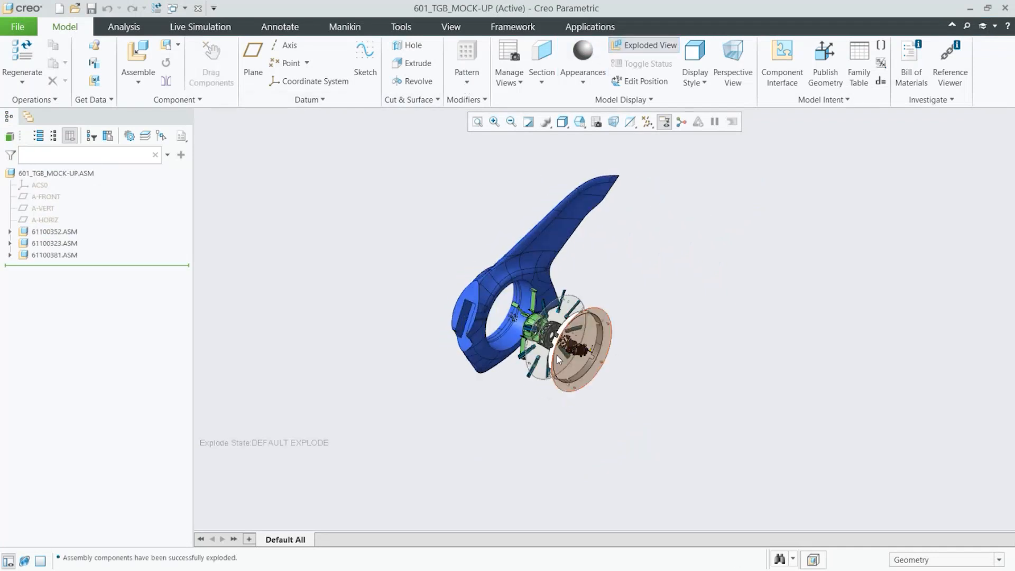
scroll(481, 408, "up", 4)
mouse_move(482, 407)
middle_mouse_down()
mouse_move(684, 403)
mouse_move(602, 382)
middle_mouse_up()
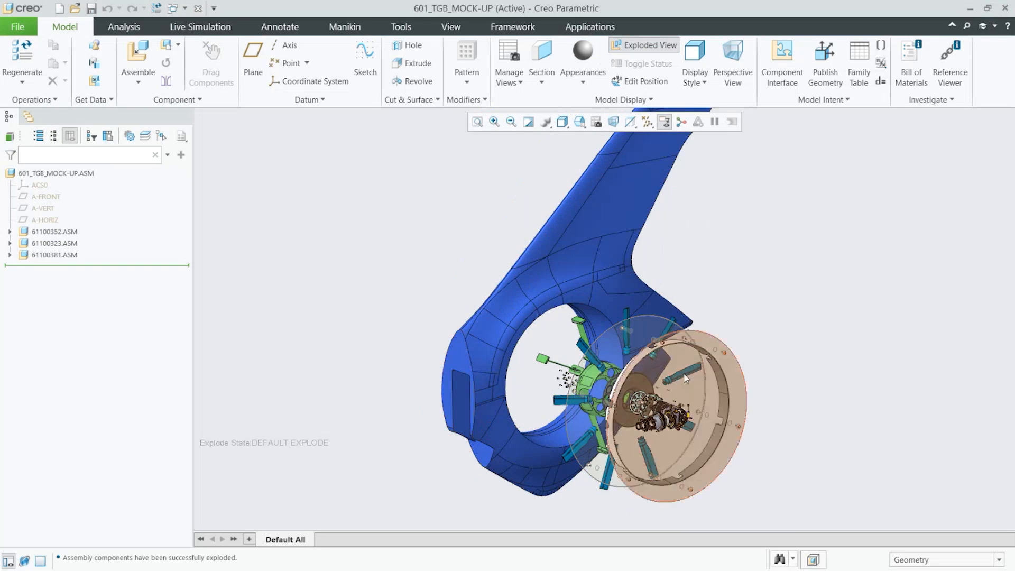
scroll(740, 423, "down", 3)
scroll(698, 395, "up", 2)
Return the tail rotor mock-up to its unexploded state and examine the rotor assembled inside the fin's duct
left_click(644, 45)
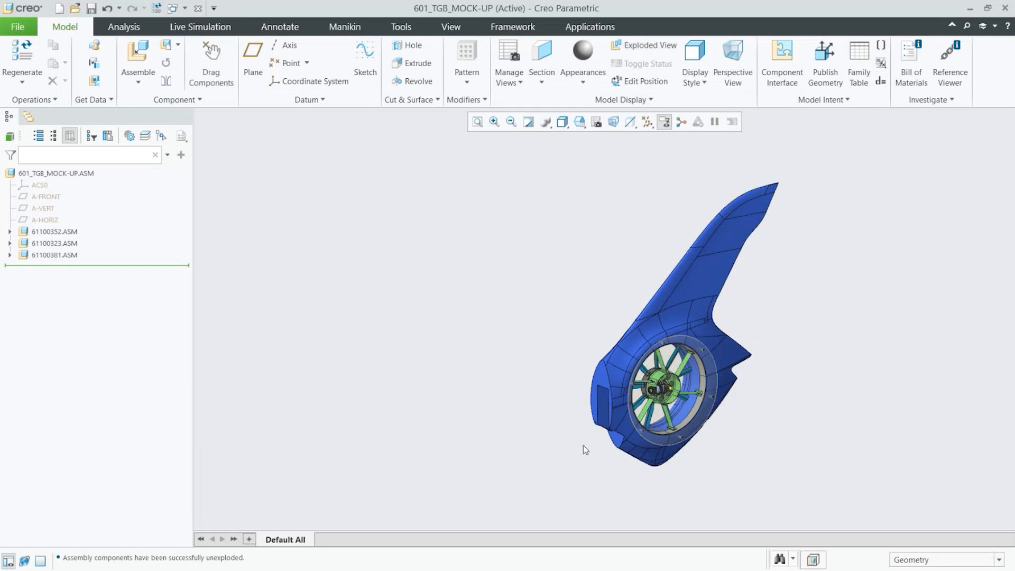
scroll(779, 351, "down", 3)
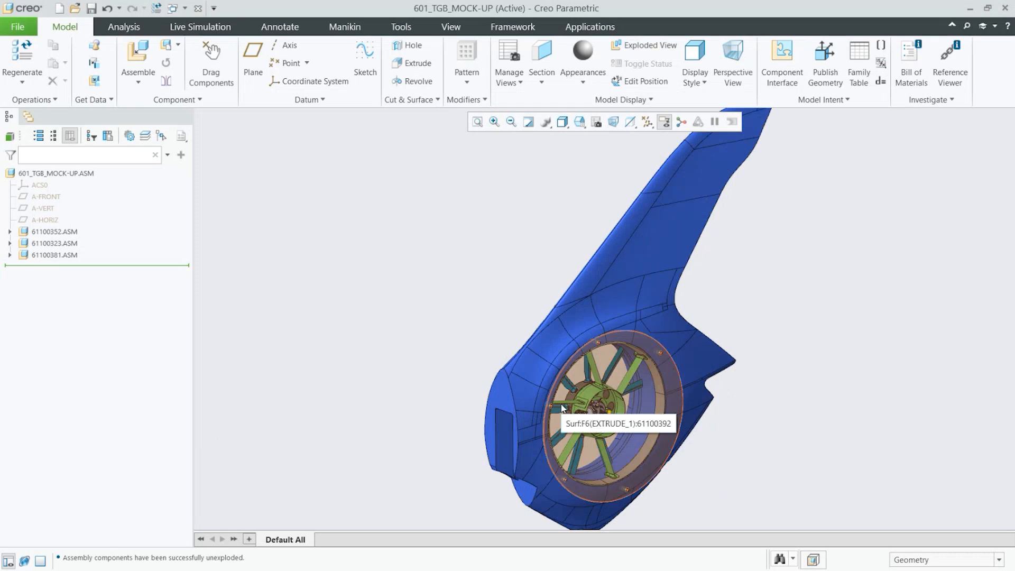
middle_click_drag(564, 411, 520, 390)
scroll(559, 423, "up", 2)
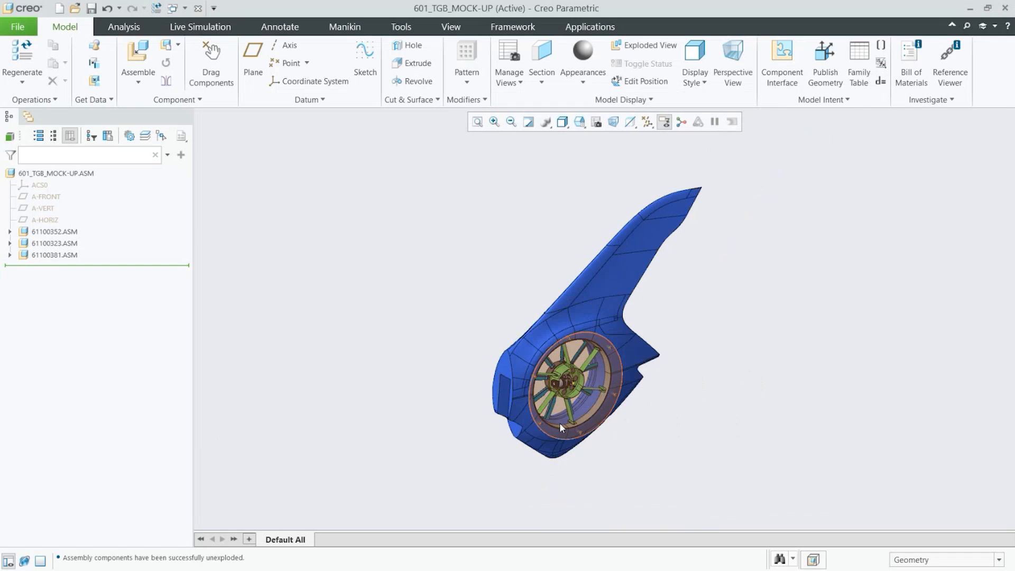
scroll(559, 423, "down", 3)
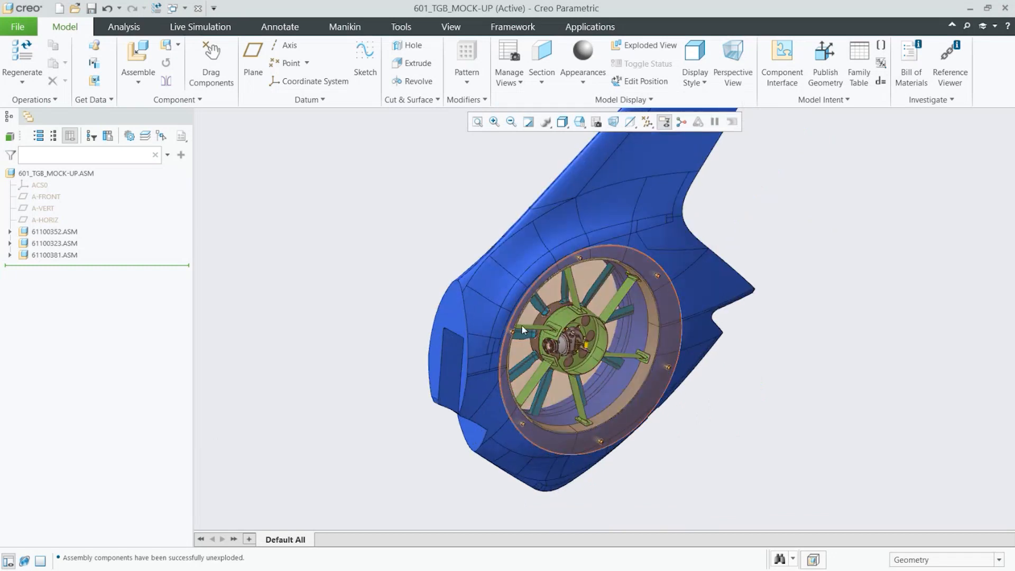
Examine the mock-up's rotor and duct up close and switch back to the BODY_STYLE_DESIGN part to view the whole helicopter
middle_click_drag(563, 392, 572, 436)
scroll(585, 382, "down", 4)
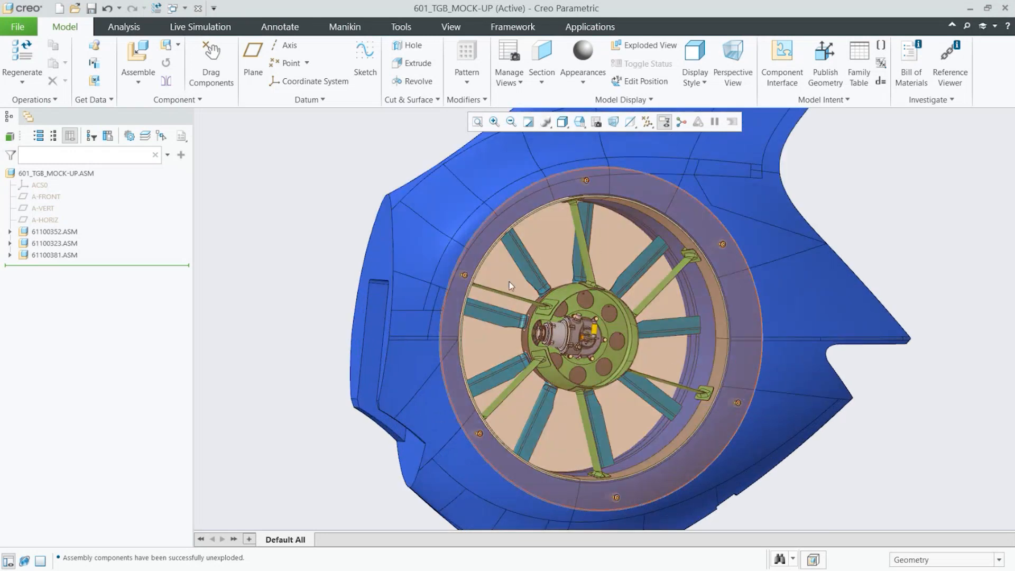
key("ctrl")
key("ctrl+d")
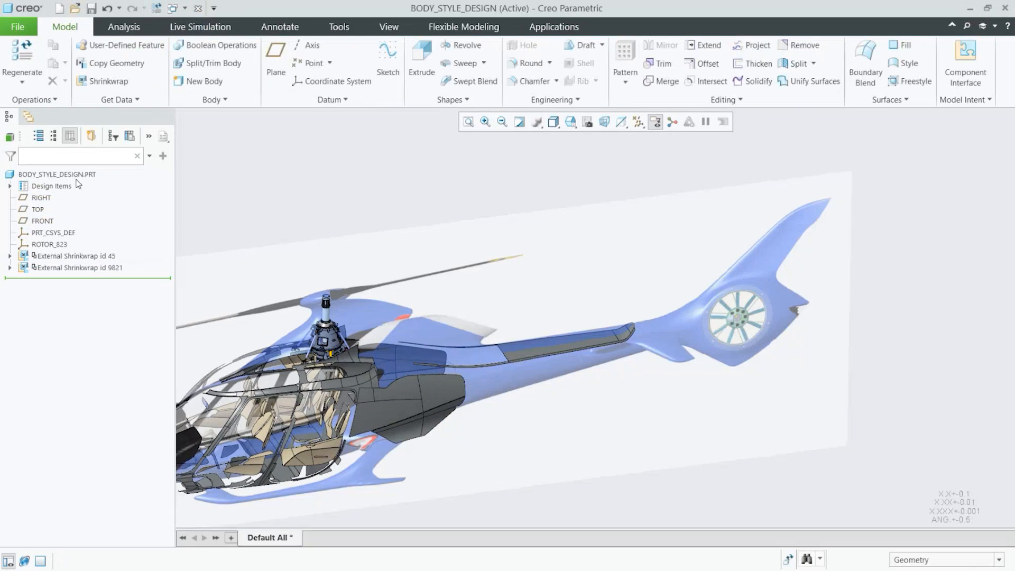
scroll(581, 341, "up", 3)
mouse_move(578, 337)
middle_mouse_down()
mouse_move(545, 343)
mouse_move(570, 385)
middle_mouse_up()
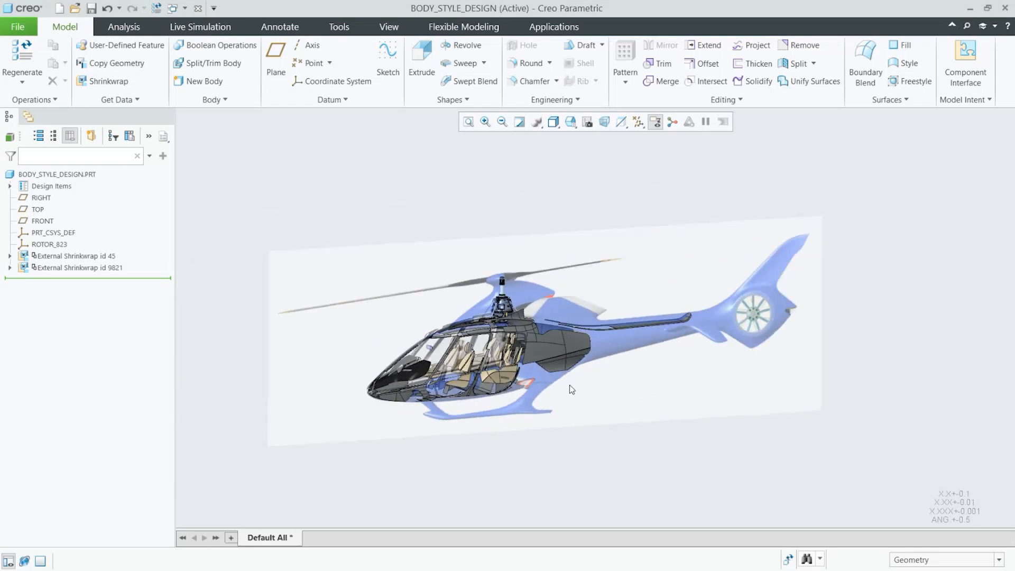
Start an external shrinkwrap from 601_tgb_mock-up.asm in its Master Rep, using the Default placement
left_click(112, 81)
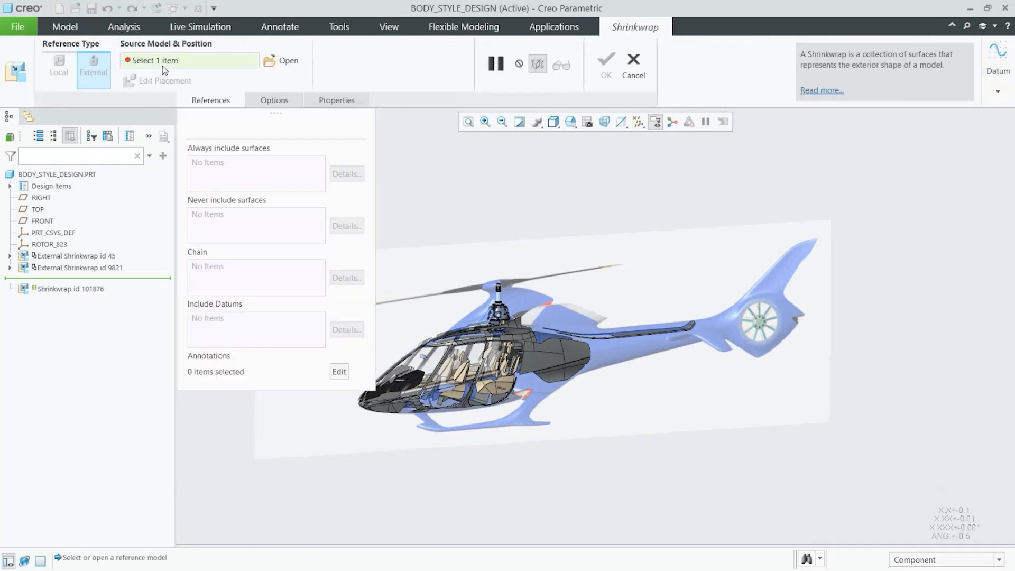
left_click(275, 64)
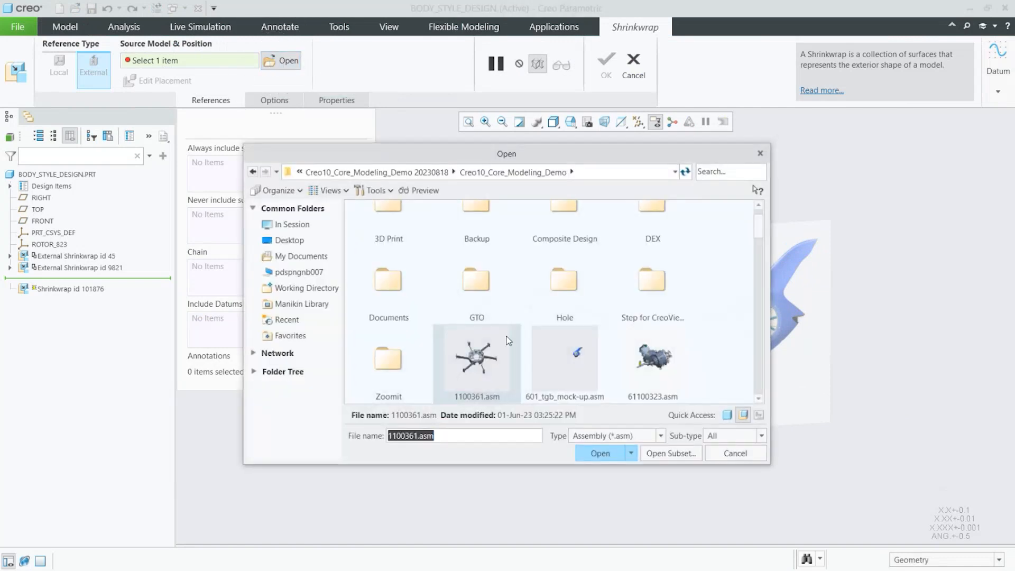
left_click(583, 376)
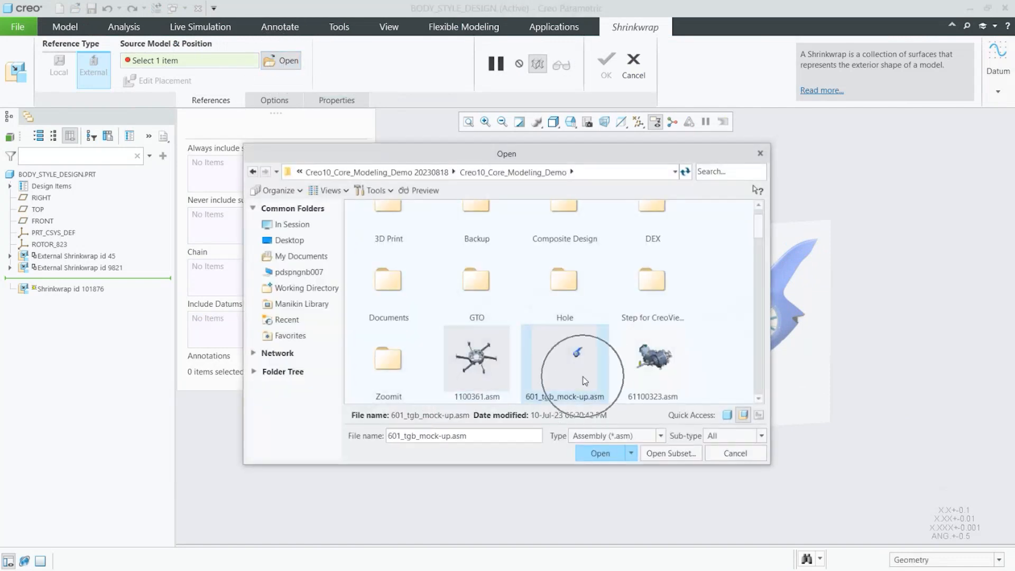
left_click(604, 453)
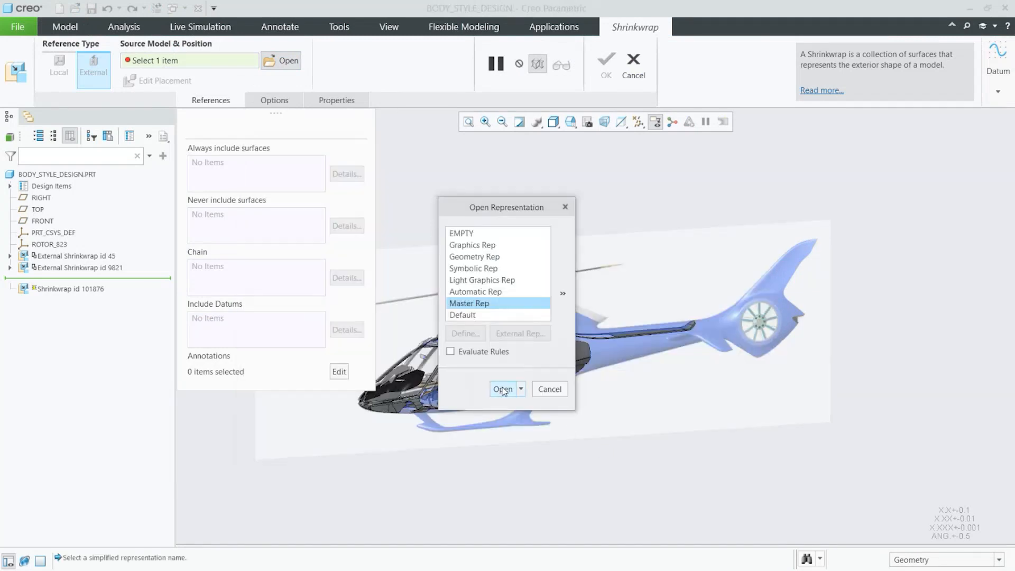
left_click(502, 391)
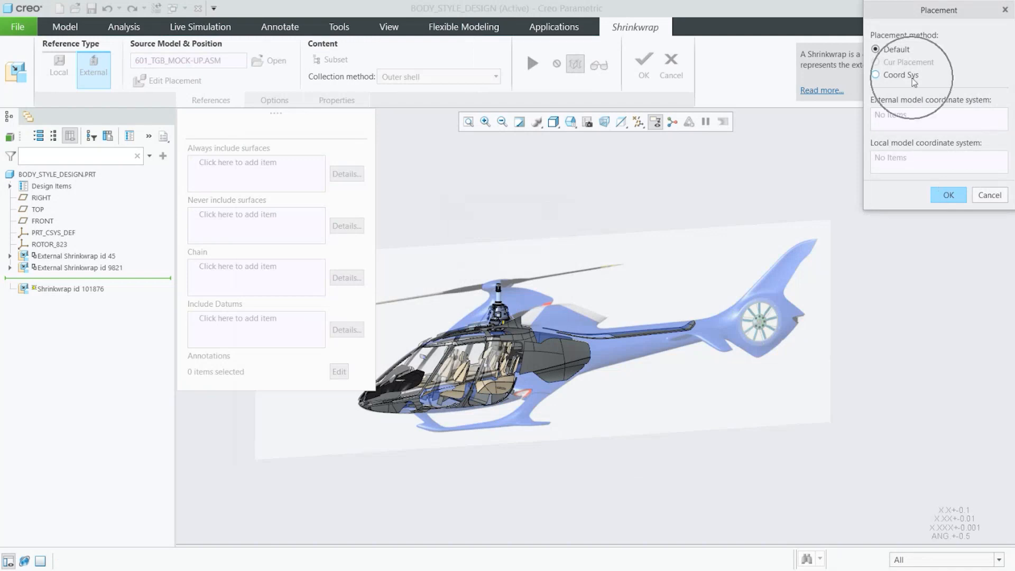
left_click(949, 196)
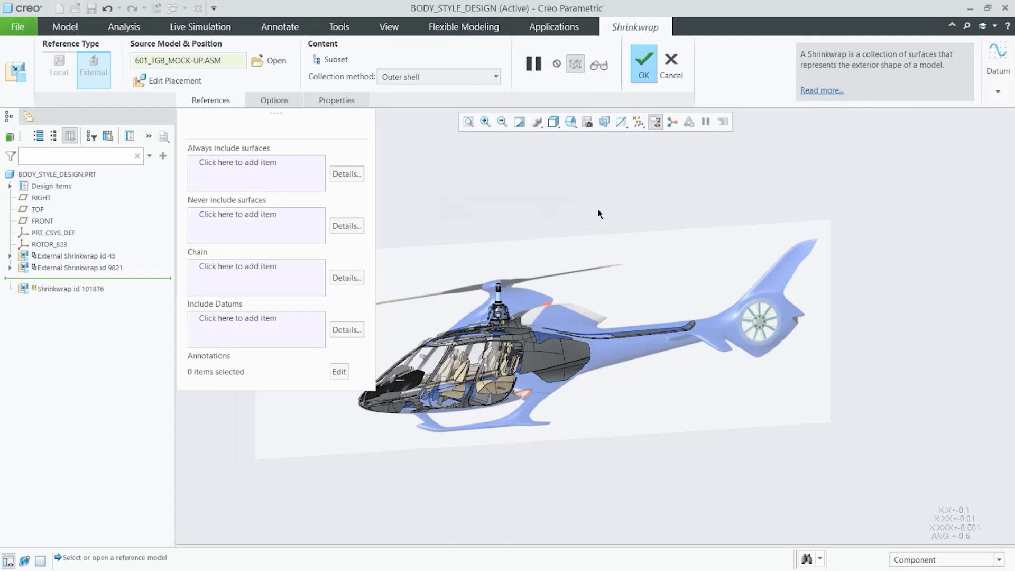
Keep the shrinkwrap's surface copying level at 1 and preview its geometry on the tail
left_click(211, 100)
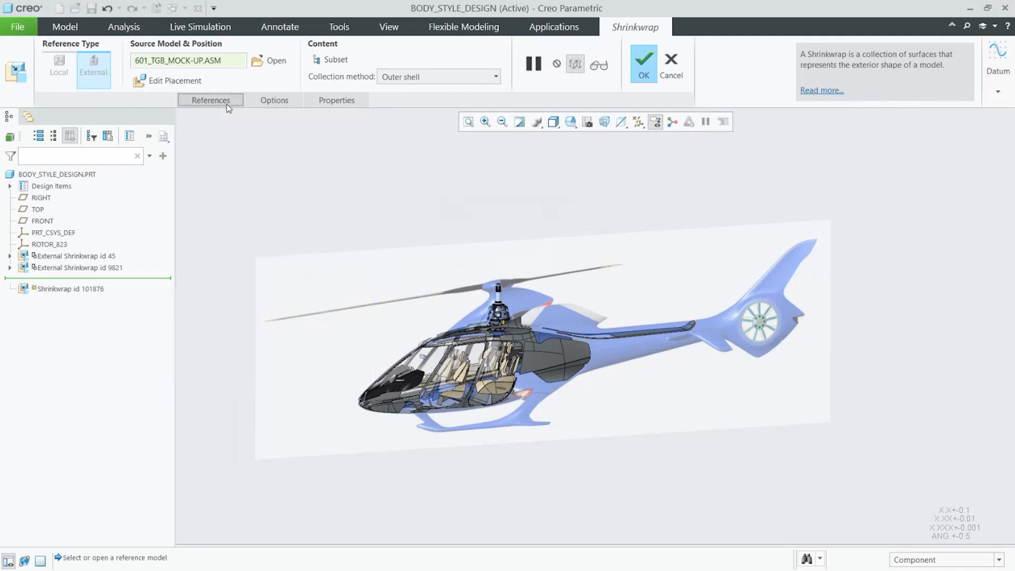
left_click(280, 101)
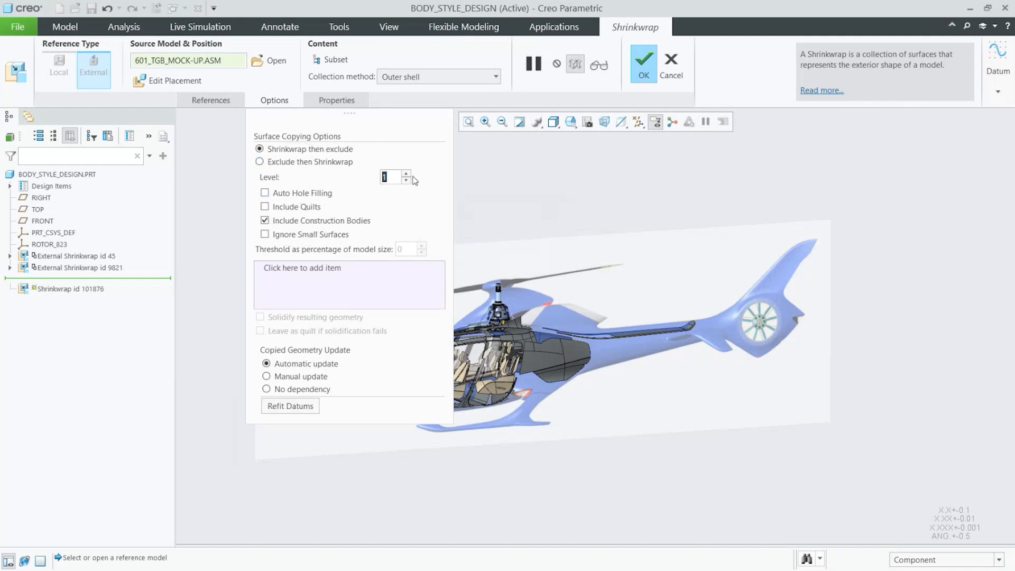
scroll(812, 317, "up", 3)
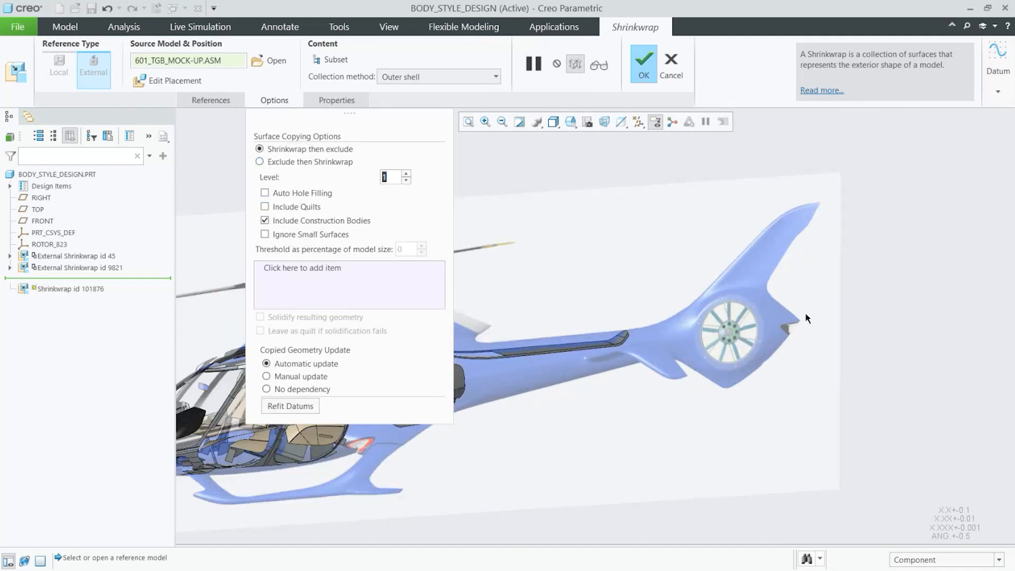
left_click(595, 75)
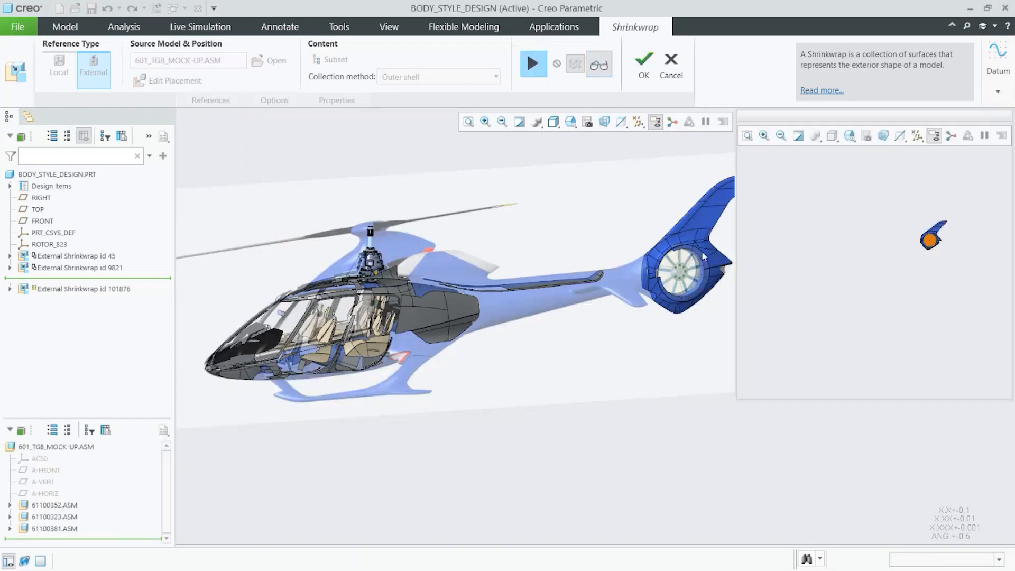
Compare the previewed tail fin with the reference image and the source mock-up, and accept the shrinkwrap
scroll(686, 227, "up", 2)
scroll(684, 223, "down", 3)
middle_click_drag(639, 259, 532, 304, "shift")
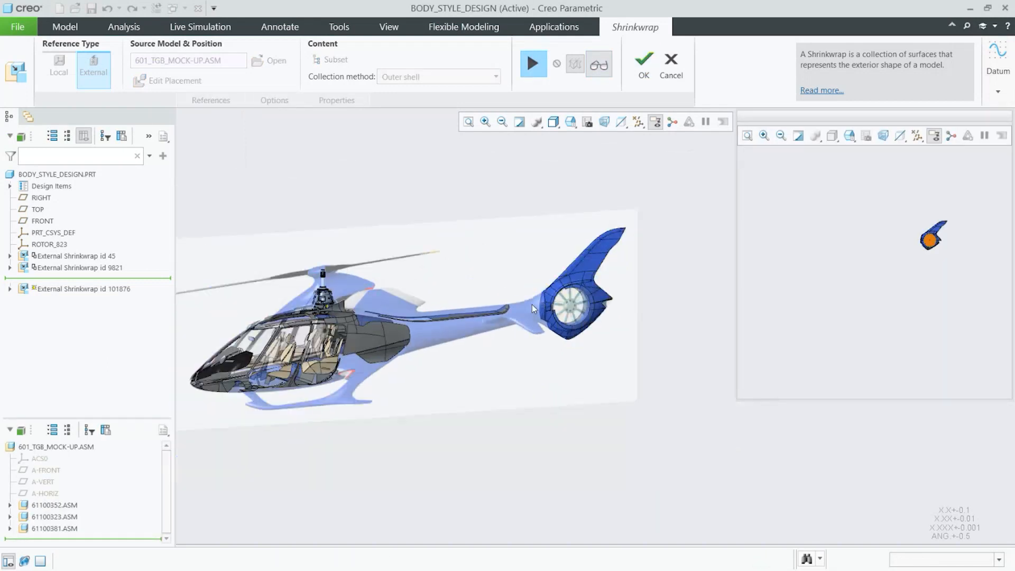
scroll(532, 305, "up", 3)
scroll(947, 241, "up", 6)
mouse_move(882, 272)
middle_mouse_down()
mouse_move(894, 301)
mouse_move(880, 304)
middle_mouse_up()
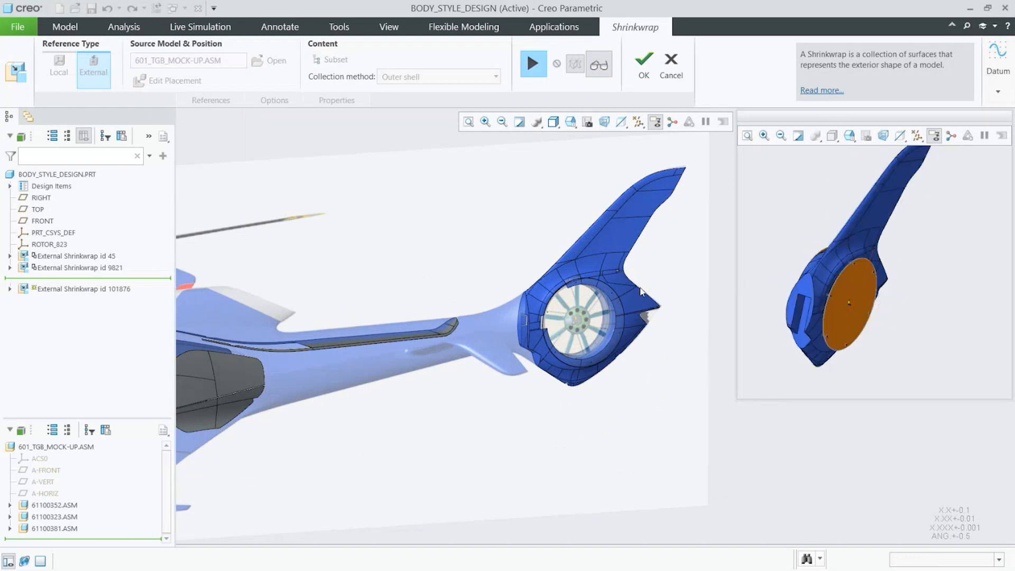
scroll(607, 313, "up", 2)
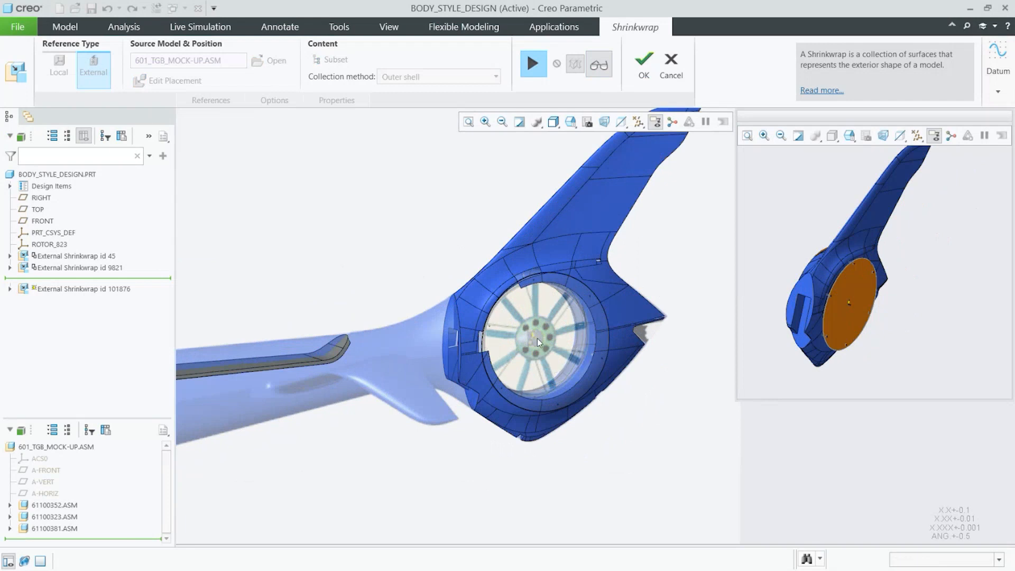
scroll(537, 339, "down", 2)
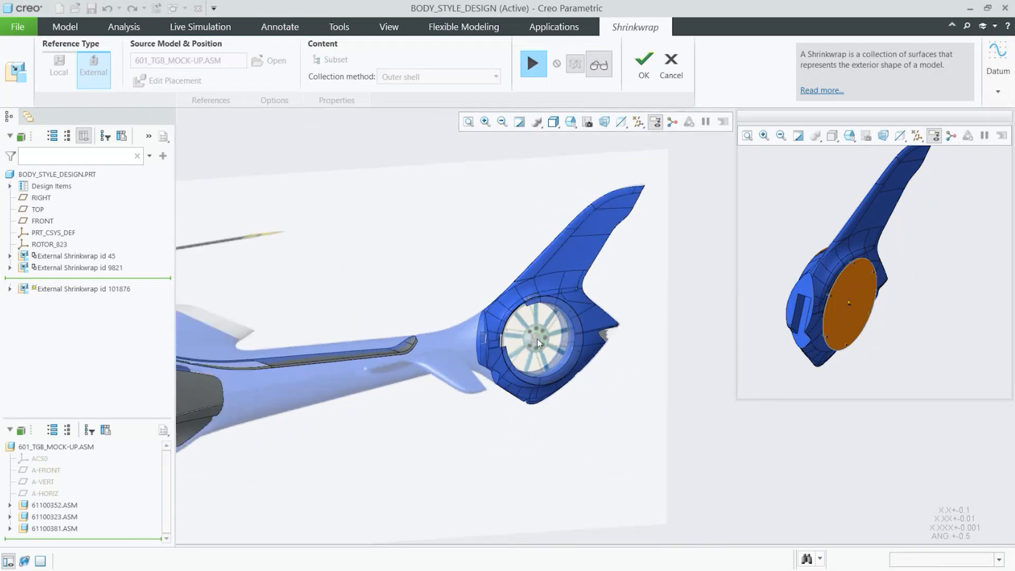
left_click(643, 73)
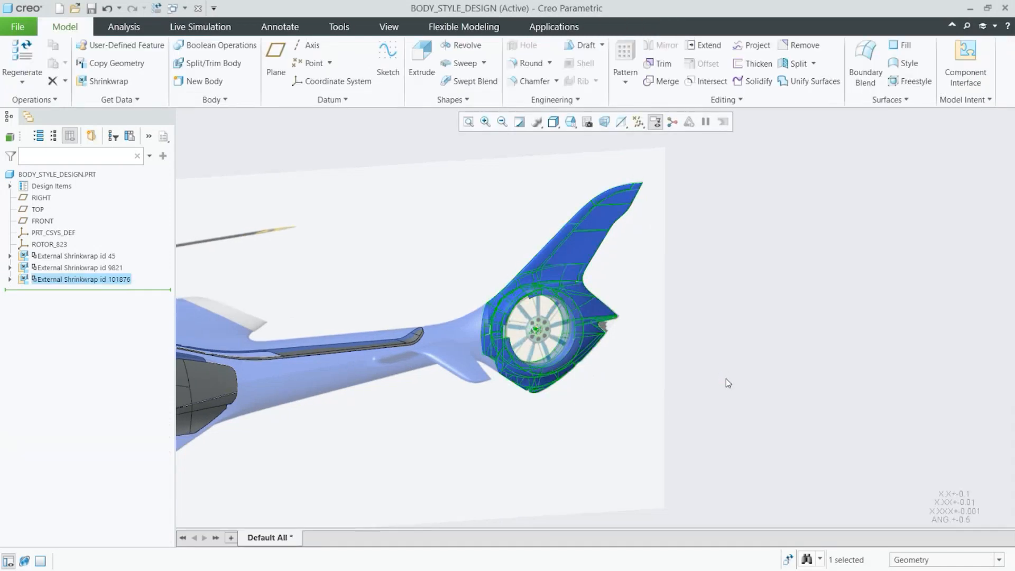
Hide the helicopter reference image and examine the tail fin shrinkwrap beside the fuselage geometry
scroll(543, 343, "up", 2)
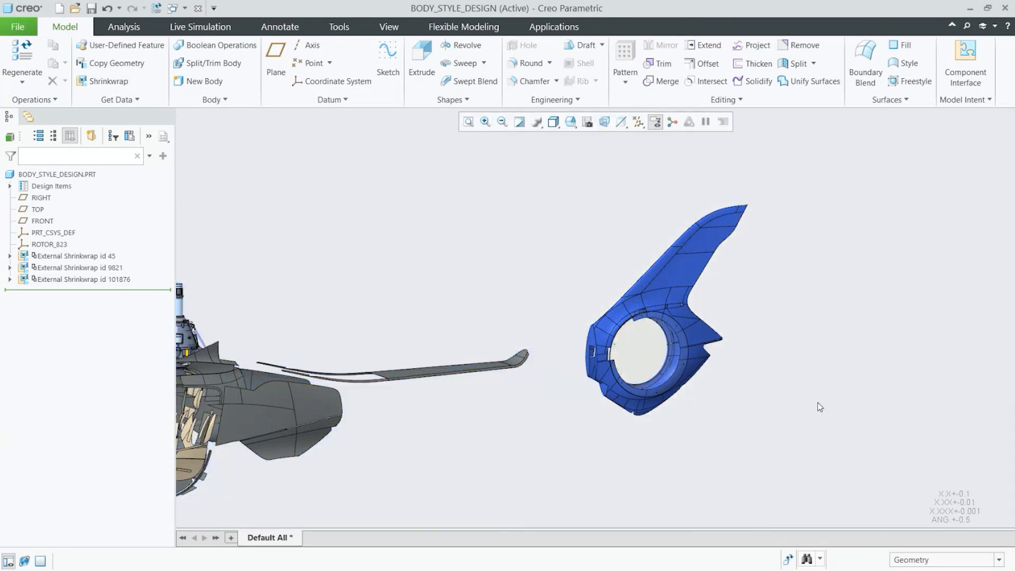
scroll(818, 407, "down", 3)
scroll(726, 379, "up", 2)
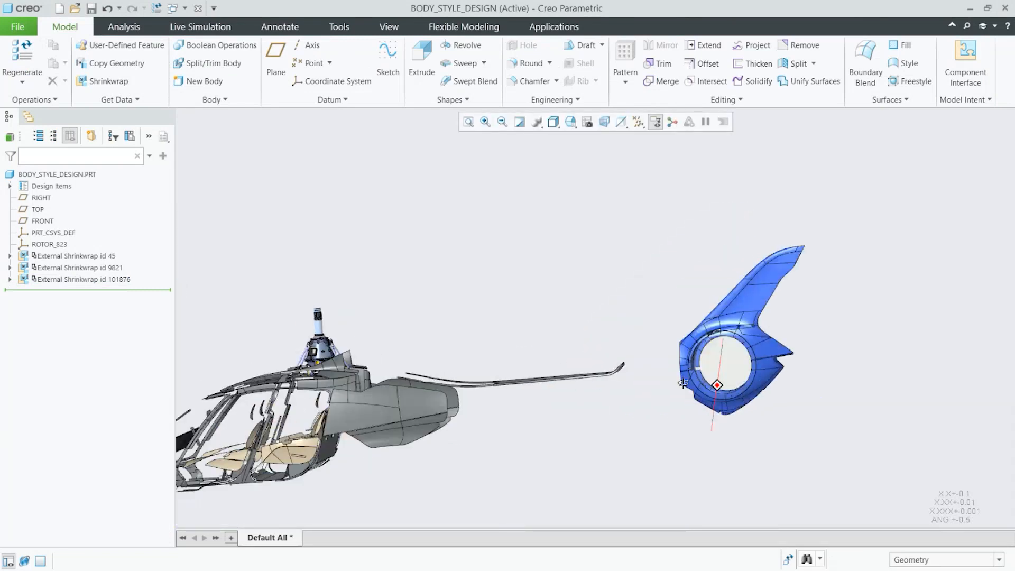
mouse_move(716, 382)
middle_mouse_down()
mouse_move(729, 324)
mouse_move(701, 385)
middle_mouse_up()
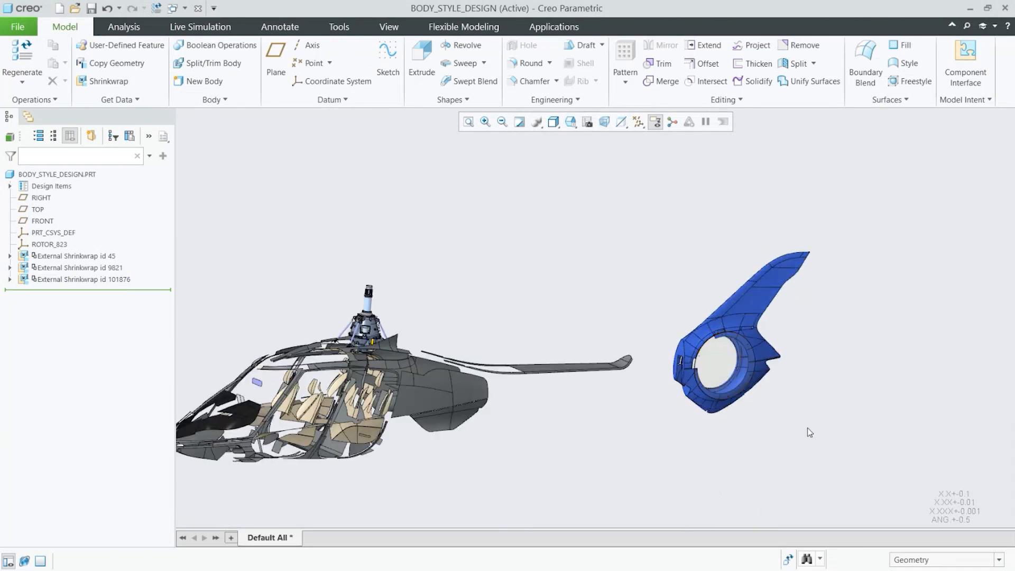
Show the model in No Hidden display and examine the edges of the tail fin and its duct
key("ctrl+4")
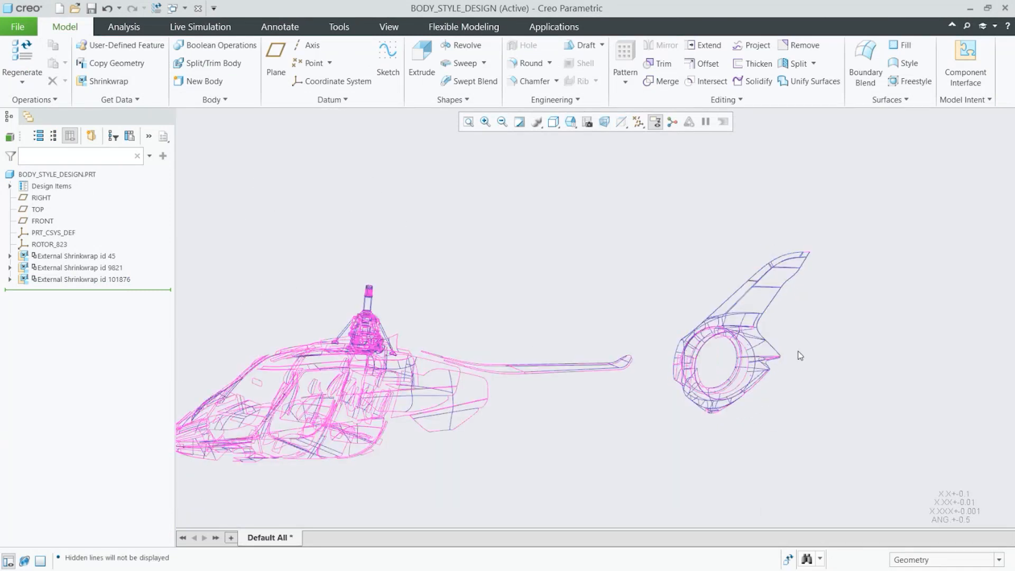
scroll(796, 344, "up", 3)
middle_click_drag(544, 462, 543, 455)
scroll(539, 453, "down", 2)
scroll(751, 437, "down", 3)
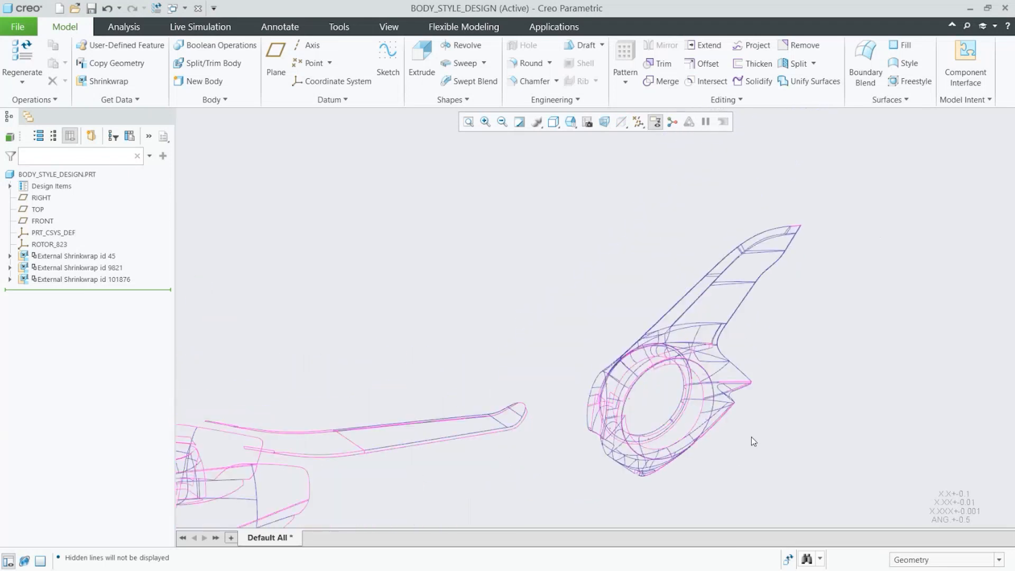
scroll(757, 265, "up", 2)
scroll(704, 383, "down", 3)
Return the display to Shading With Edges and examine the fuselage, boom and tail fin together
key("s")
key("e")
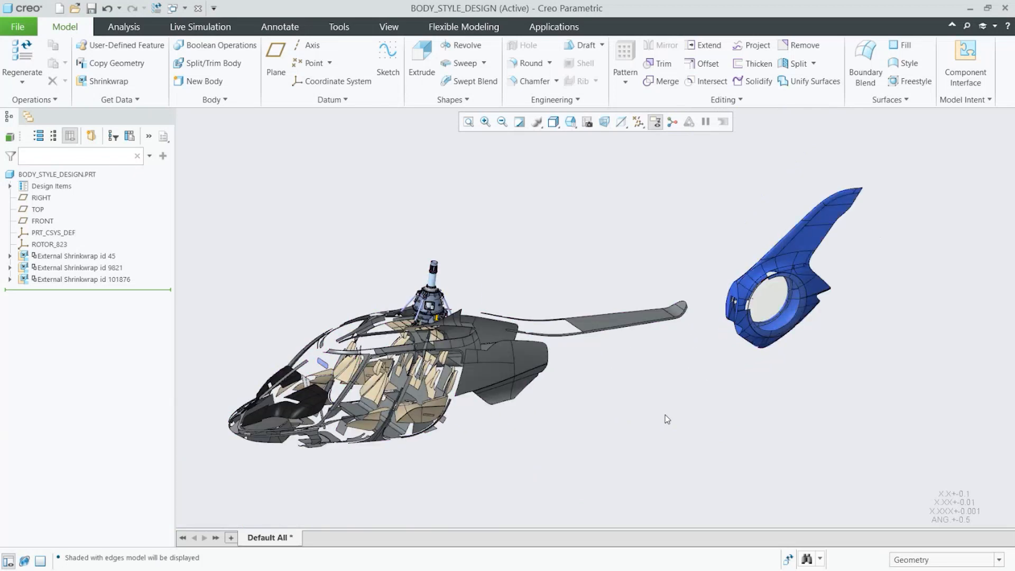
key("ctrl")
middle_click_drag(484, 362, 448, 347)
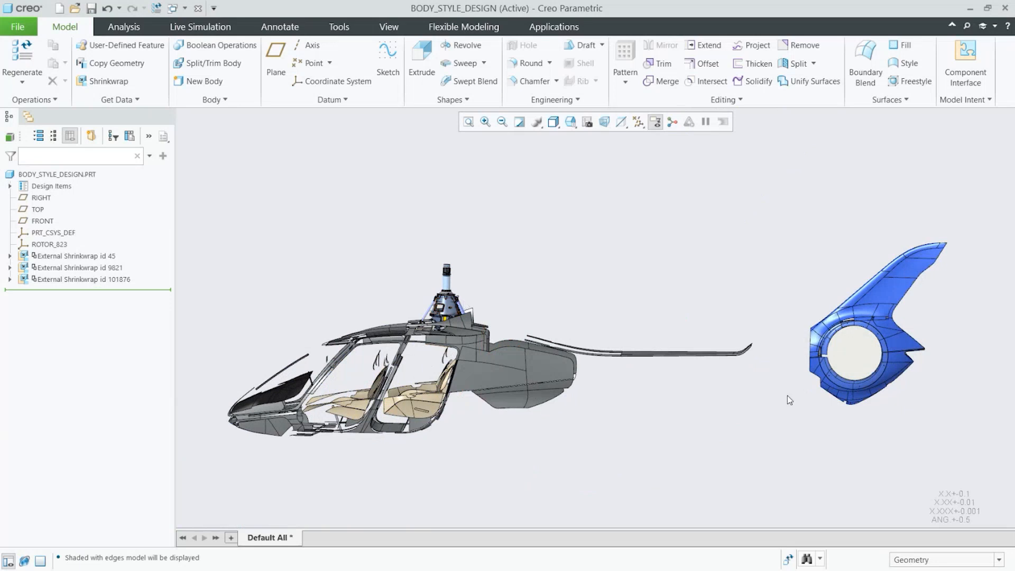
mouse_move(731, 364)
middle_mouse_down()
mouse_move(723, 401)
mouse_move(687, 394)
middle_mouse_up()
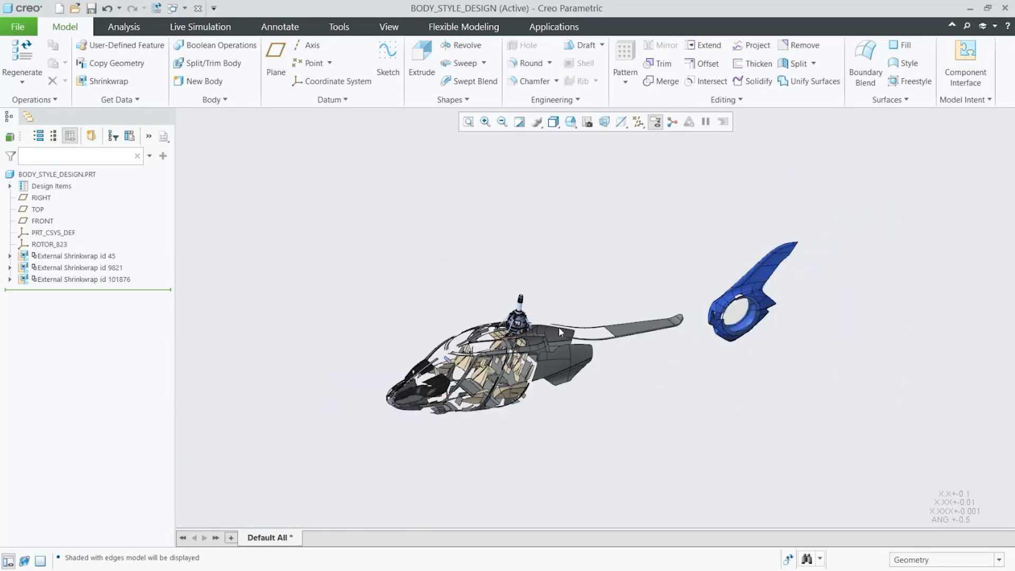
scroll(560, 331, "up", 2)
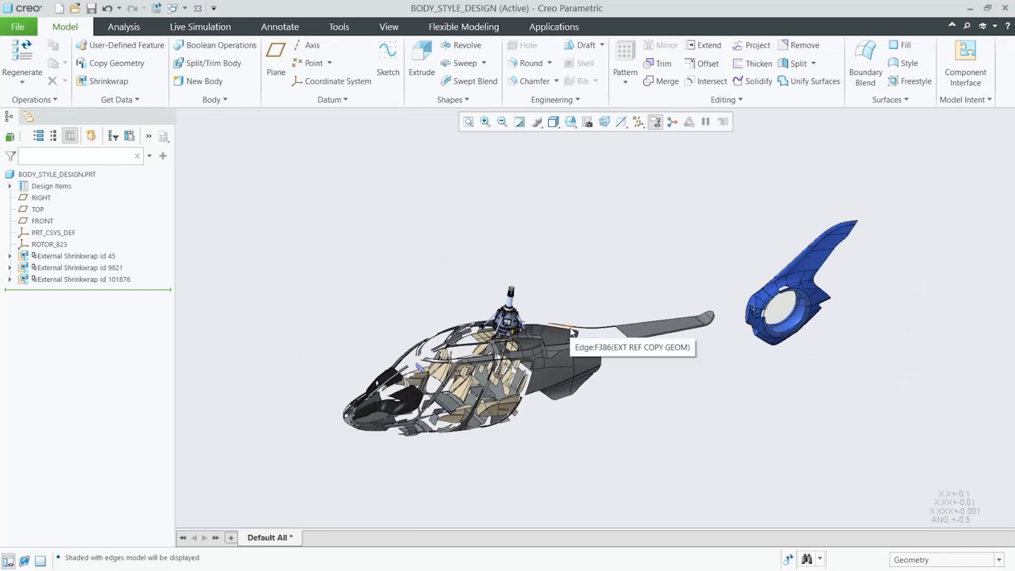
Edit the definition of the tail fin shrinkwrap and set its surface copying level to 6
left_click(74, 280)
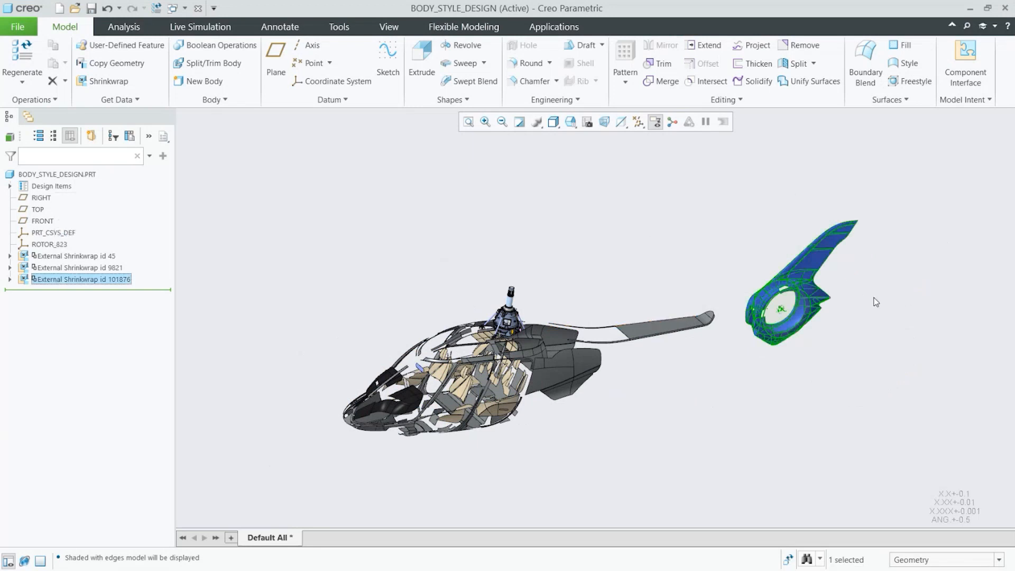
scroll(876, 302, "up", 4)
left_click(102, 281)
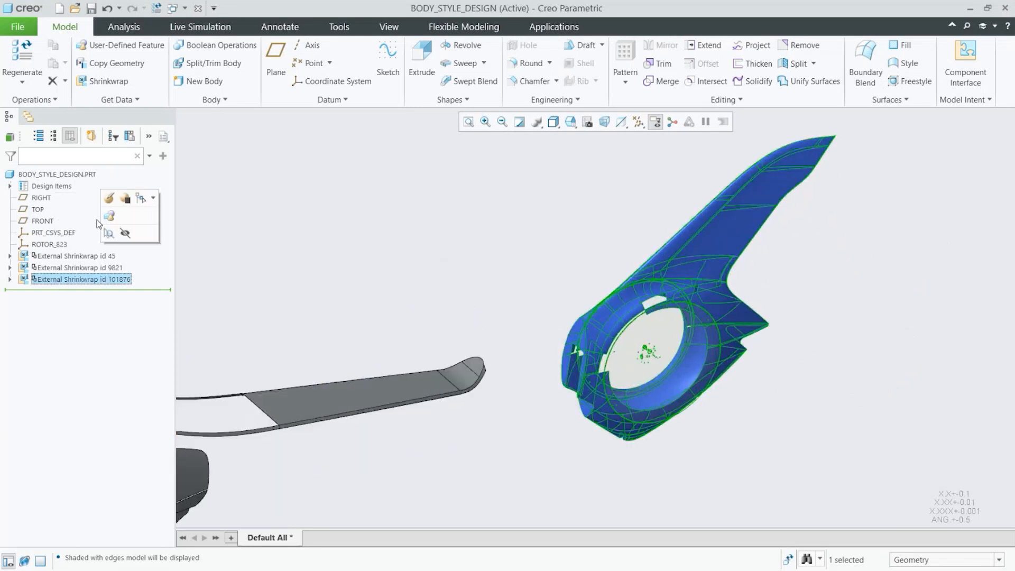
left_click(104, 199)
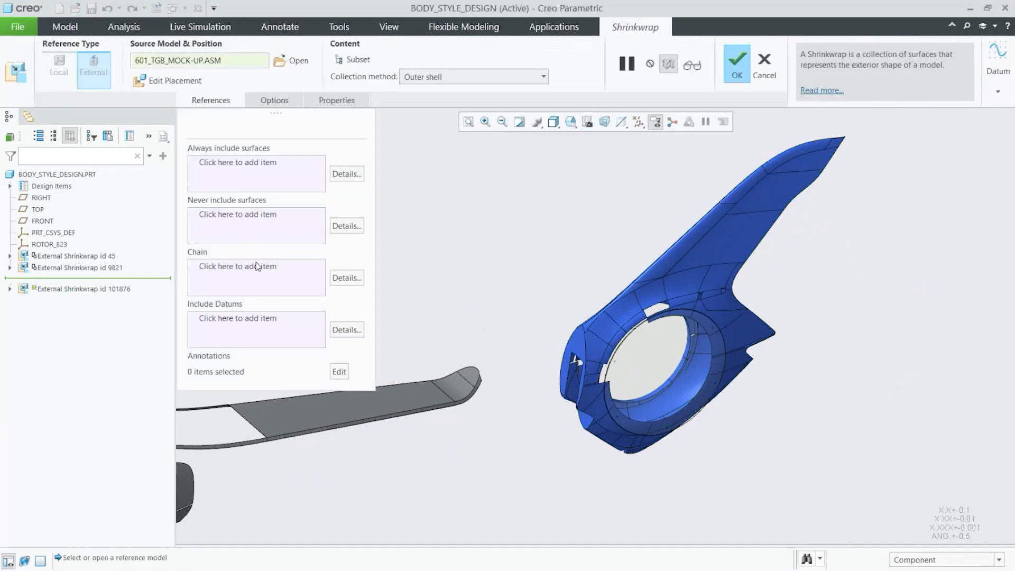
left_click(66, 290)
left_click(275, 105)
left_click(264, 191)
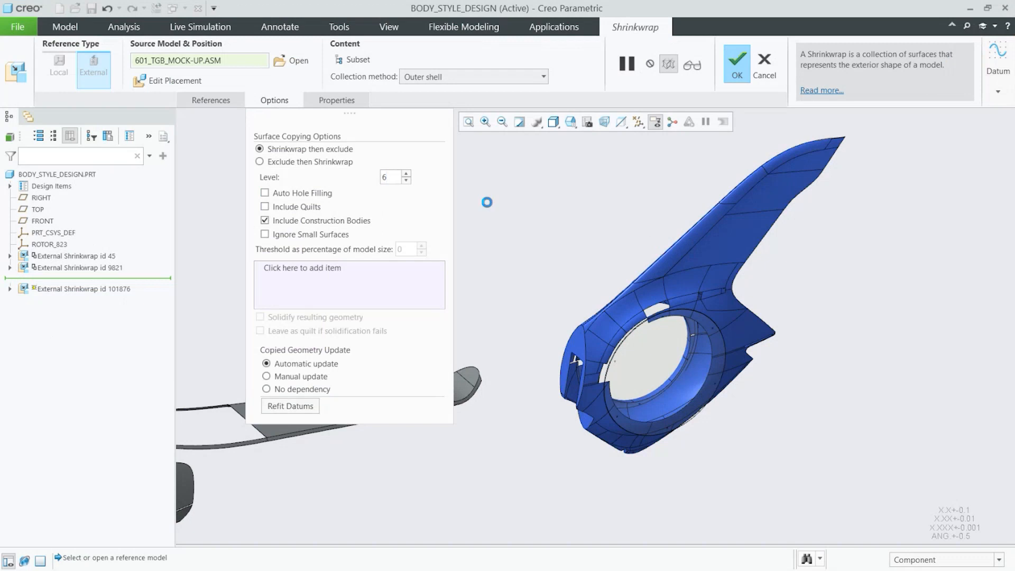
Preview the redefined tail shrinkwrap, inspect the rotor inside its duct, and accept the changes
left_click(692, 64)
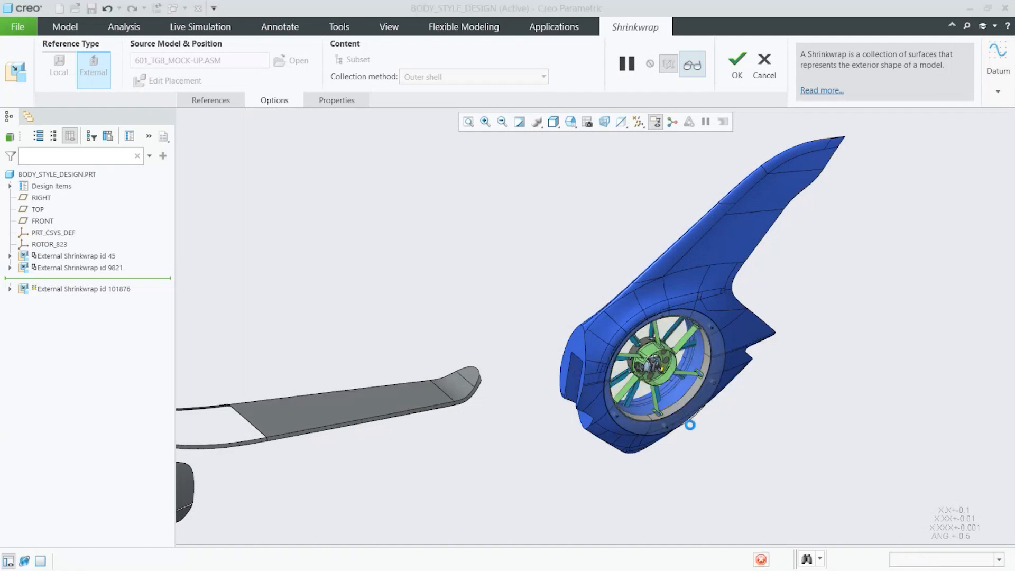
scroll(663, 358, "down", 2)
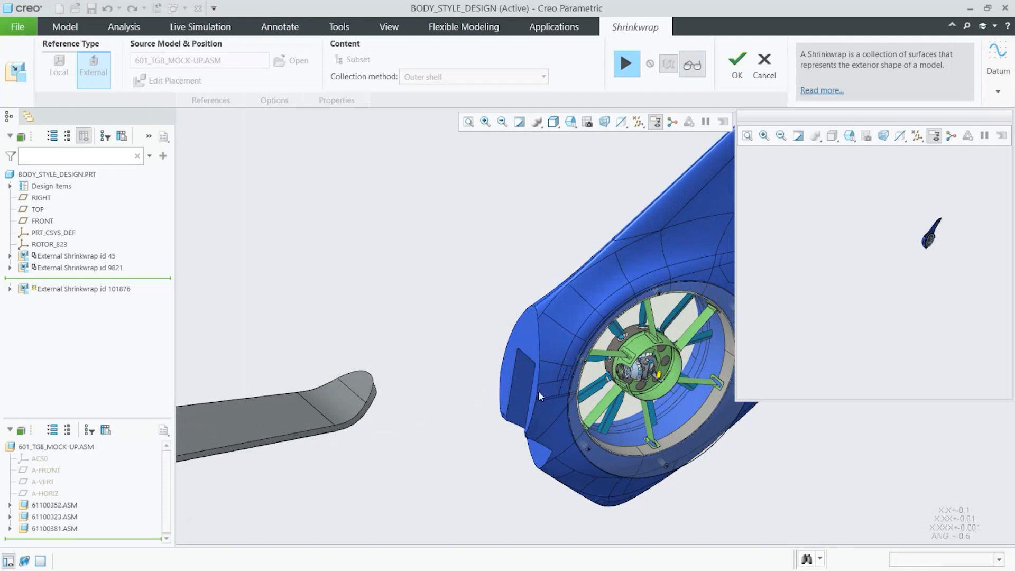
scroll(538, 391, "up", 2)
scroll(614, 389, "down", 4)
mouse_move(544, 370)
middle_mouse_down()
mouse_move(552, 360)
mouse_move(641, 375)
mouse_move(724, 170)
middle_mouse_up()
left_click(739, 55)
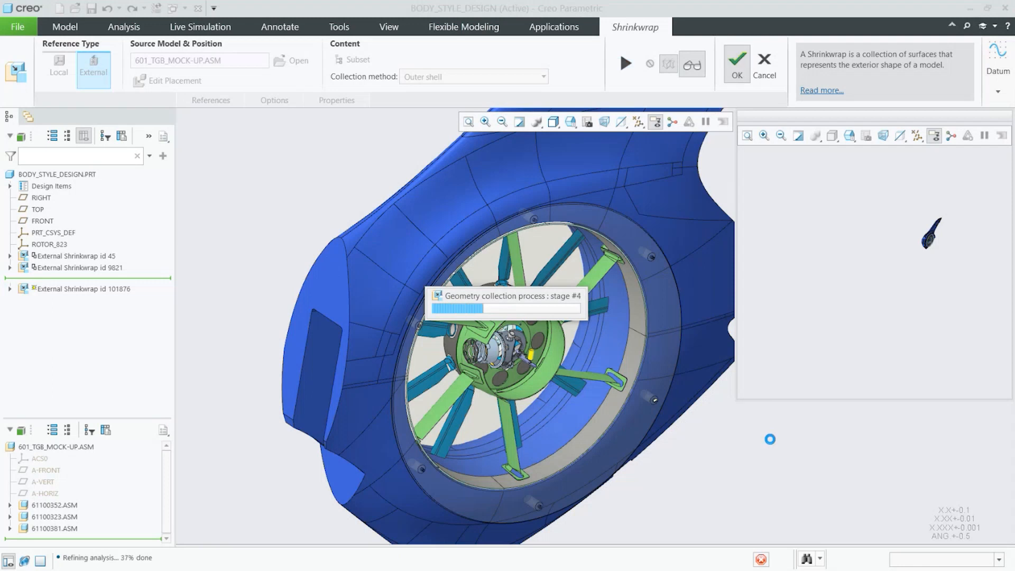
key("ctrl")
key("ctrl")
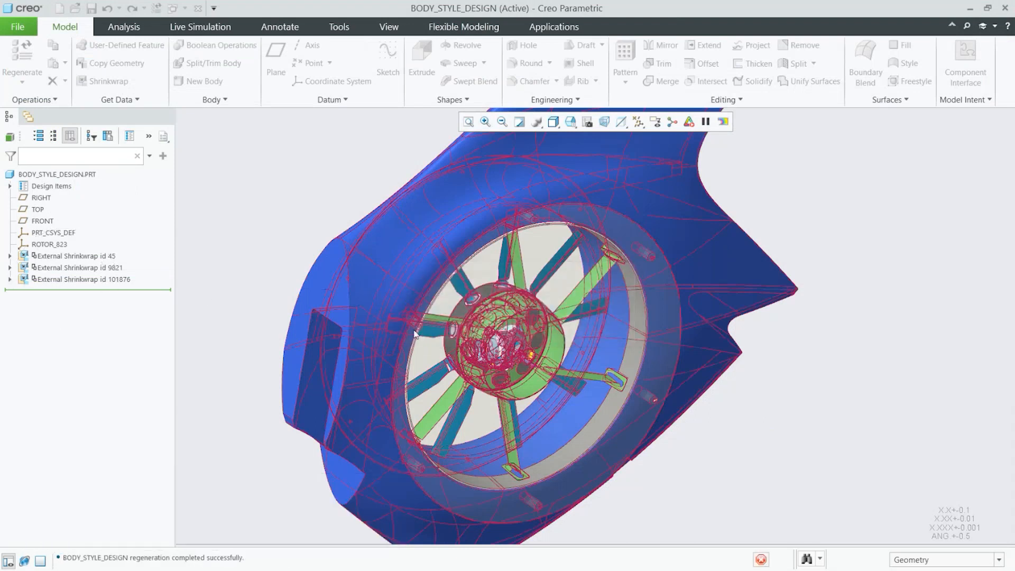
Select the tail fin shrinkwrap and bring up its Update Shrinkwrap command
scroll(744, 333, "up", 3)
middle_click_drag(763, 408, 731, 391)
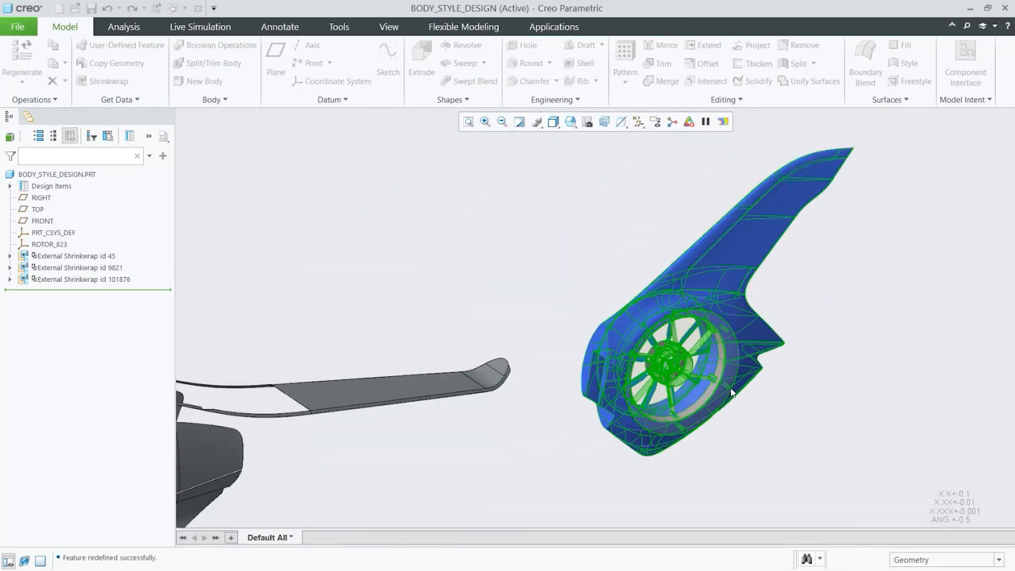
middle_click_drag(672, 365, 698, 353)
left_click(698, 354)
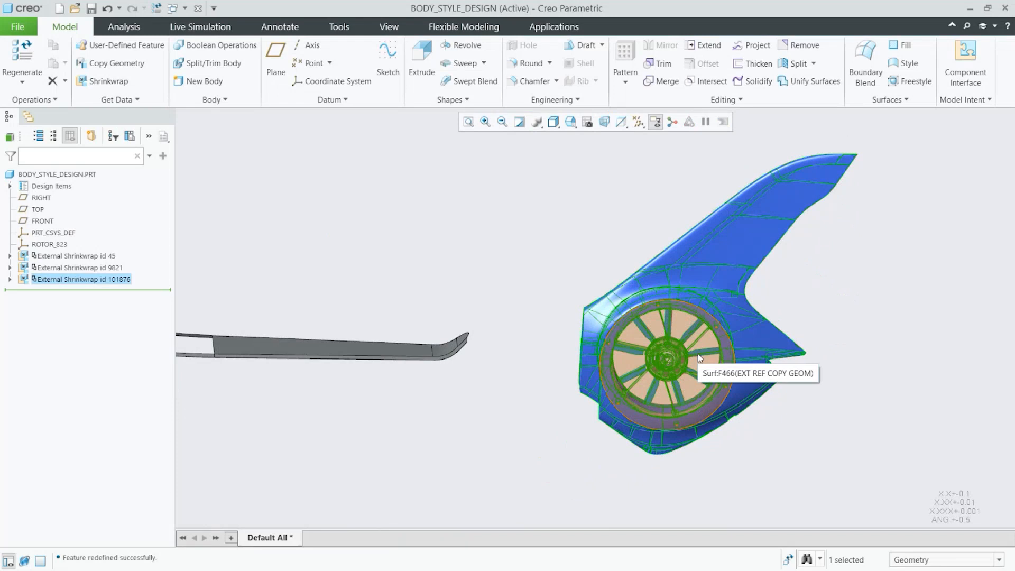
right_click(83, 282)
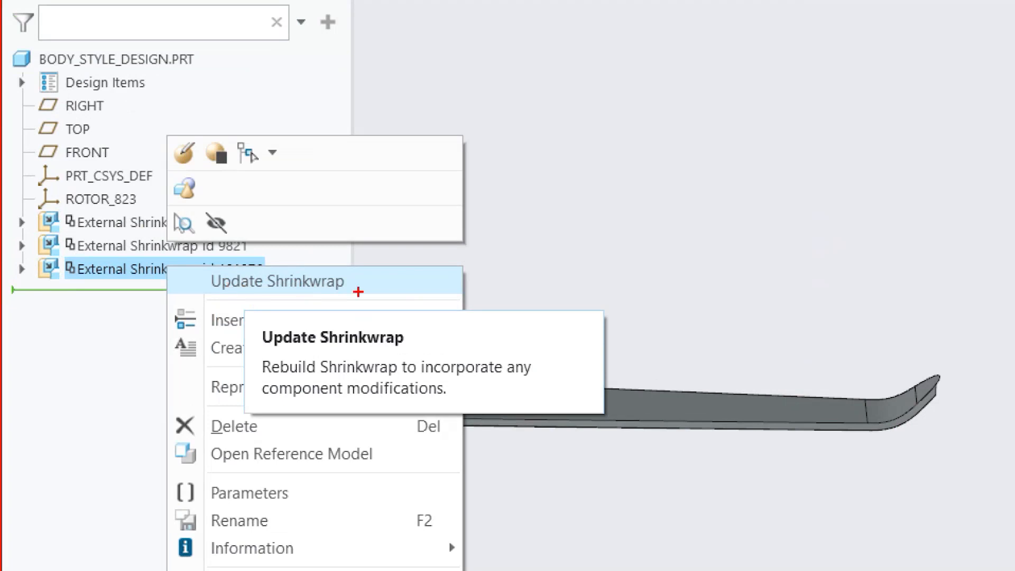
left_click_drag(354, 282, 419, 267)
left_click(242, 289)
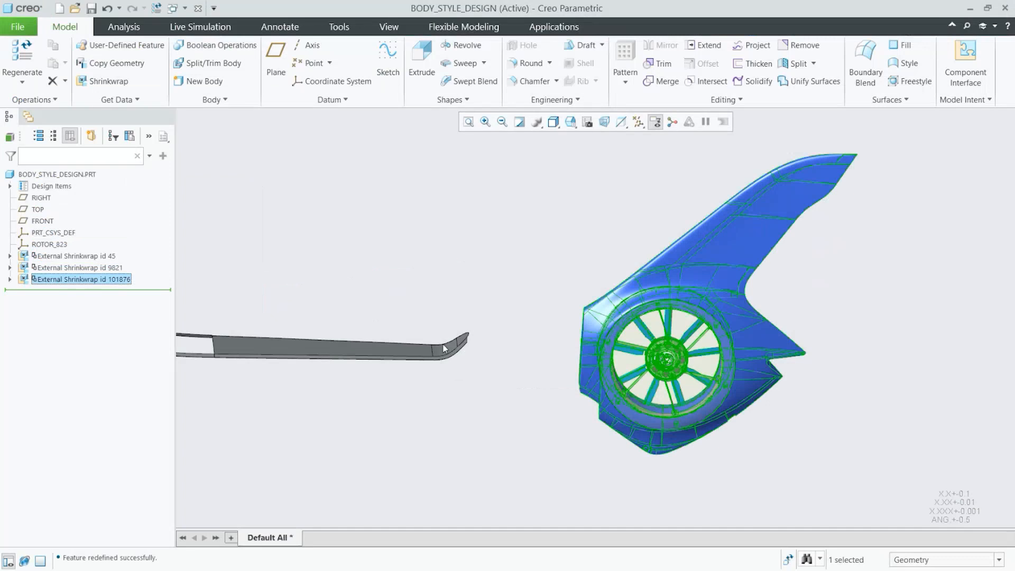
Clear the selection and examine the whole helicopter against its reference image from the side, above and at an angle
left_click(545, 249)
scroll(806, 295, "up", 2)
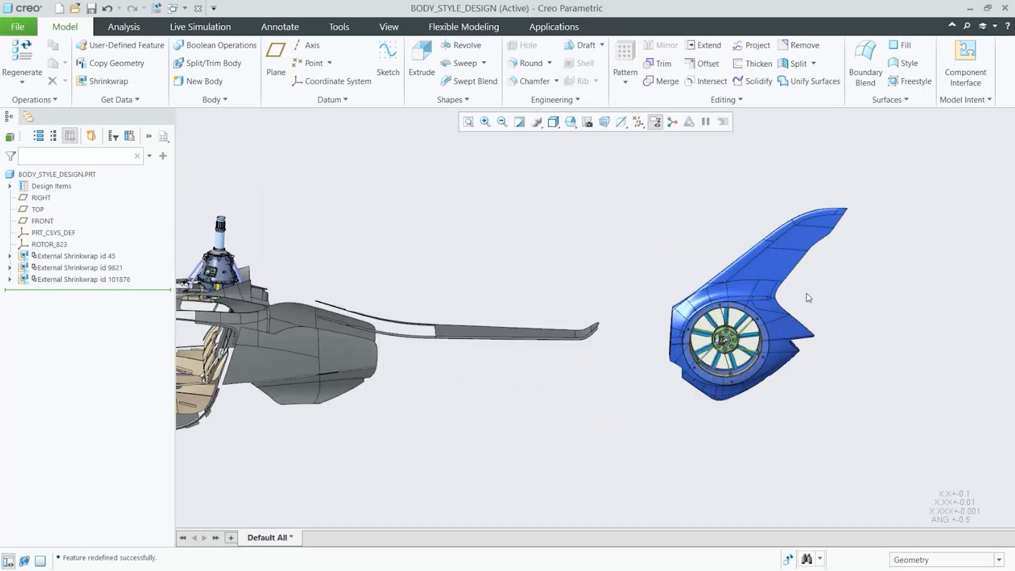
scroll(807, 295, "up", 2)
scroll(597, 428, "up", 1)
scroll(410, 369, "down", 1)
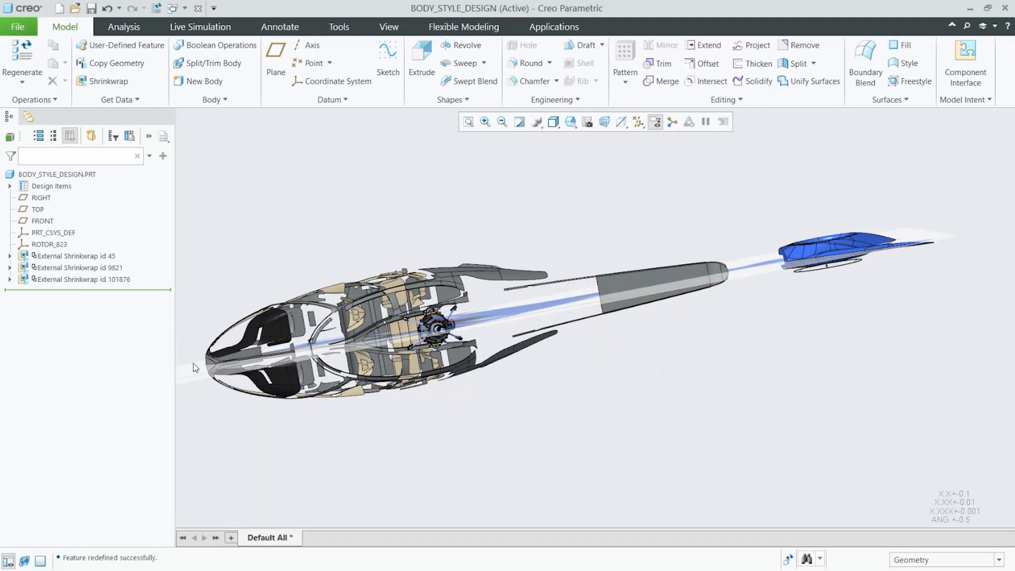
middle_click_drag(582, 370, 534, 296)
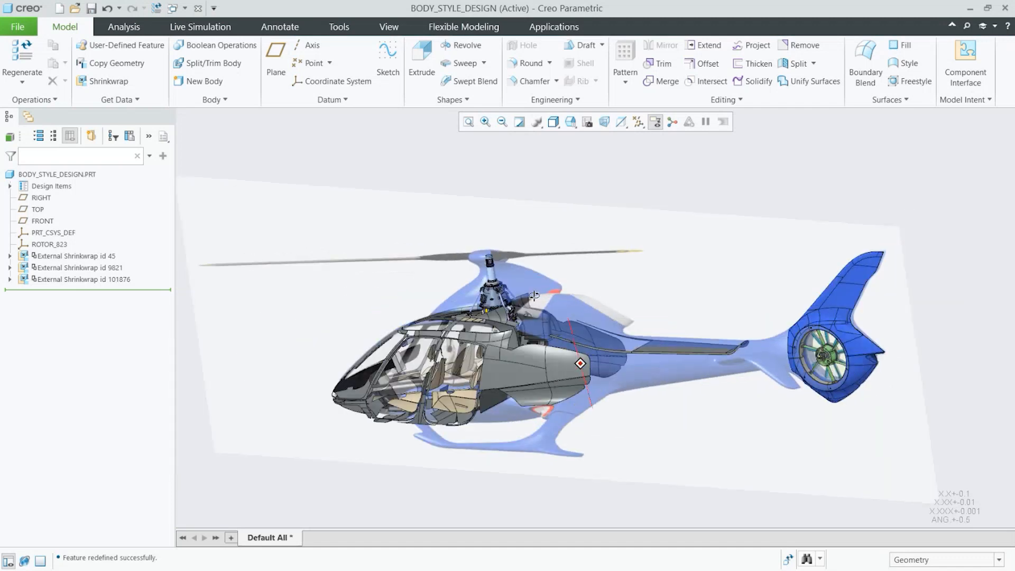
mouse_move(700, 418)
middle_mouse_down()
mouse_move(696, 476)
mouse_move(737, 403)
mouse_move(816, 427)
mouse_move(740, 360)
mouse_move(720, 321)
mouse_move(748, 390)
mouse_move(735, 423)
mouse_move(531, 331)
middle_mouse_up()
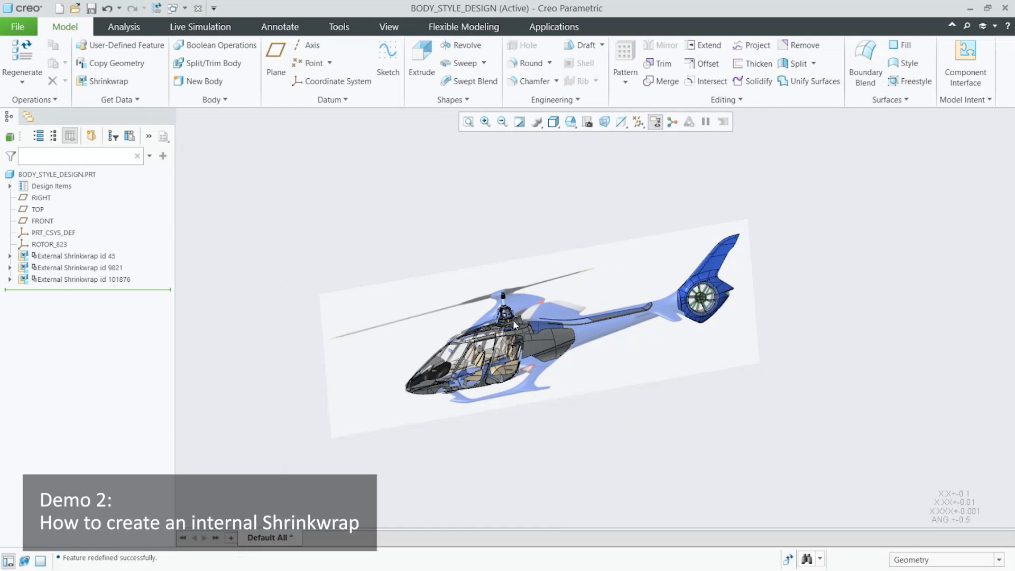
middle_click_drag(490, 343, 462, 348)
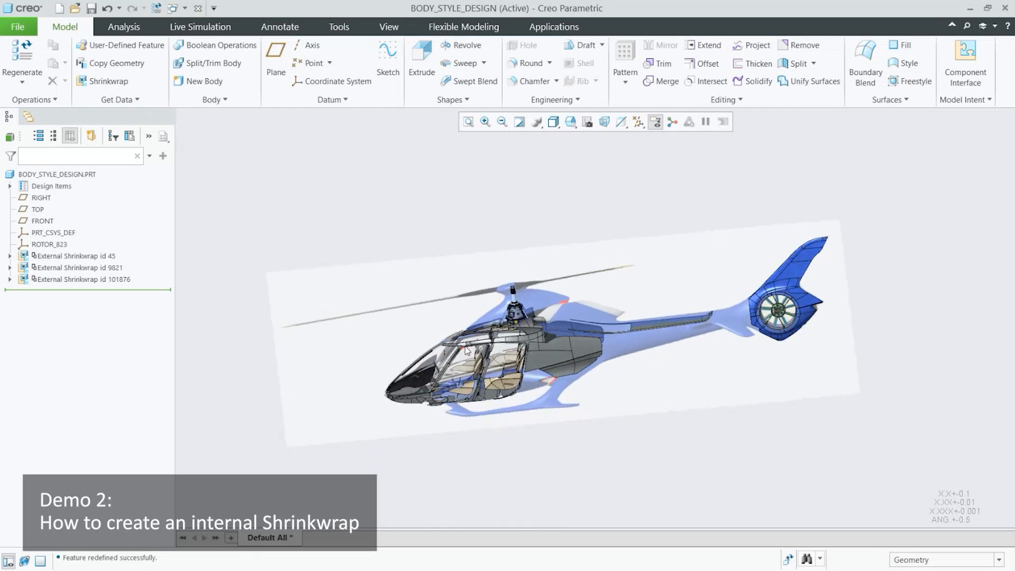
Close the body style design and open the assembly 61100823.asm
left_click(198, 8)
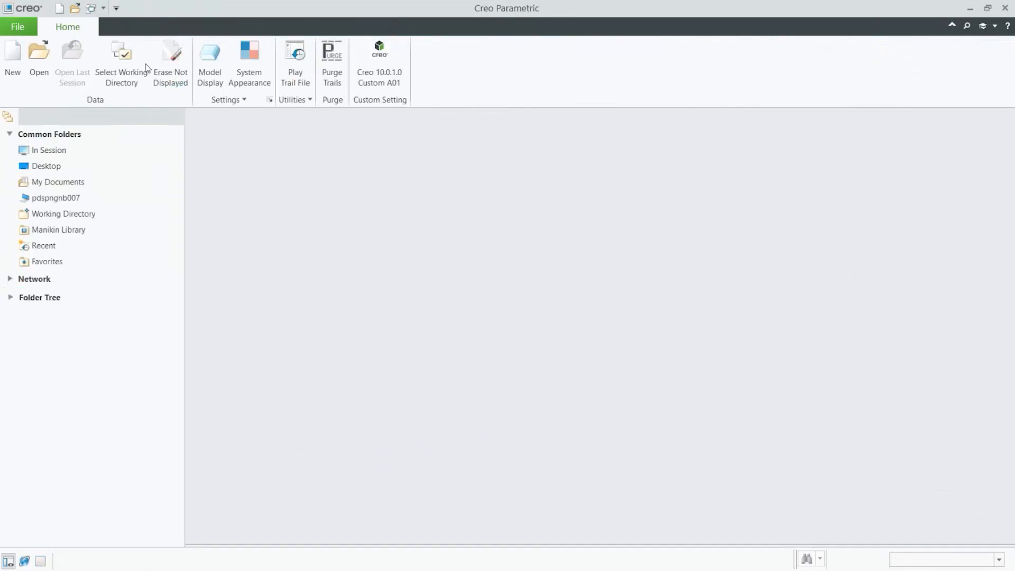
left_click(31, 58)
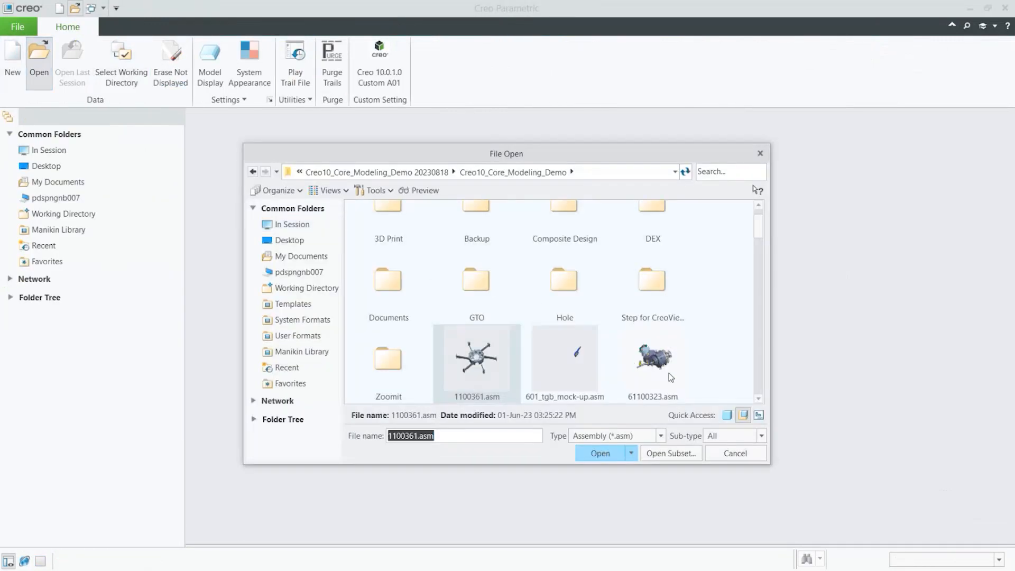
scroll(759, 240, "down", 3)
left_click(679, 324)
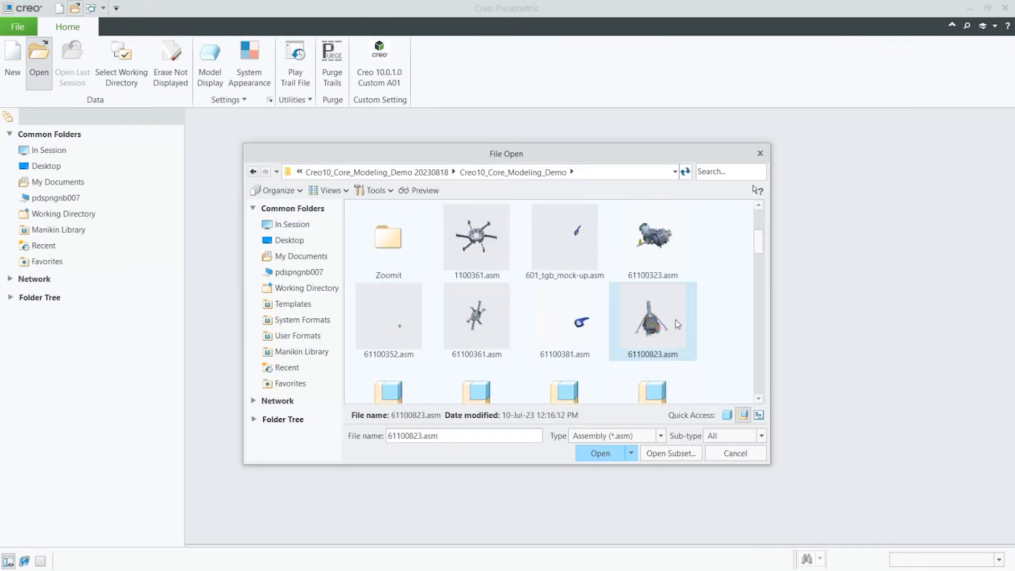
left_click(614, 455)
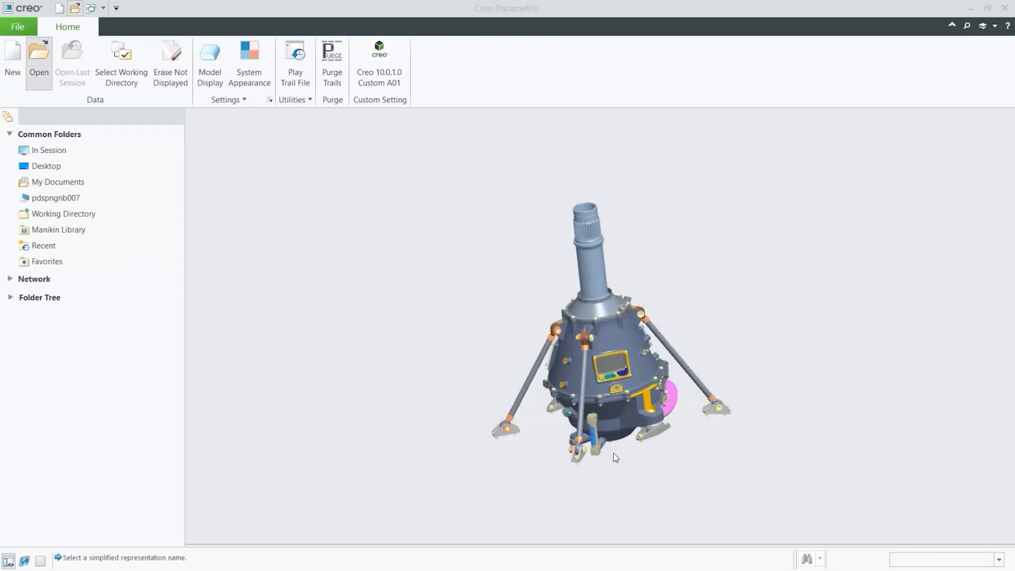
left_click(504, 394)
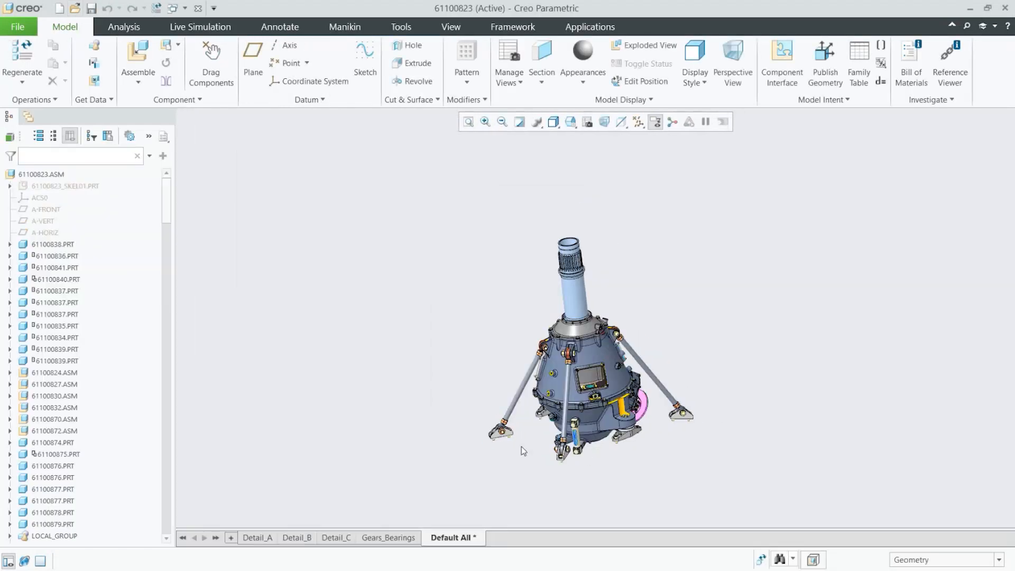
Create a standard subassembly component named cablig in the gearbox assembly, copied from mmks_asm_design_abs.asm
scroll(675, 447, "down", 5)
scroll(587, 478, "up", 3)
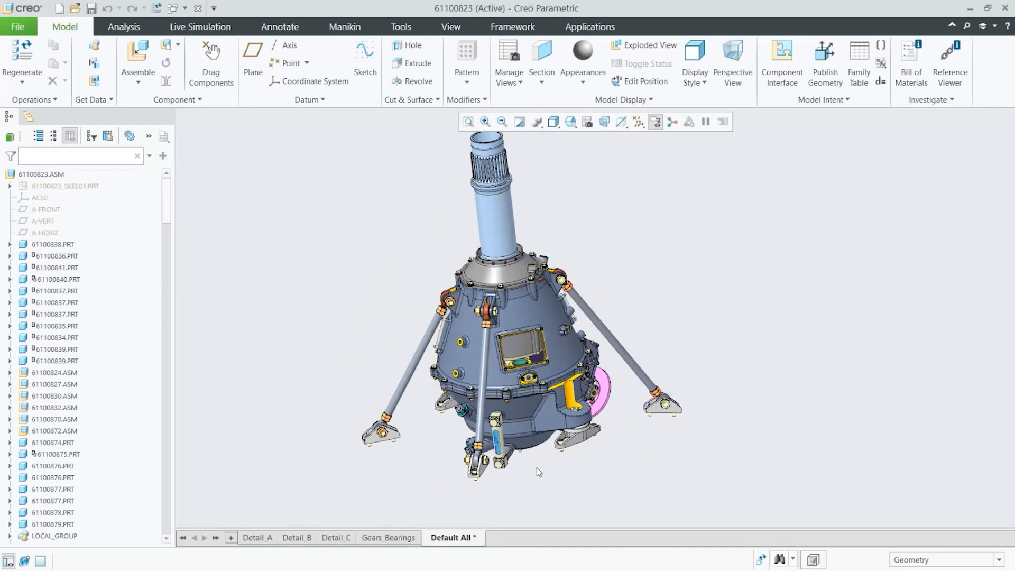
scroll(521, 465, "down", 2)
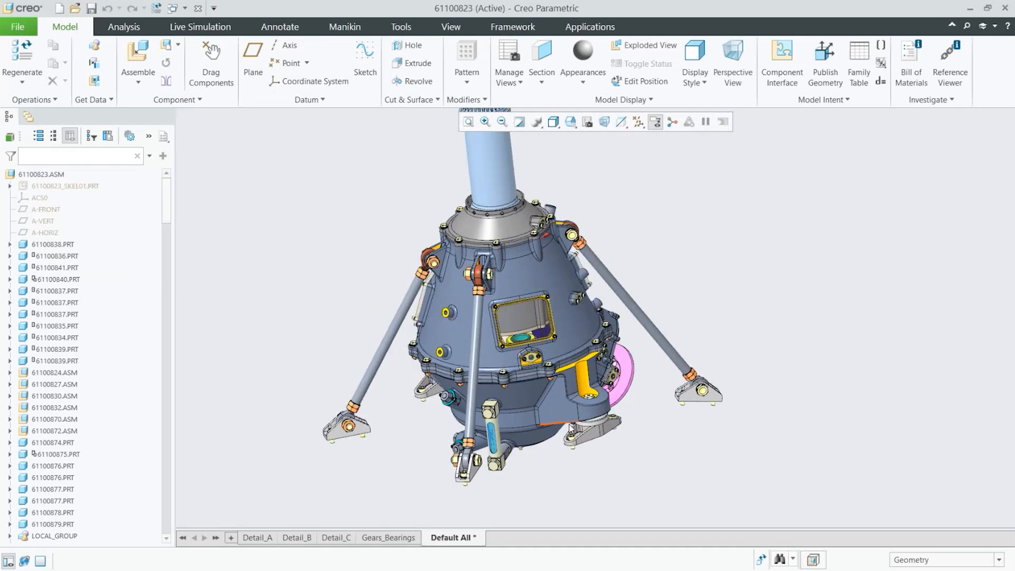
scroll(557, 446, "up", 2)
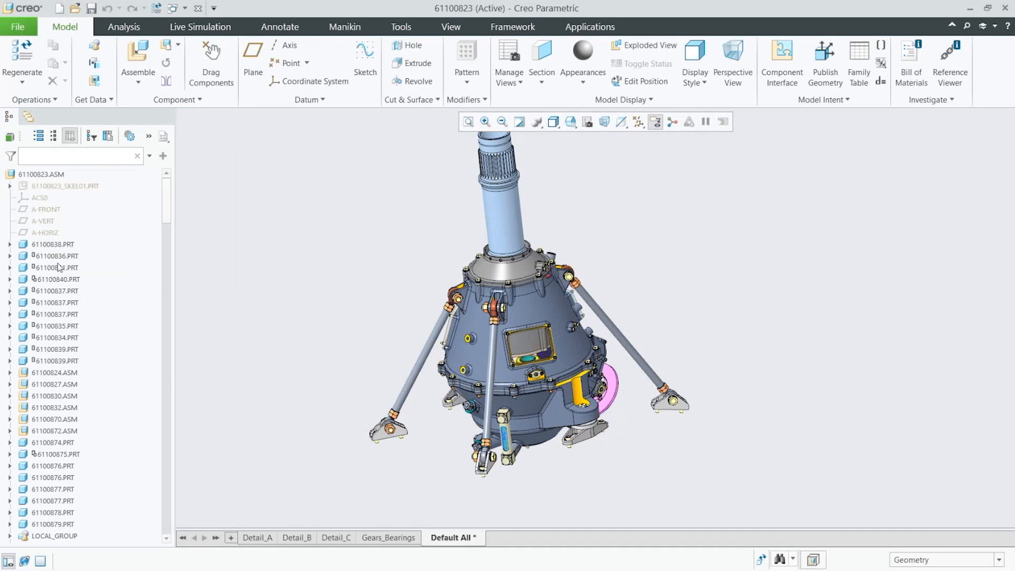
left_click_drag(167, 193, 157, 527)
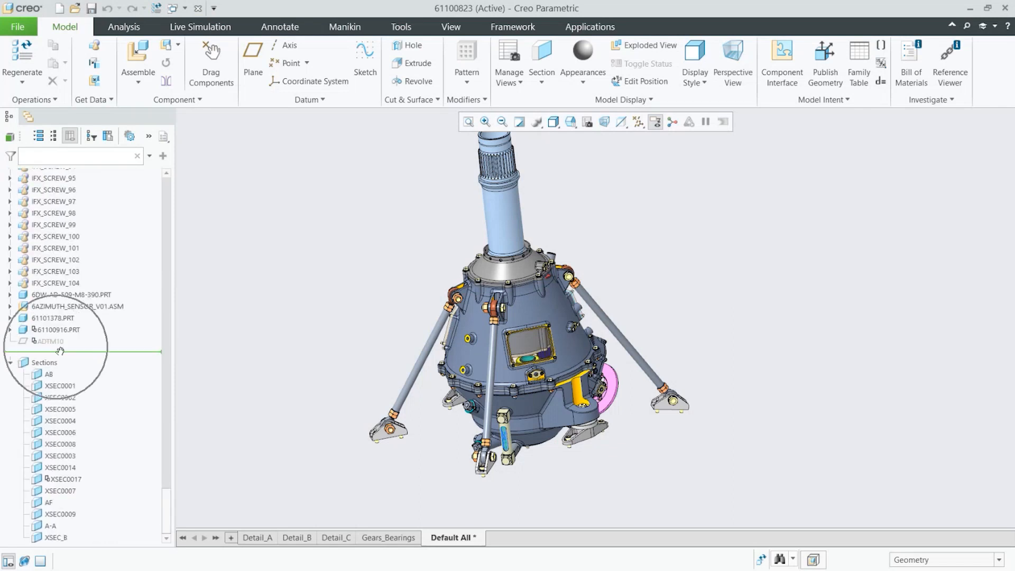
left_click(168, 48)
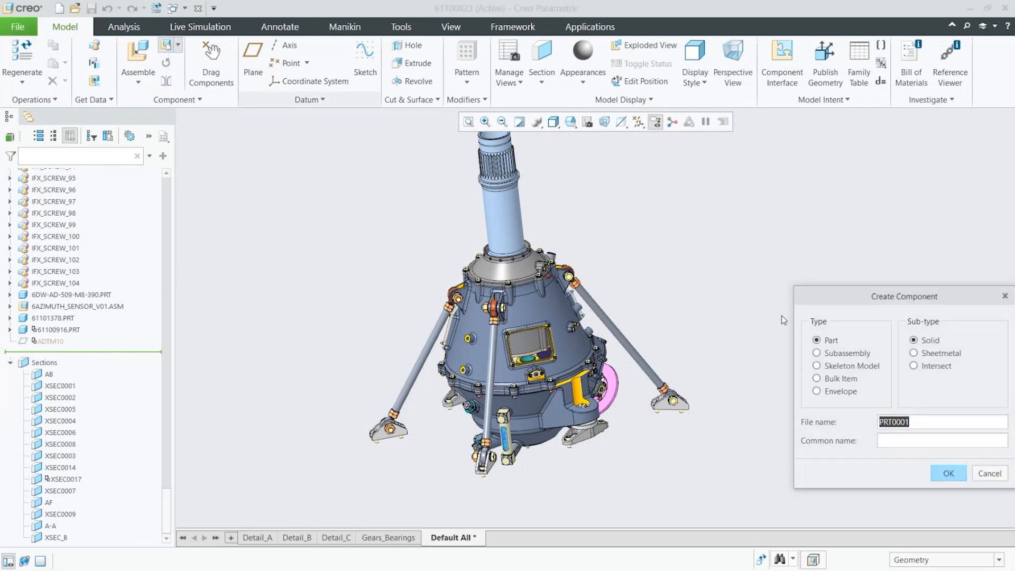
left_click(817, 353)
type("cablig")
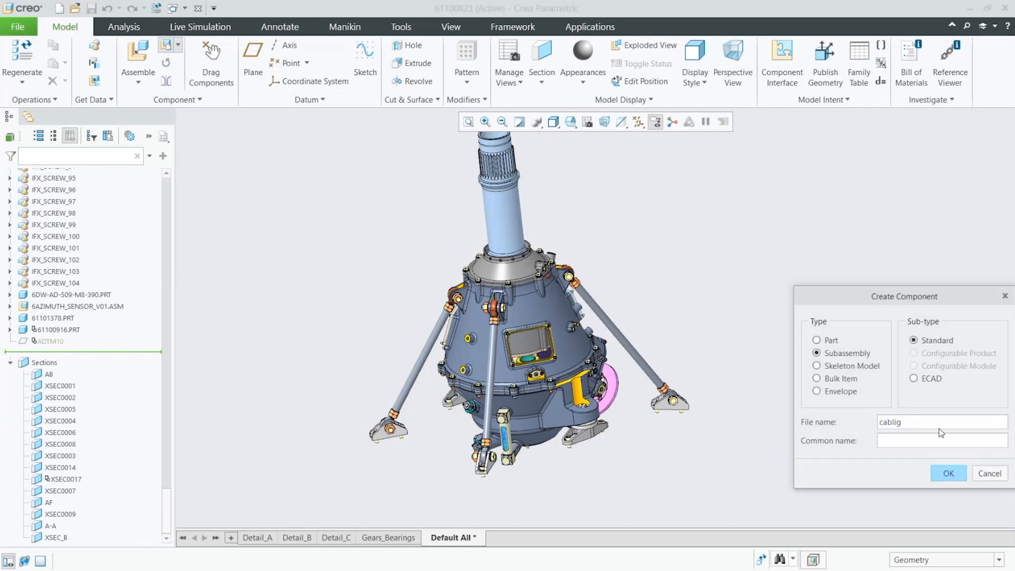
left_click(937, 471)
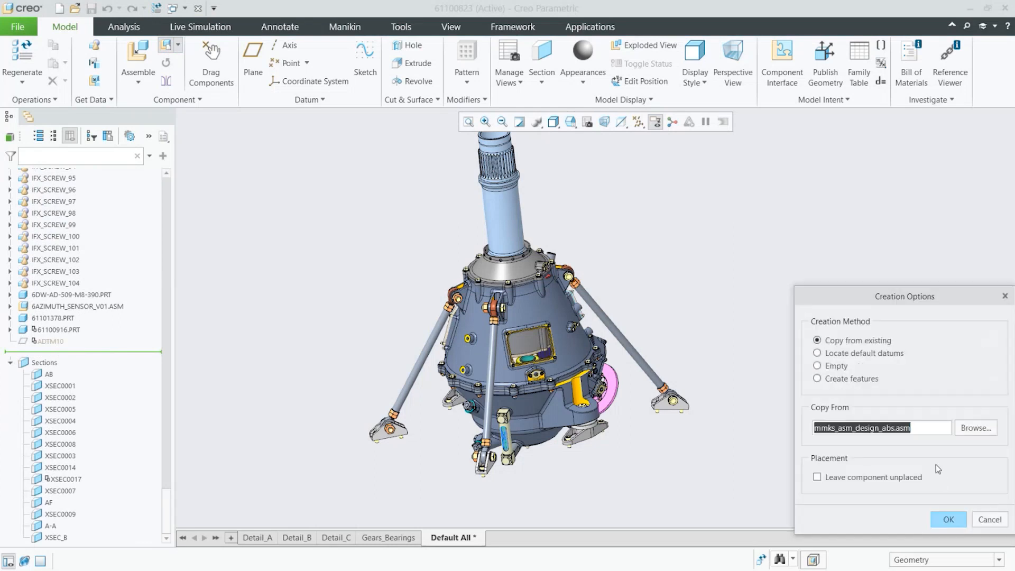
left_click(949, 521)
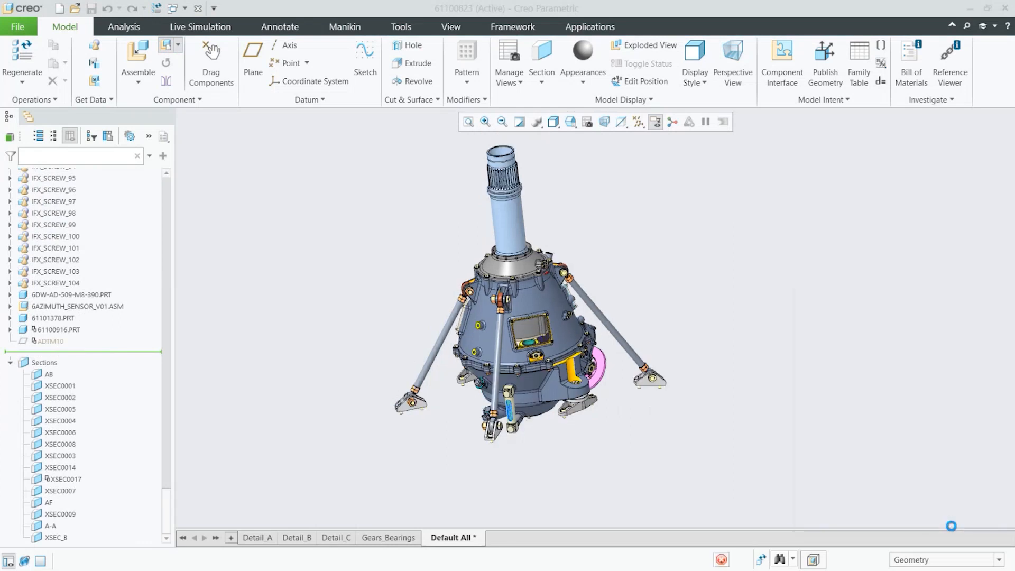
Place the cablig subassembly with the Default constraint and accept the placement
right_click(788, 375)
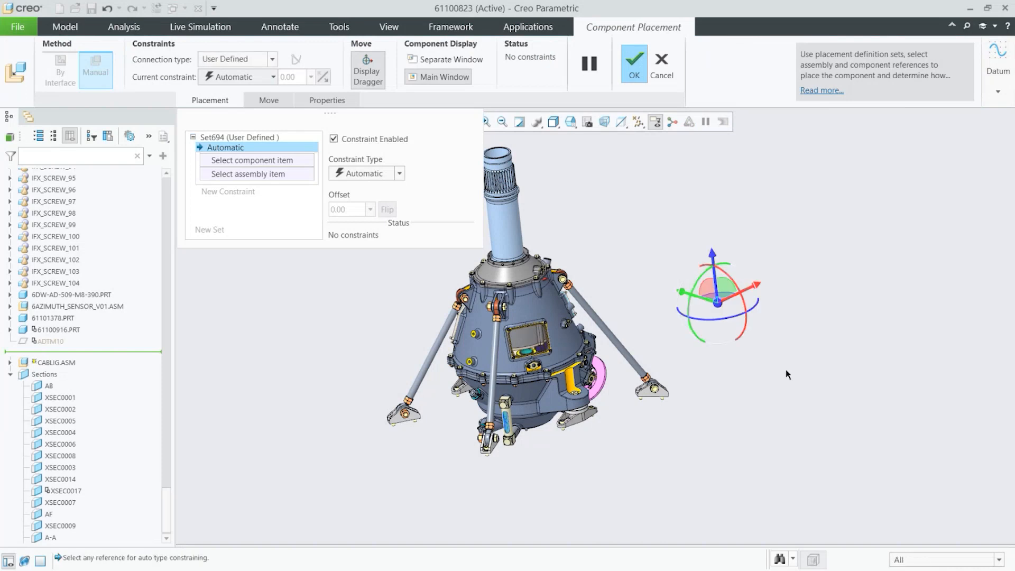
left_click(830, 510)
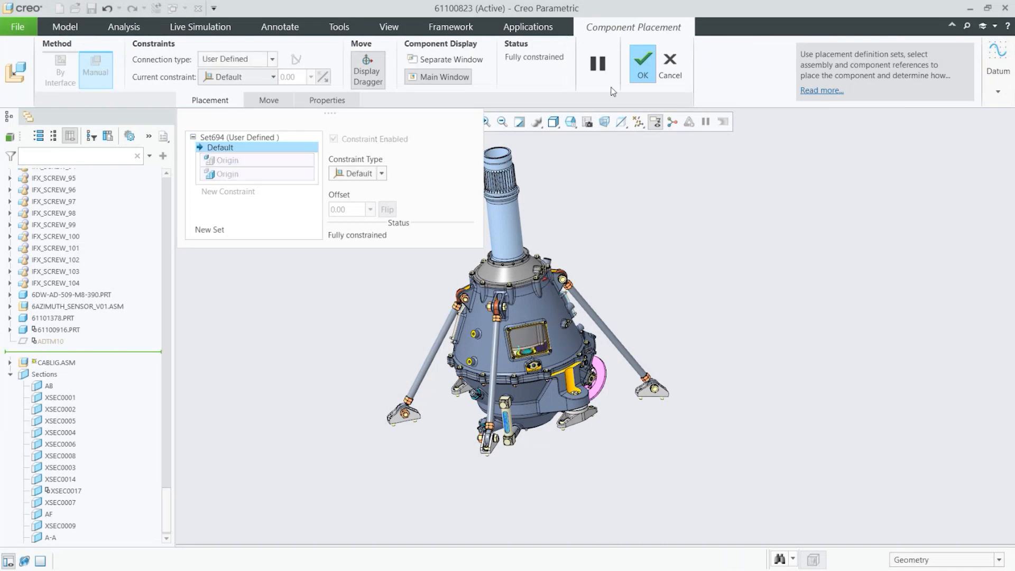
left_click(643, 77)
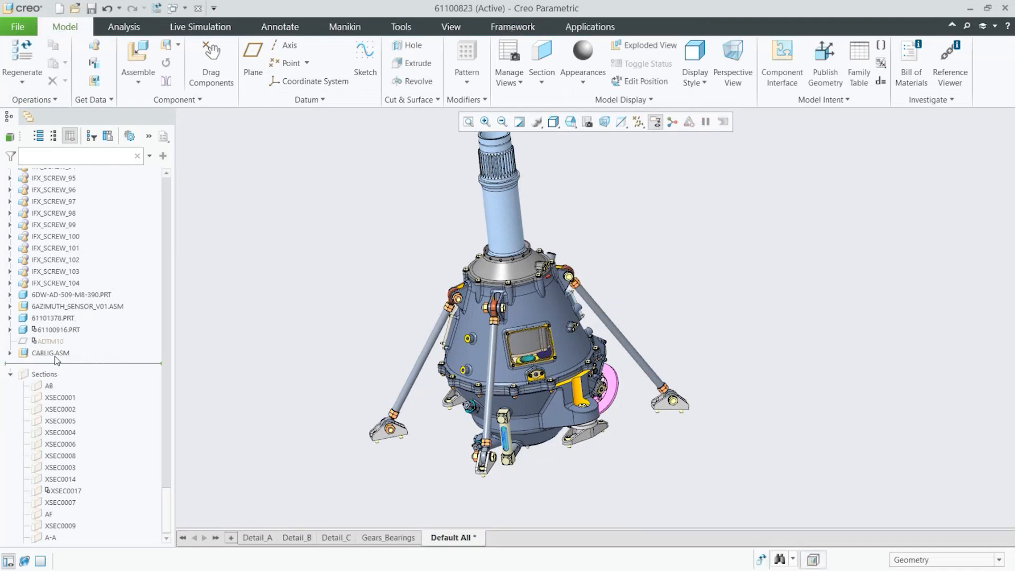
Activate the cablig subassembly and look over the surrounding gearbox model and its component list
left_click(53, 354)
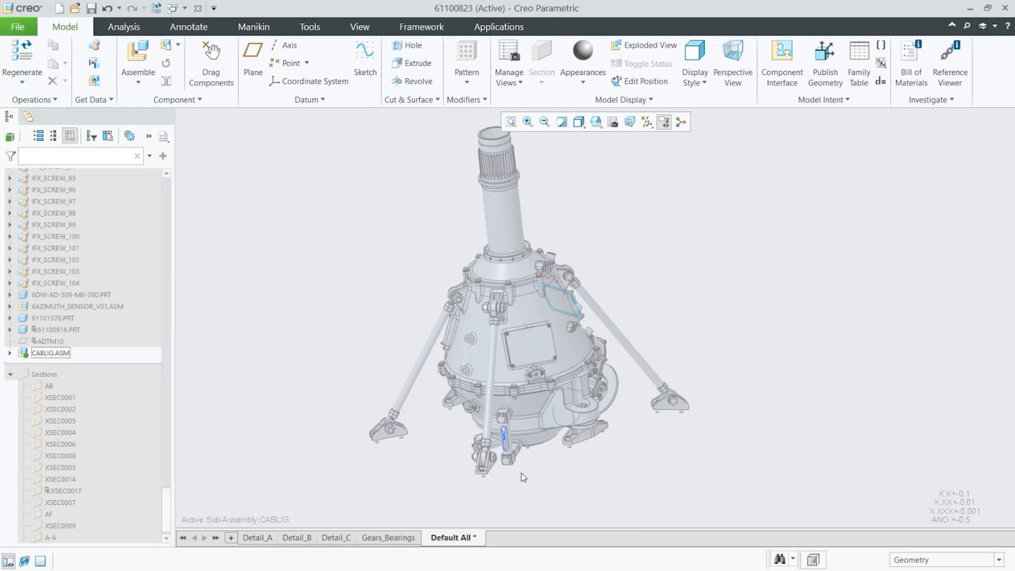
scroll(514, 460, "up", 1)
scroll(539, 478, "down", 2)
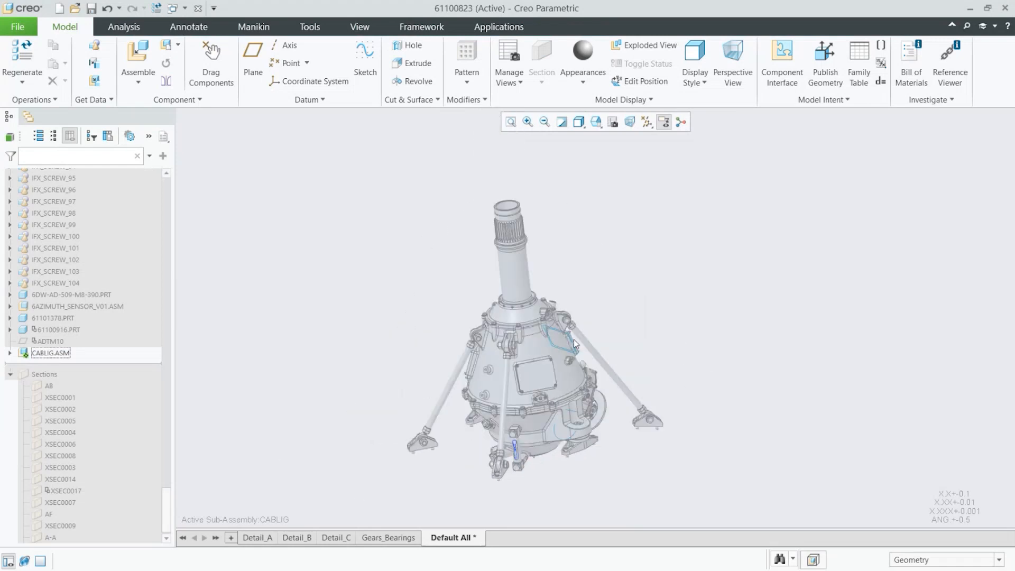
scroll(558, 328, "up", 2)
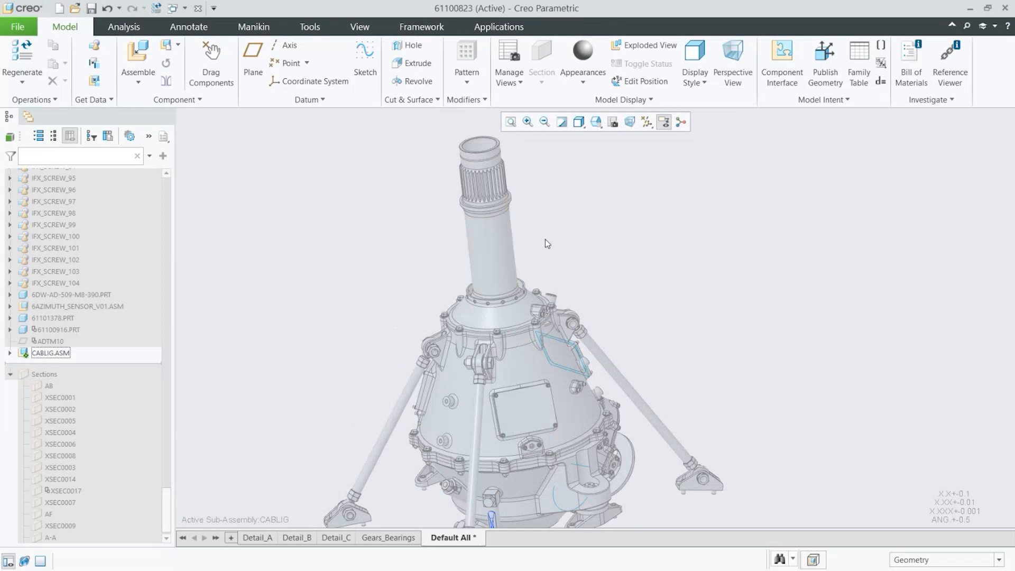
scroll(558, 338, "up", 2)
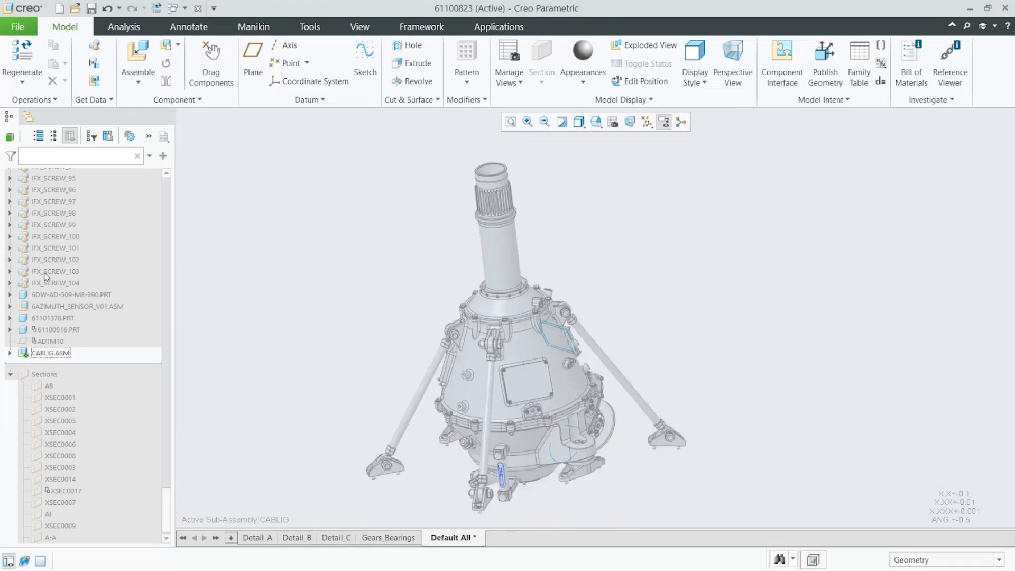
scroll(68, 271, "up", 6)
scroll(69, 271, "up", 10)
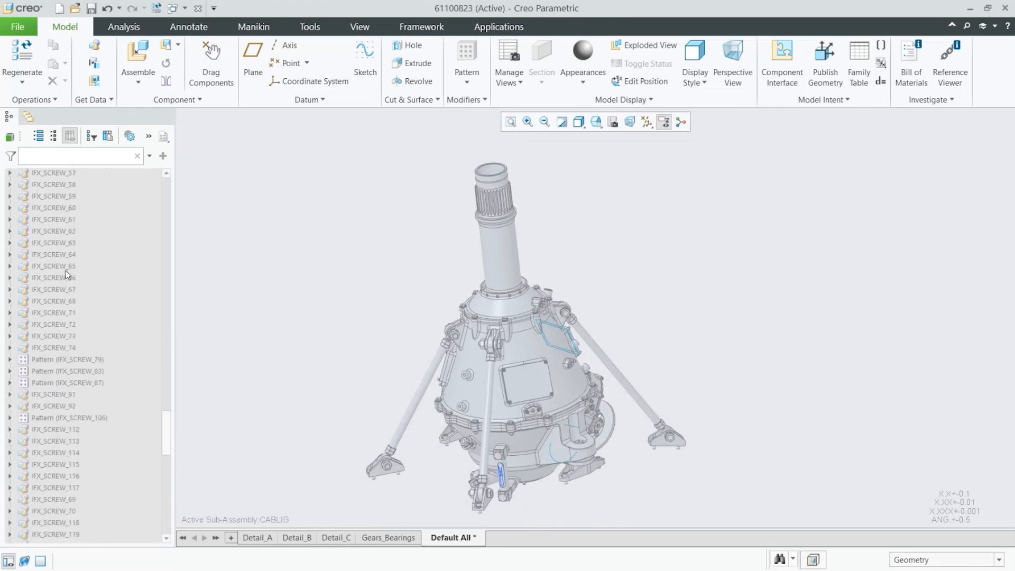
scroll(49, 375, "up", 10)
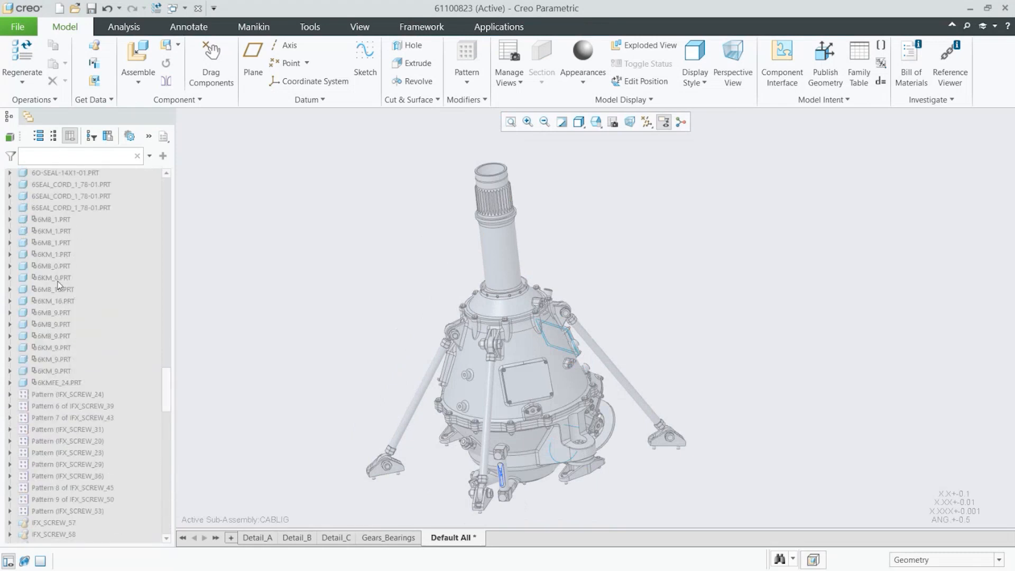
left_click(451, 291)
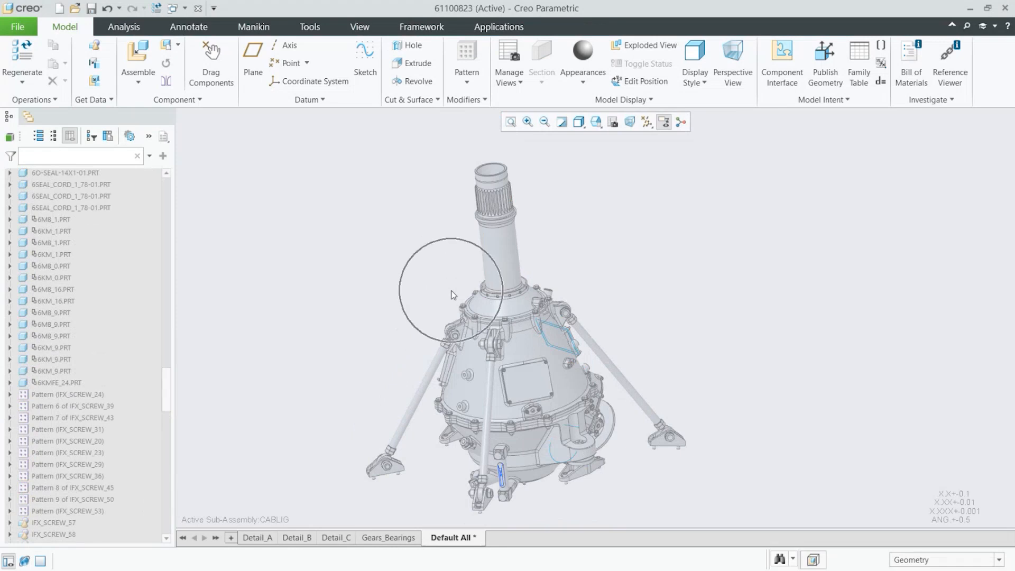
Create an in-context outer shell shrinkwrap of 61100823.asm in the cablig subassembly, always including the conical upper housing surfaces
left_click(94, 85)
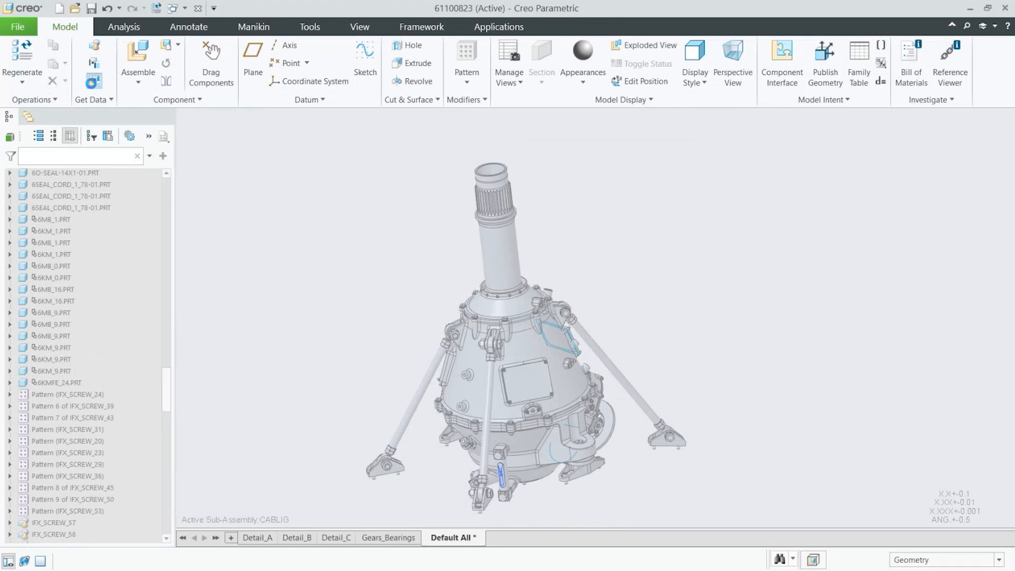
left_click(57, 100)
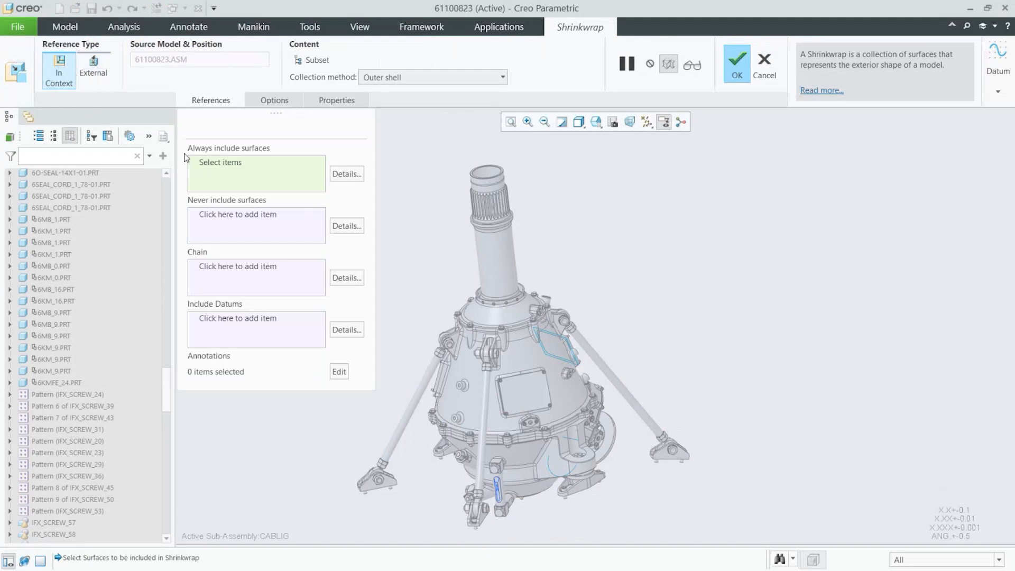
left_click(229, 191)
left_click(229, 192)
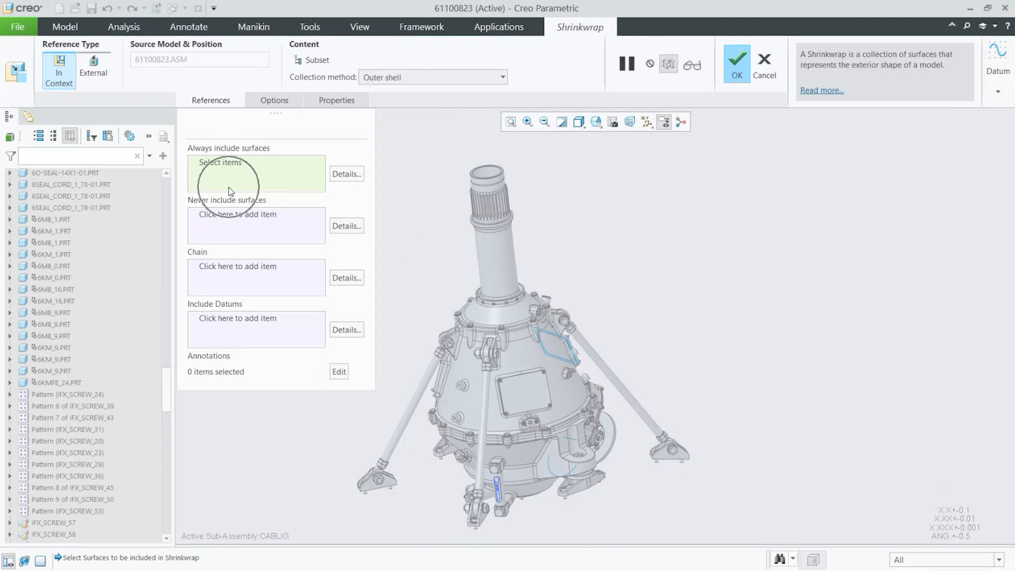
left_click(544, 364)
scroll(516, 321, "up", 5)
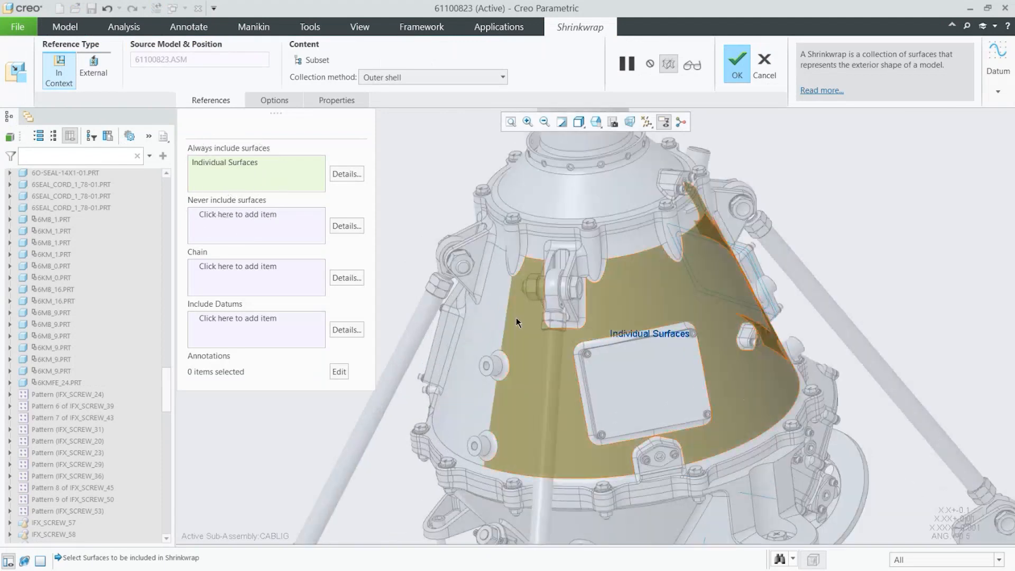
scroll(547, 215, "down", 5)
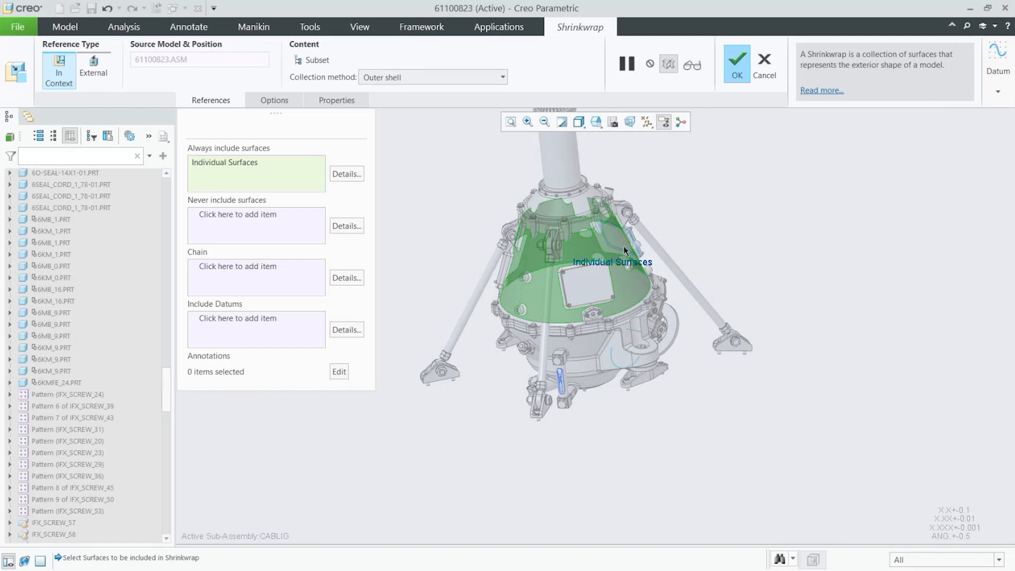
key("ctrl")
key("ctrl")
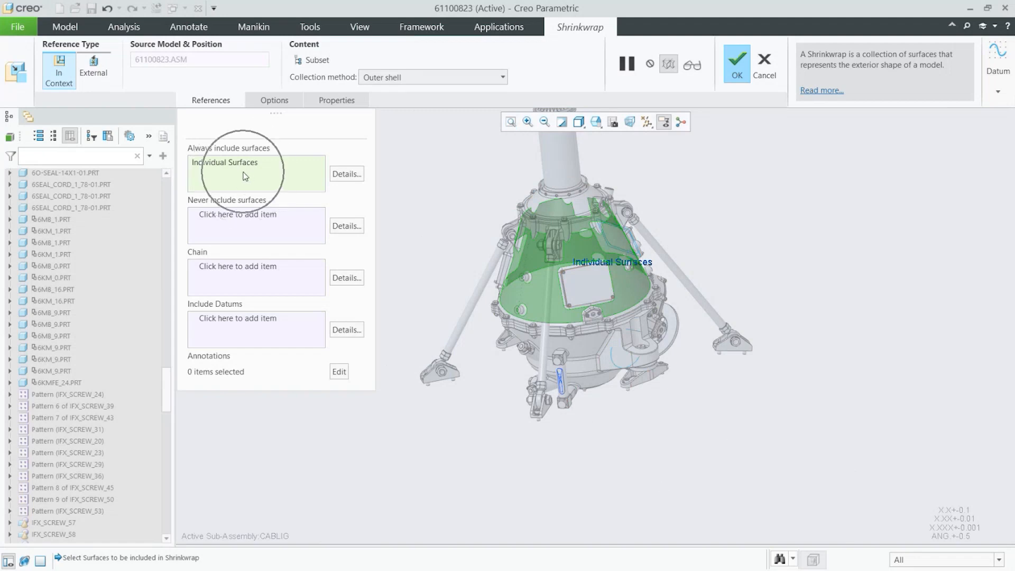
left_click(738, 64)
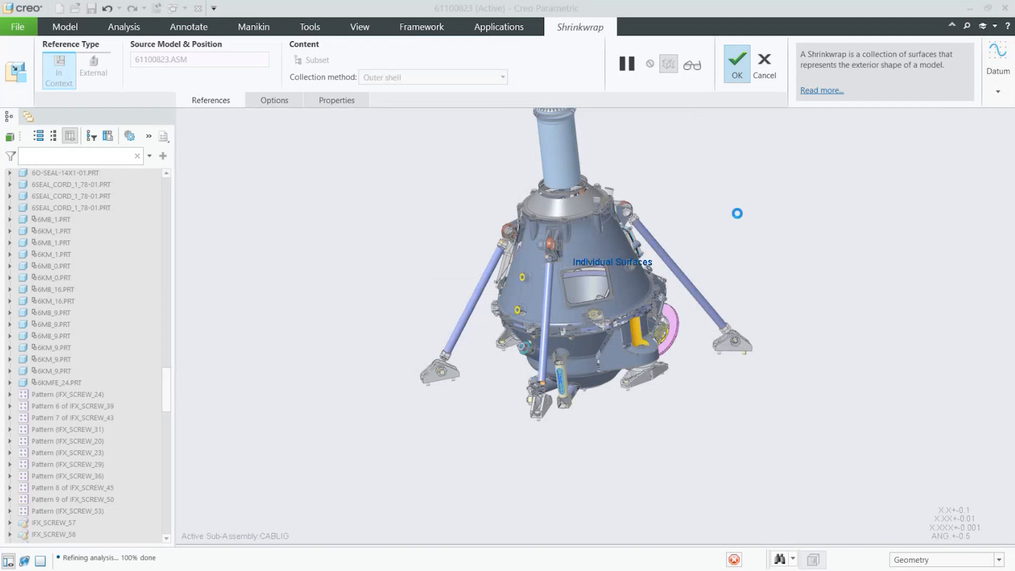
Locate CABLIG.ASM in the component list, expand its contents and highlight the new shrinkwrap feature in the model
scroll(124, 386, "down", 15)
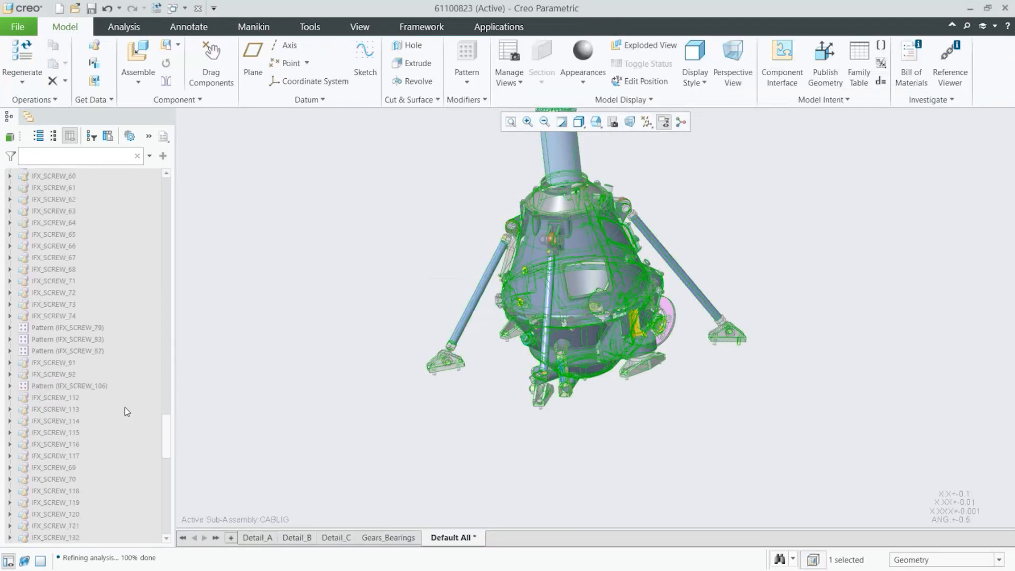
scroll(126, 417, "down", 10)
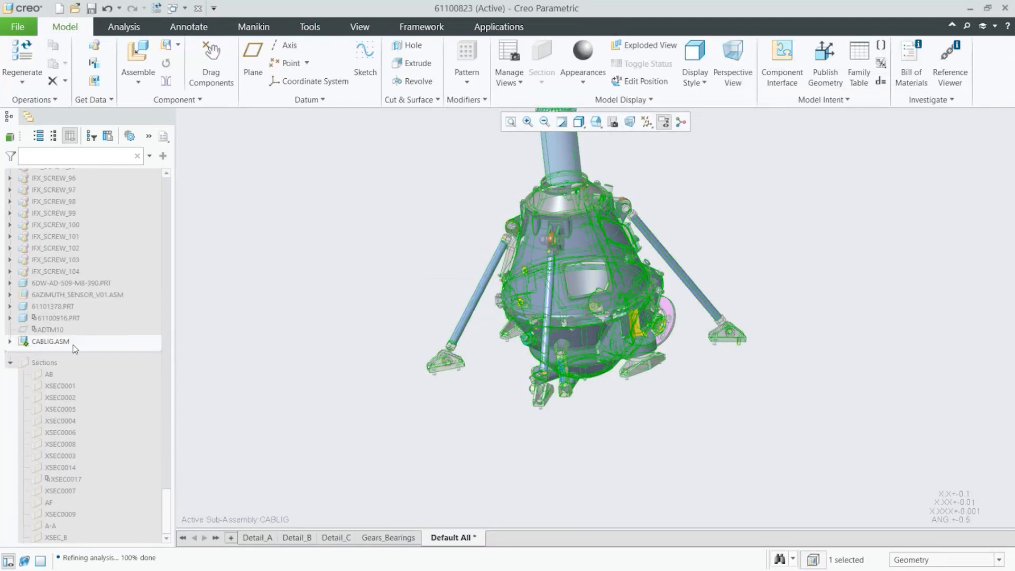
left_click(10, 344)
left_click(10, 343)
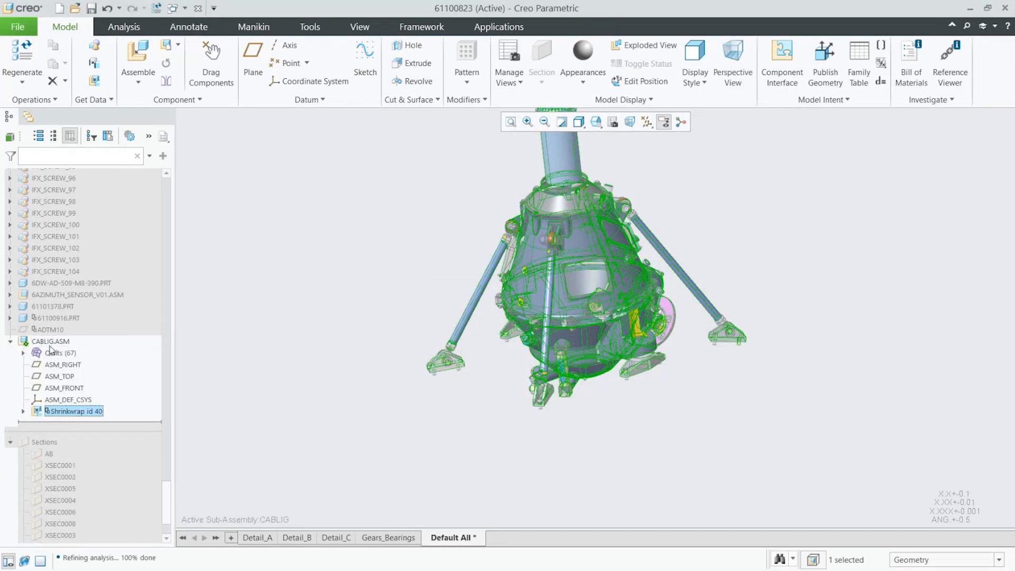
left_click(74, 415)
left_click(259, 422)
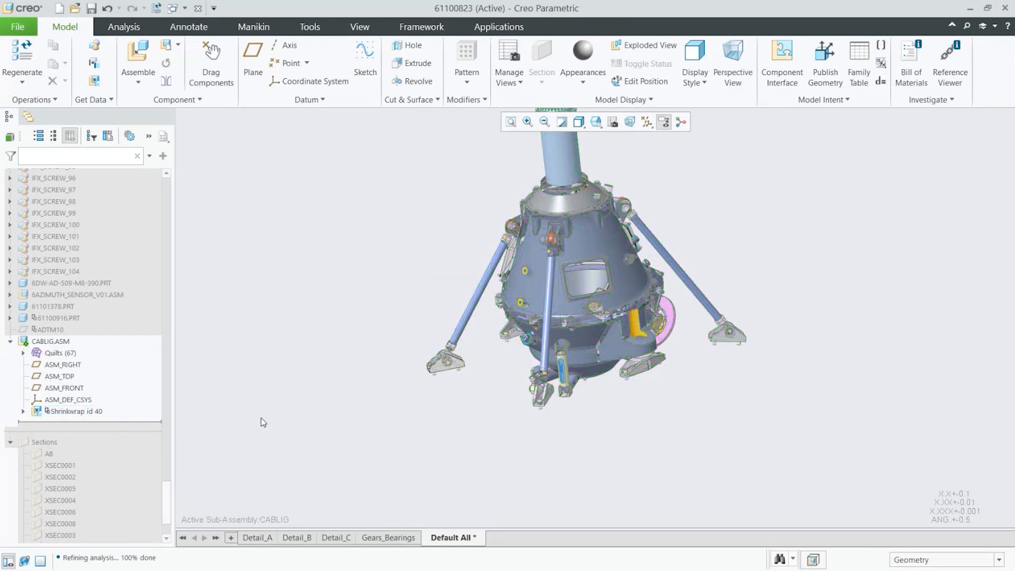
Open the cablig subassembly on its own using the Master Rep representation
left_click(51, 342)
left_click(60, 283)
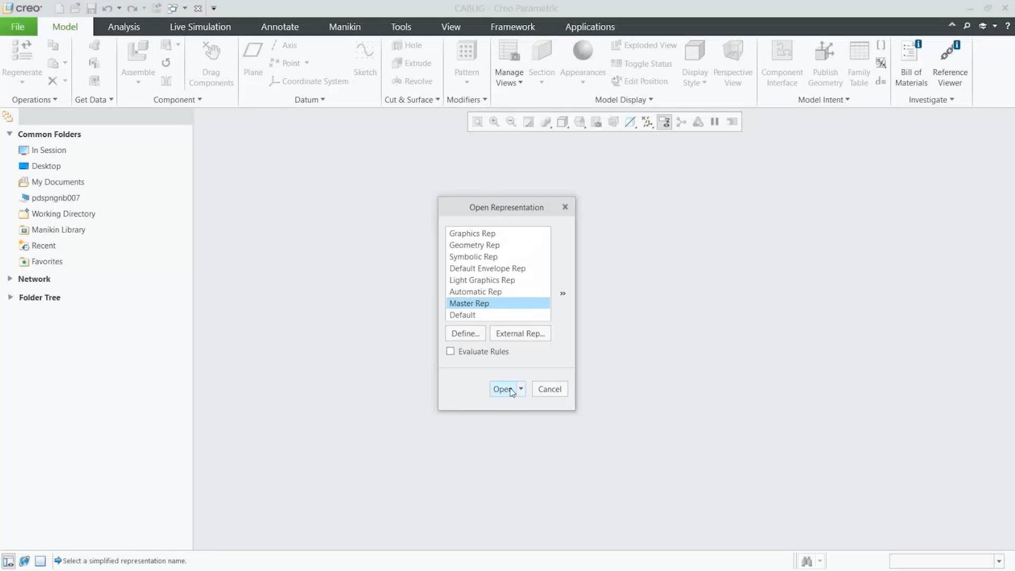
left_click(502, 390)
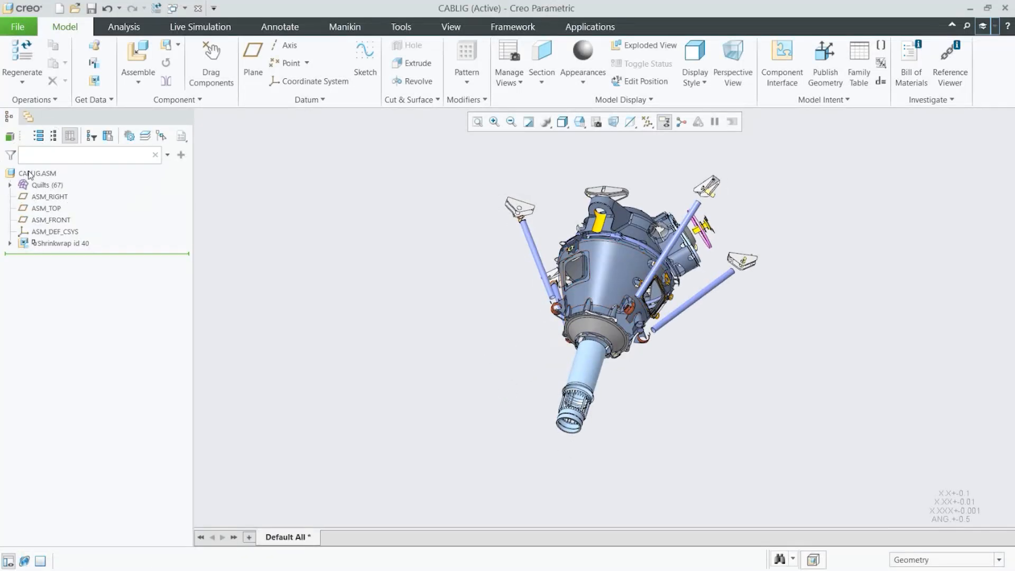
Examine the shrinkwrap geometry of the cablig assembly from several angles and check the Cabling application available for it
left_click(66, 244)
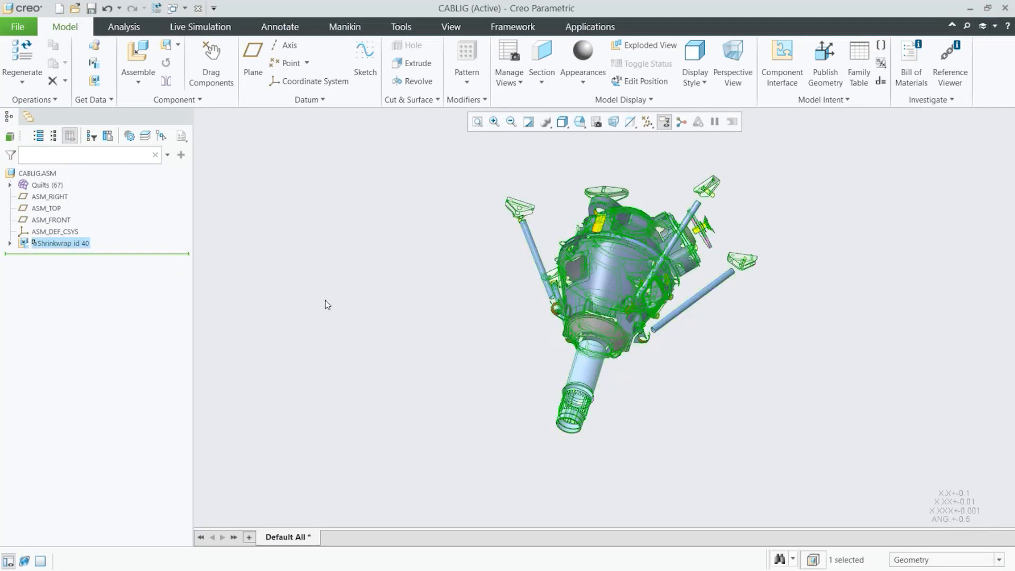
left_click(376, 312)
middle_click_drag(538, 360, 604, 281)
scroll(480, 323, "up", 3)
scroll(590, 396, "down", 3)
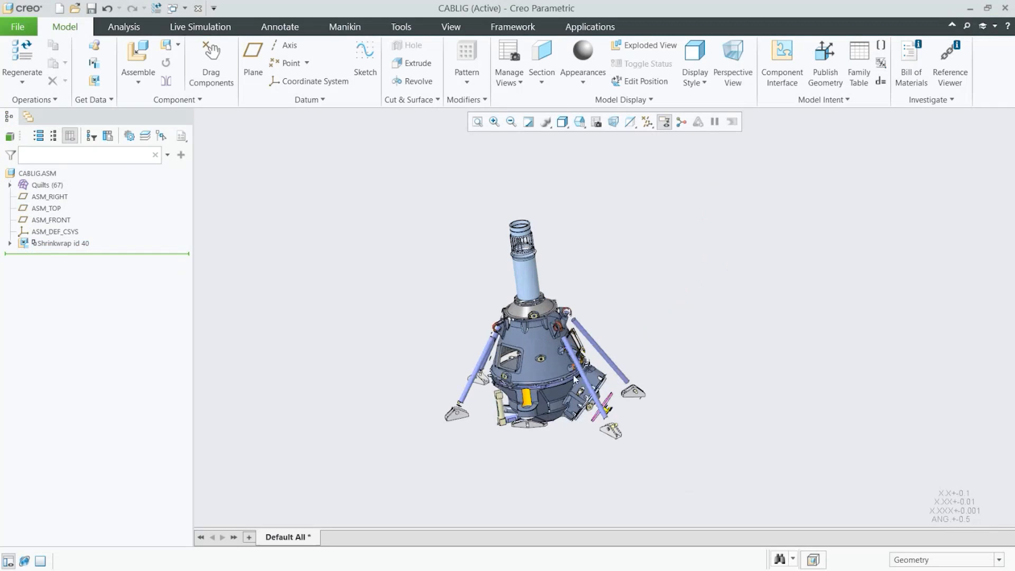
left_click(604, 31)
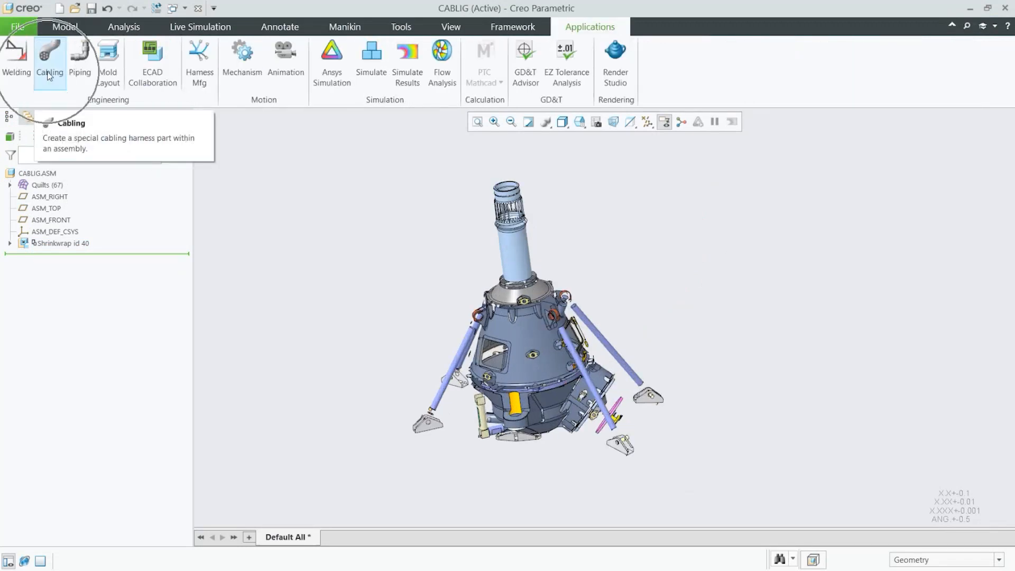
scroll(516, 284, "down", 5)
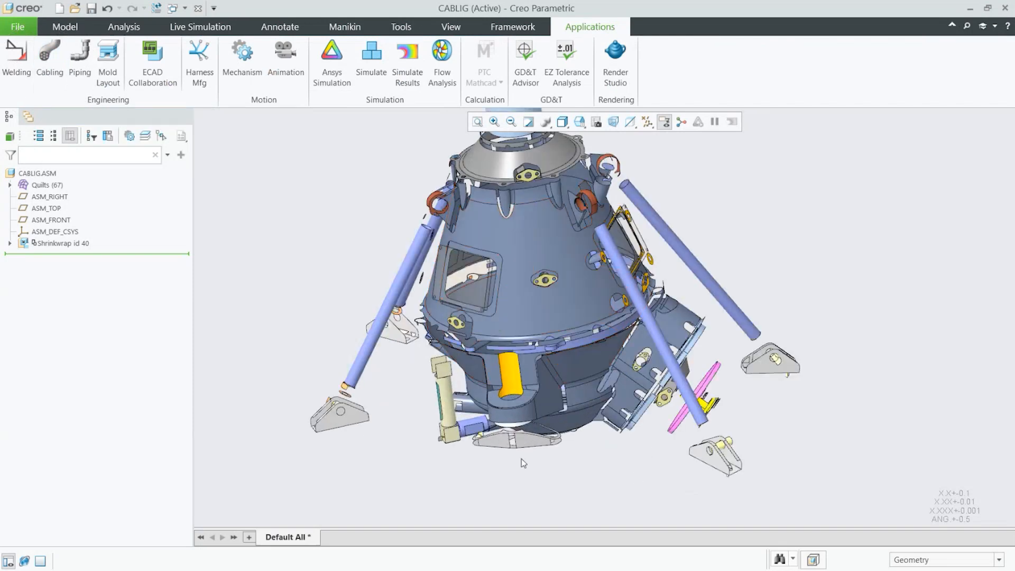
scroll(522, 458, "up", 3)
scroll(522, 459, "up", 2)
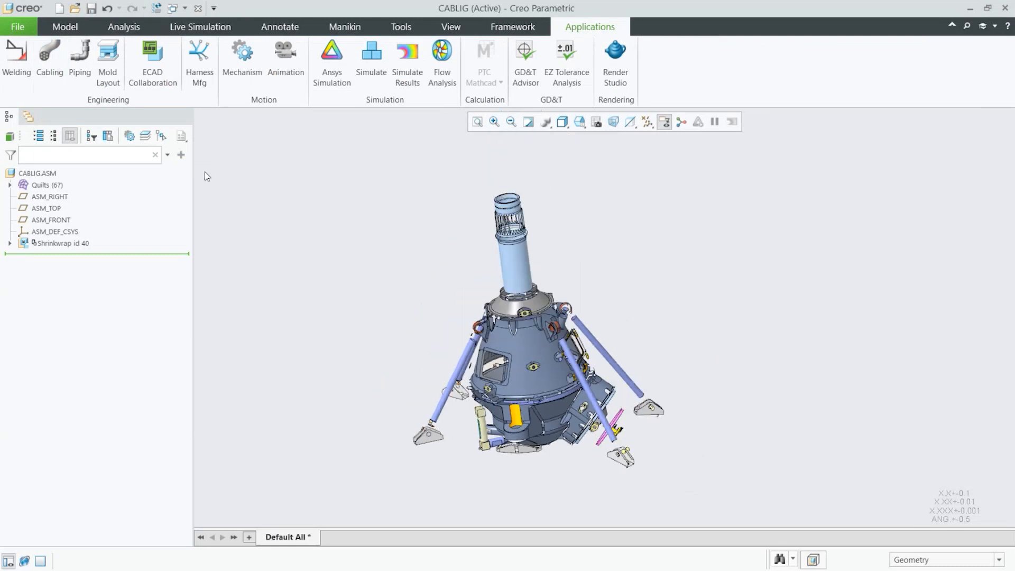
left_click(66, 28)
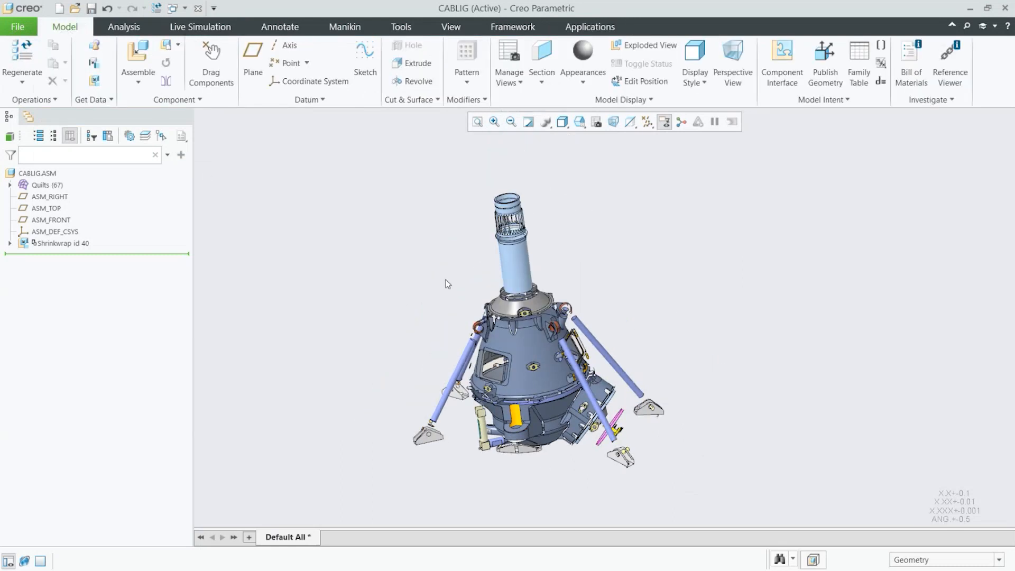